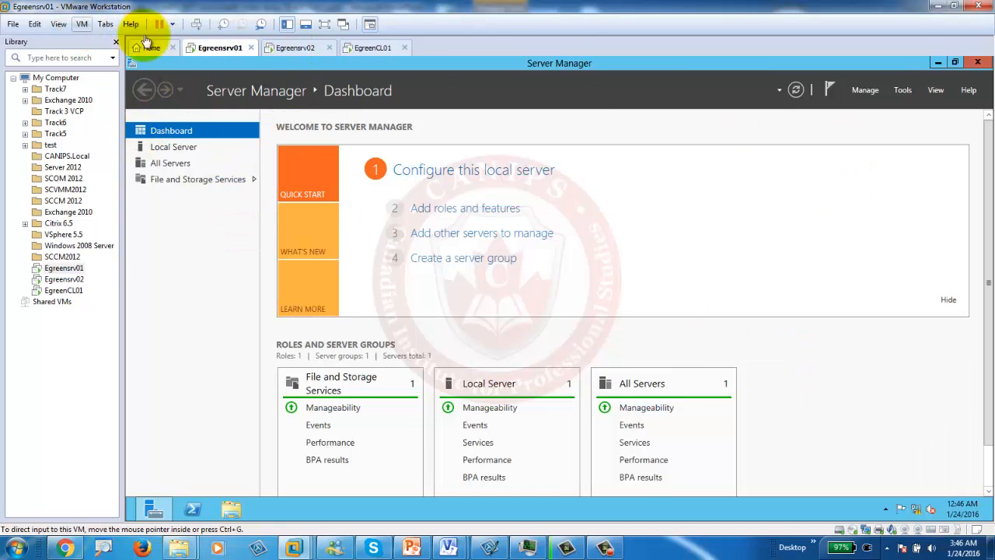
# Step: Take a snapshot of the running Egreensrv01 VM named 'Base Image 1'
pyautogui.click(212, 49)
pyautogui.click(82, 24)
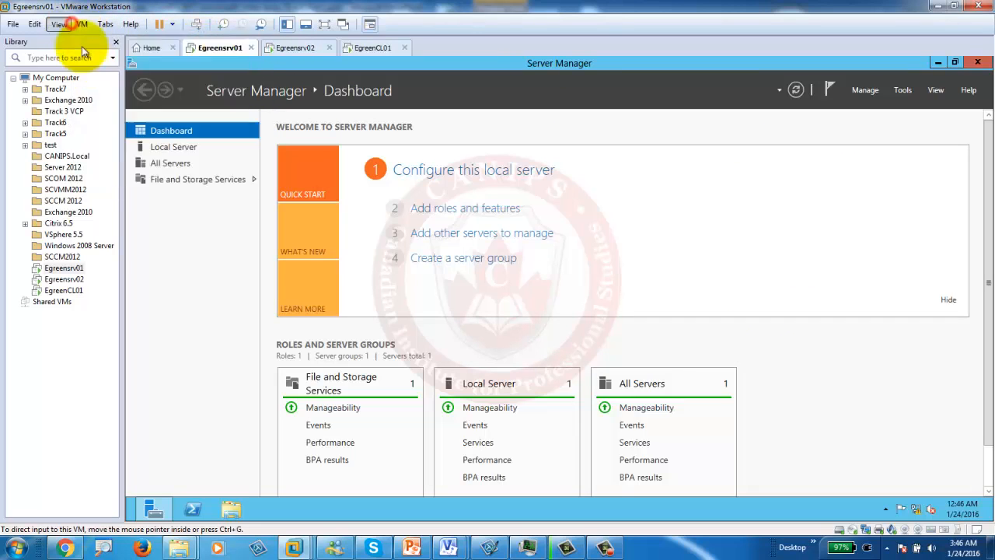
pyautogui.moveTo(122, 151)
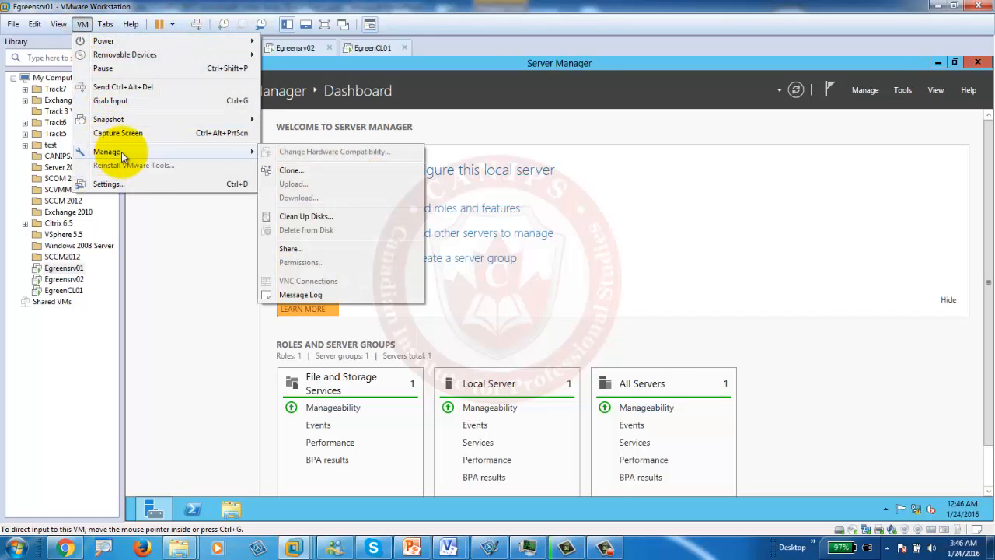
pyautogui.moveTo(119, 125)
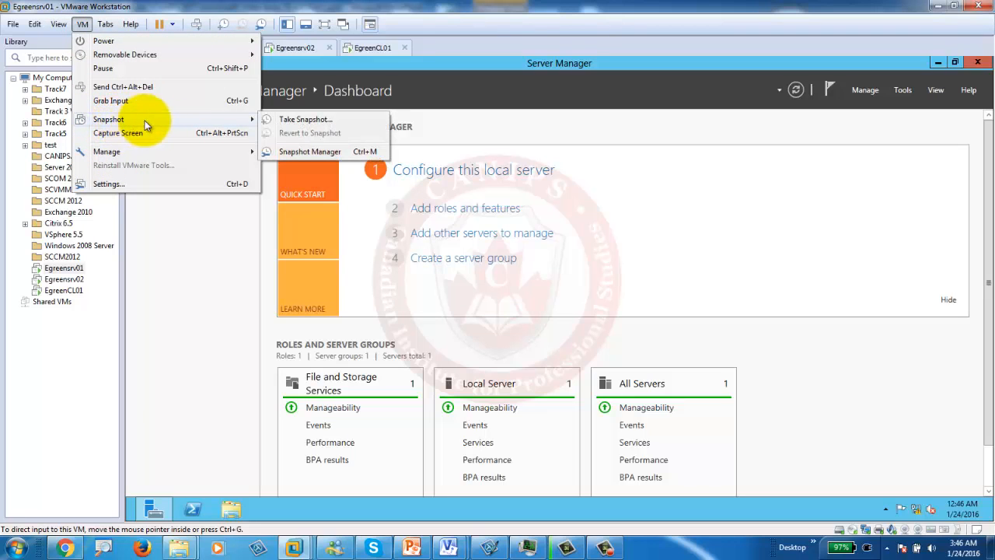
pyautogui.click(305, 119)
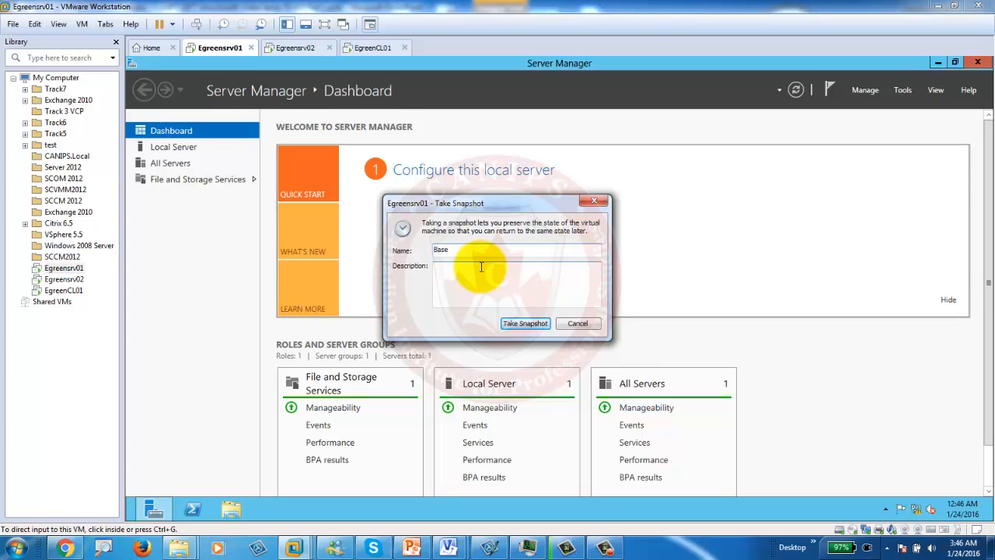
pyautogui.write('Base Image 1')
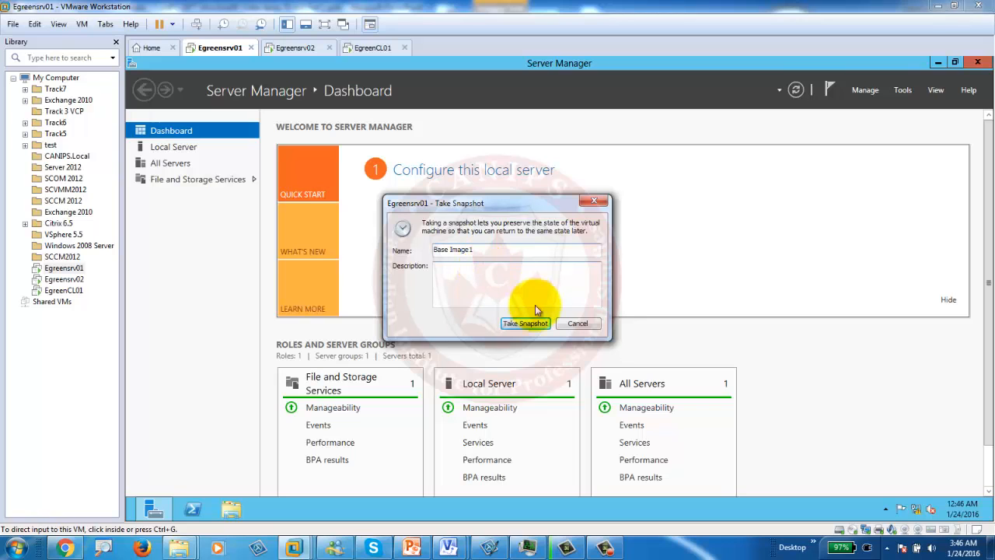
pyautogui.click(525, 323)
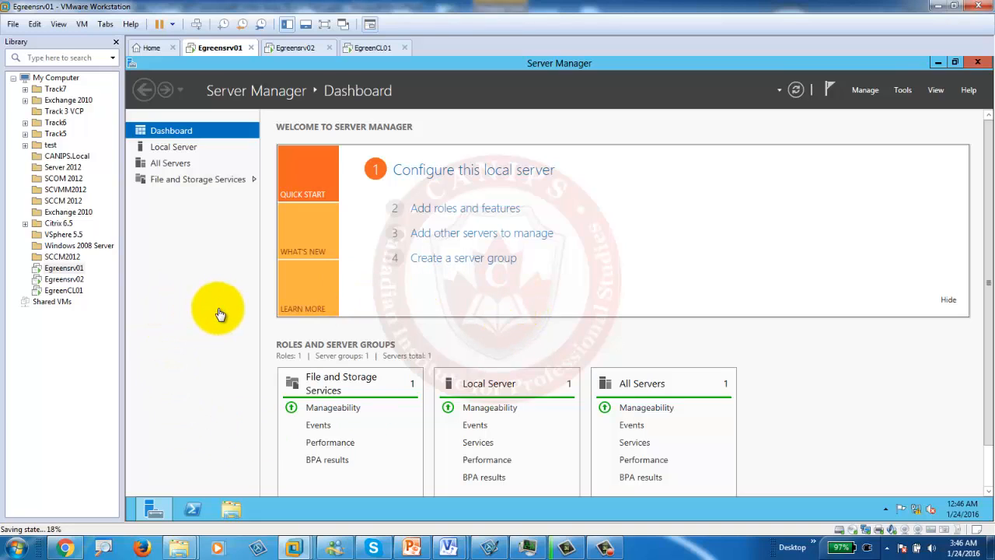
pyautogui.click(287, 48)
pyautogui.click(367, 48)
pyautogui.click(221, 49)
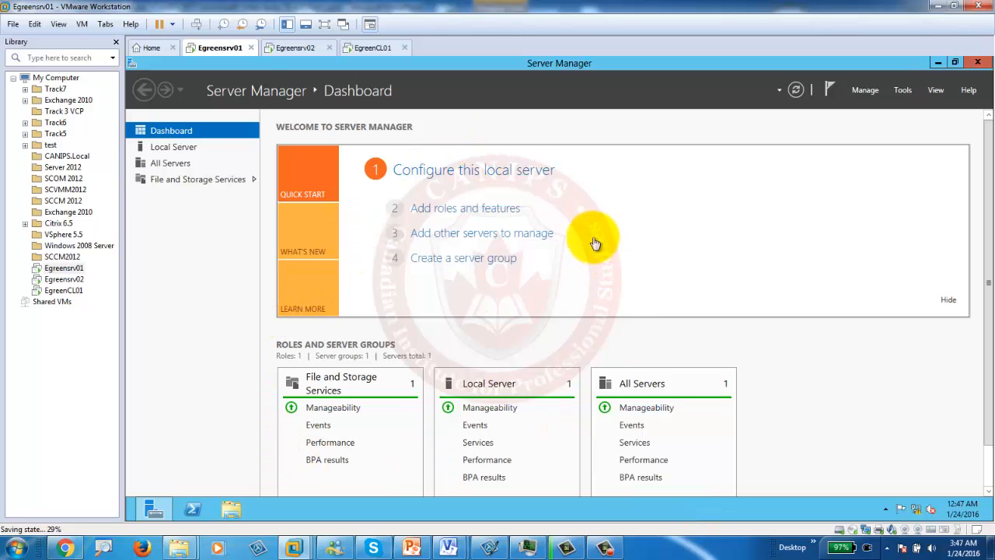
pyautogui.click(80, 24)
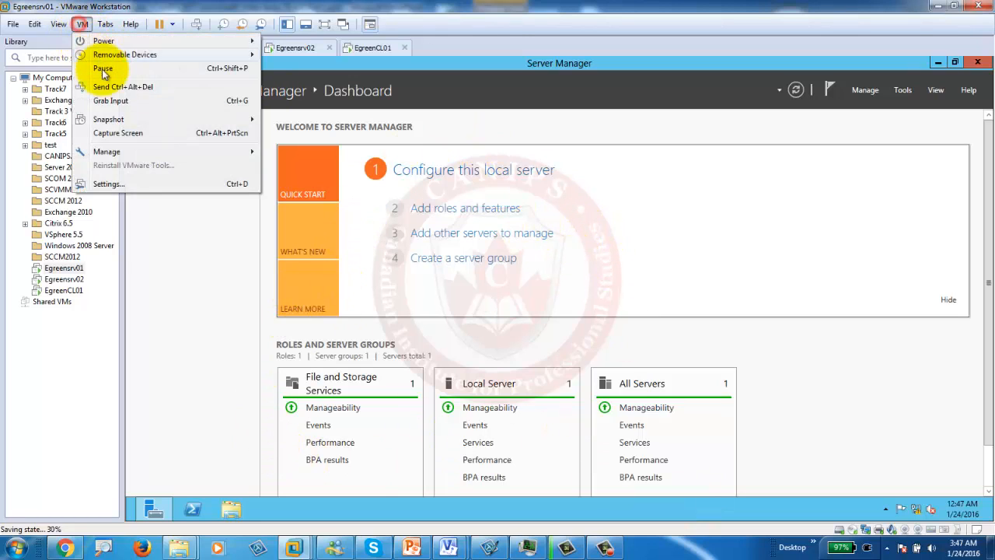
pyautogui.moveTo(233, 122)
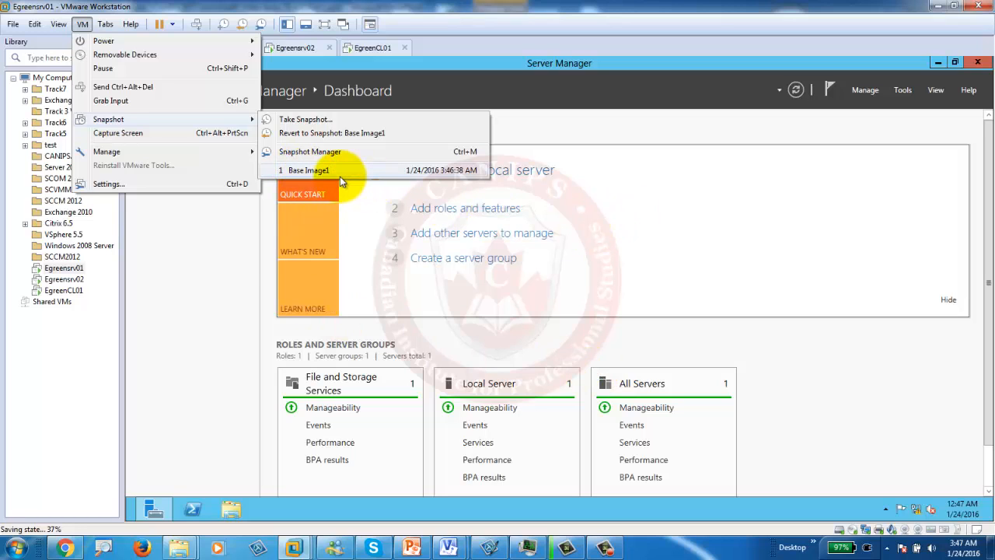
pyautogui.click(226, 262)
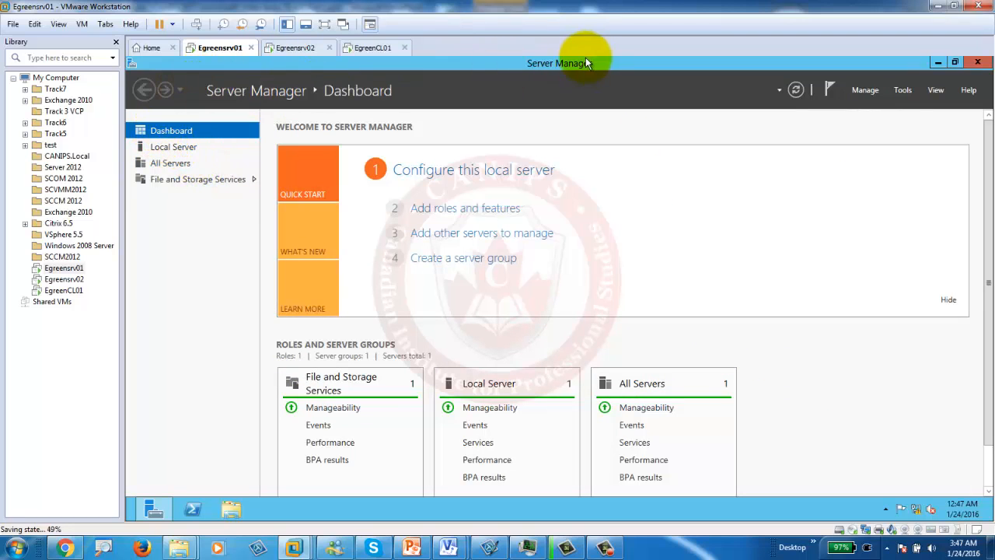
pyautogui.click(978, 63)
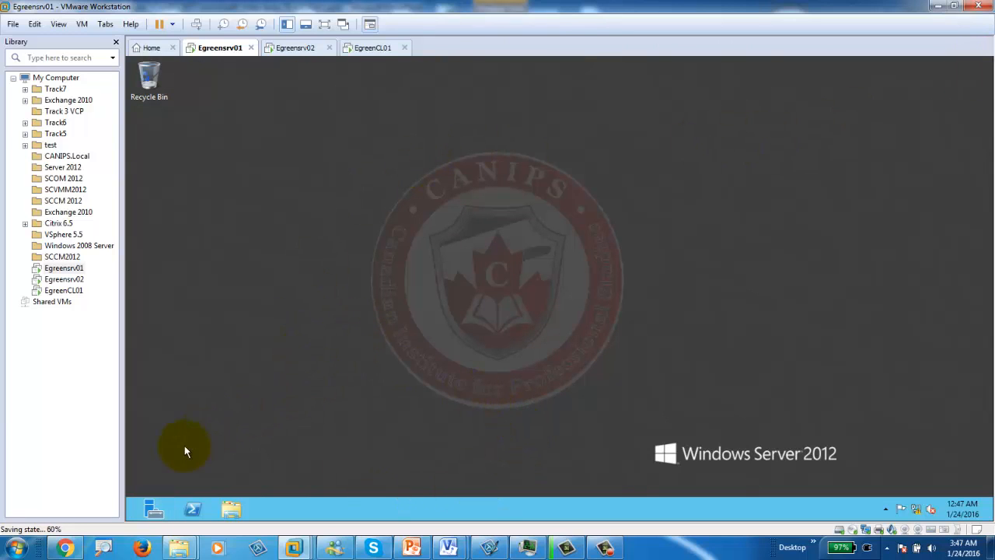
pyautogui.click(152, 511)
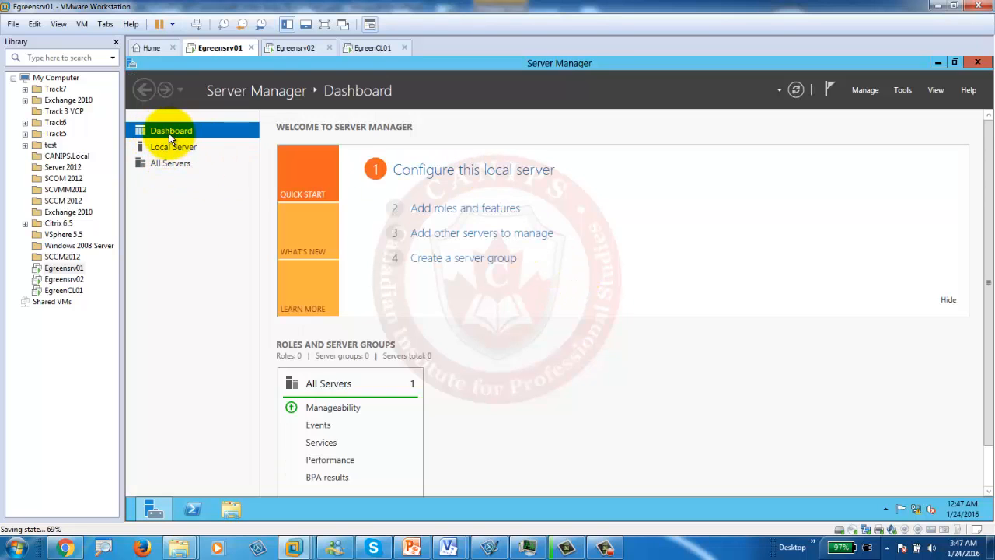
pyautogui.click(459, 215)
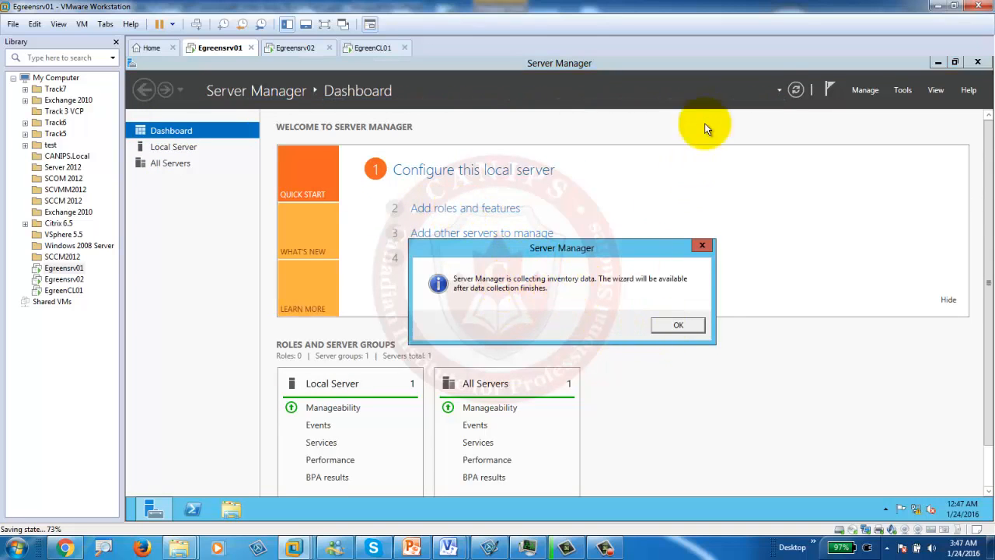
pyautogui.click(680, 326)
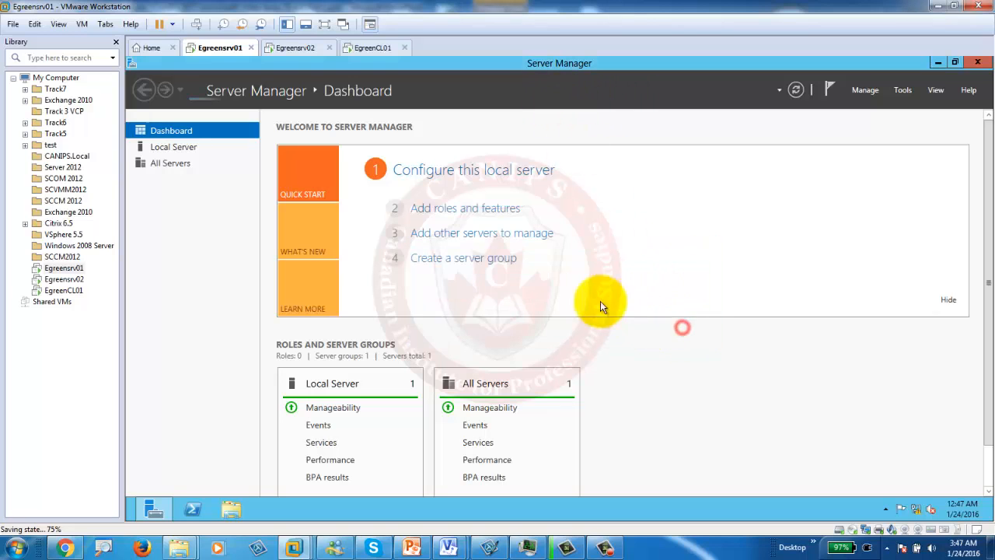
pyautogui.click(459, 209)
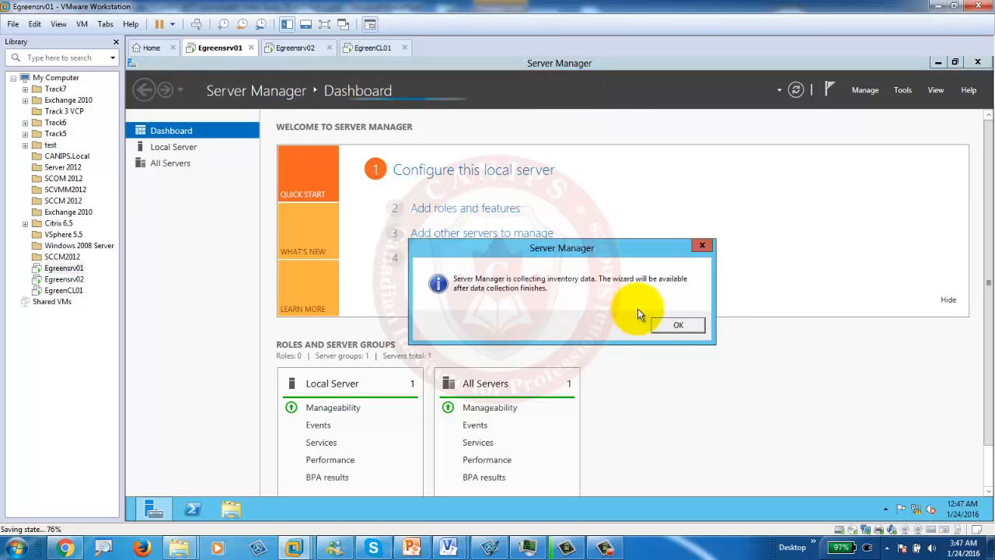
pyautogui.click(677, 325)
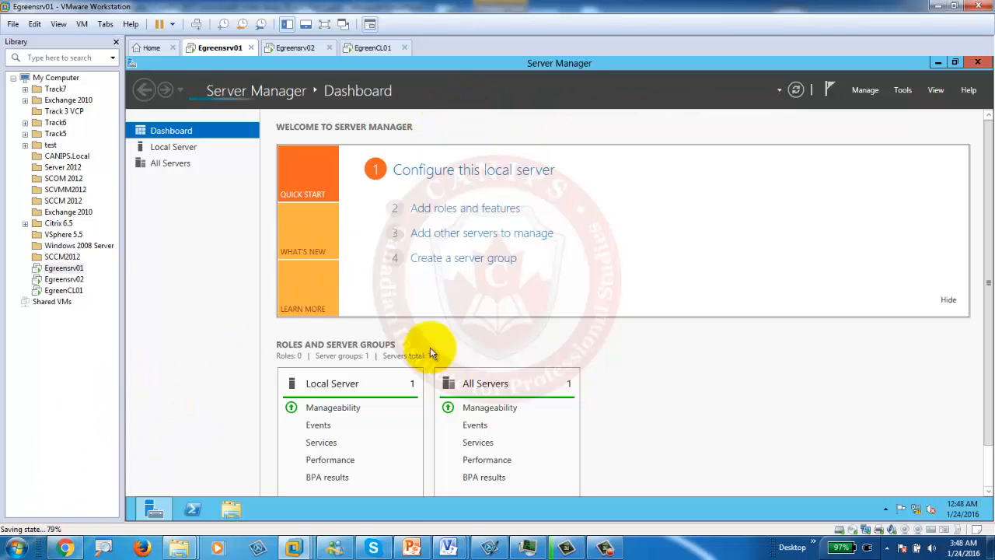
# Step: Launch and reposition the Add Roles and Features Wizard, advancing to Server Roles with EgreenSrv01 as destination
pyautogui.click(469, 209)
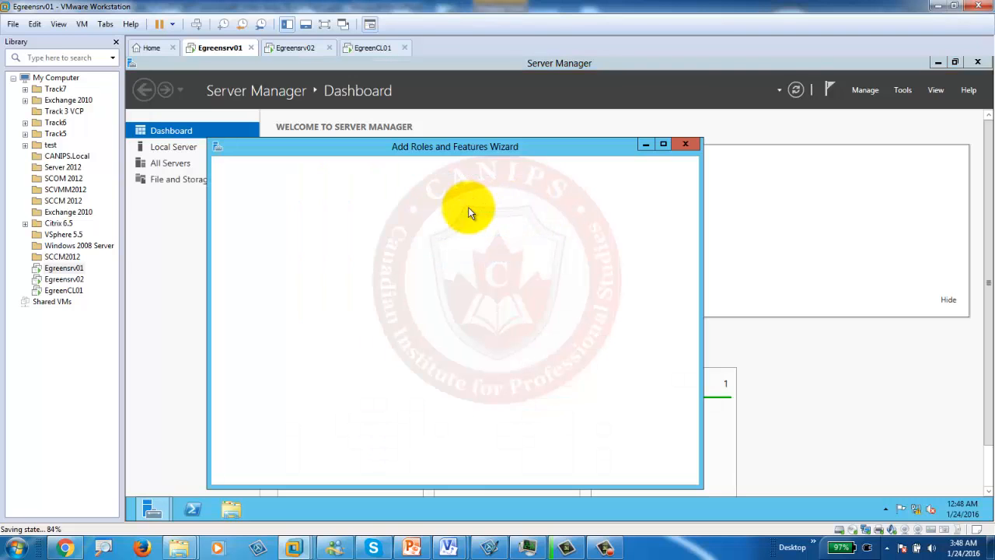
pyautogui.moveTo(455, 141); pyautogui.dragTo(567, 113)
pyautogui.click(510, 130)
pyautogui.moveTo(496, 118); pyautogui.dragTo(585, 118)
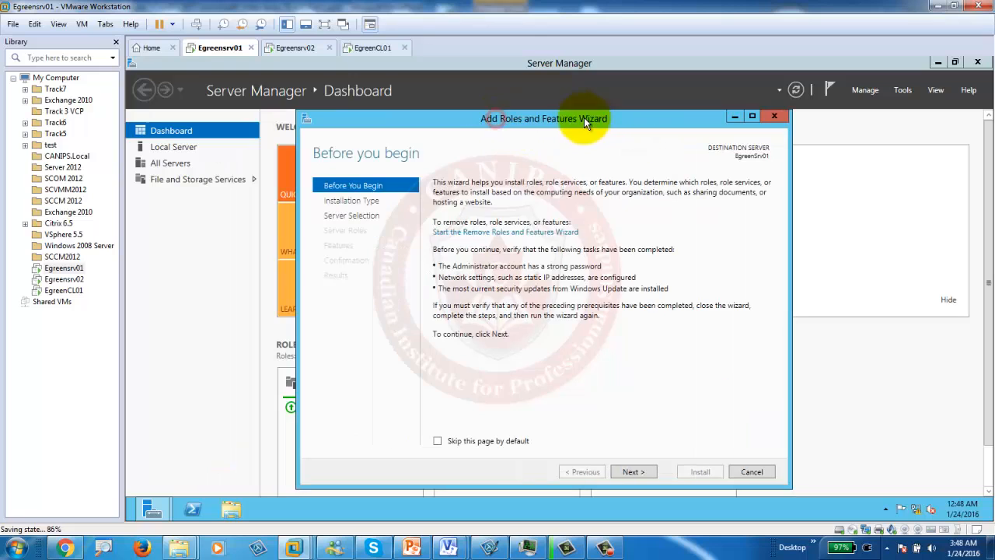
pyautogui.click(633, 471)
pyautogui.click(634, 471)
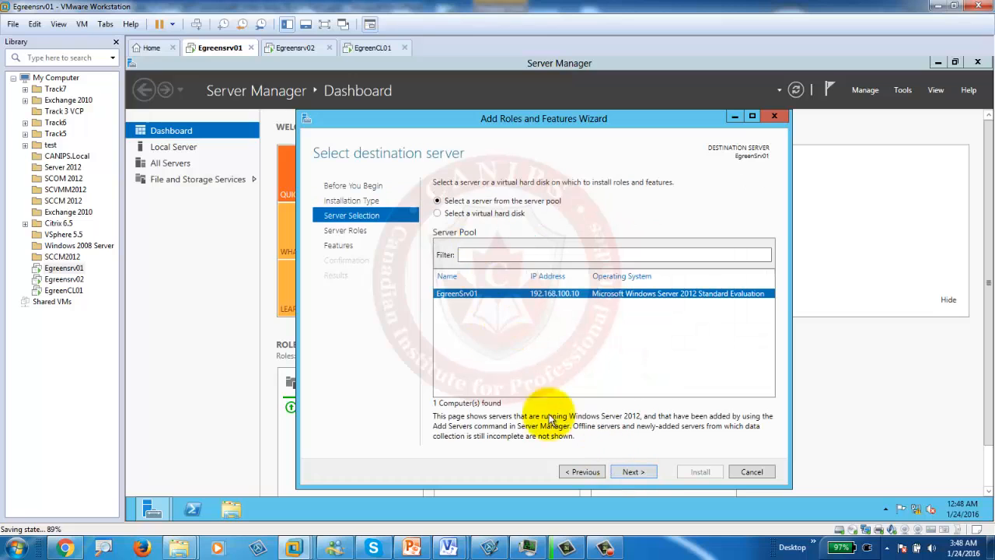
pyautogui.click(632, 471)
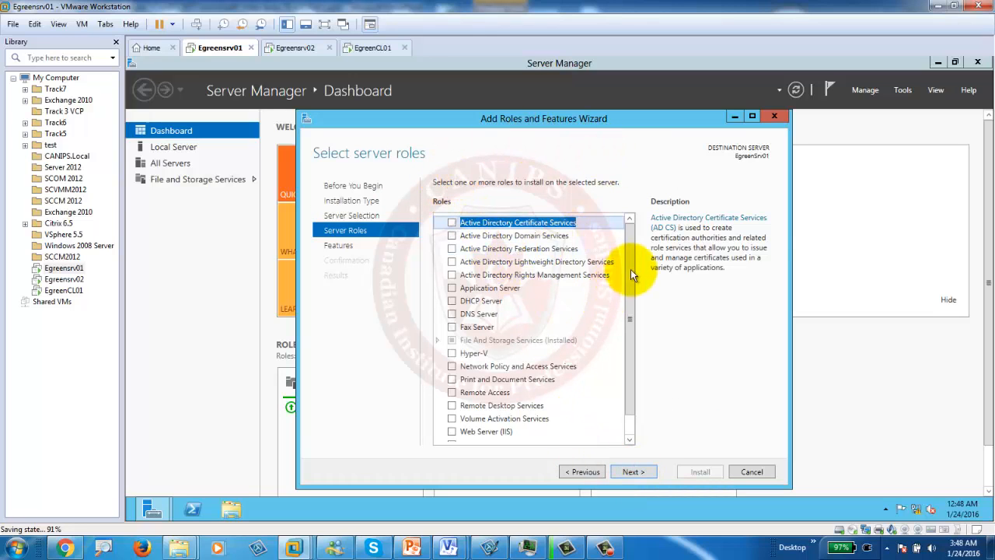
# Step: Check Active Directory Domain Services and accept its required management features
pyautogui.moveTo(634, 361); pyautogui.dragTo(624, 429)
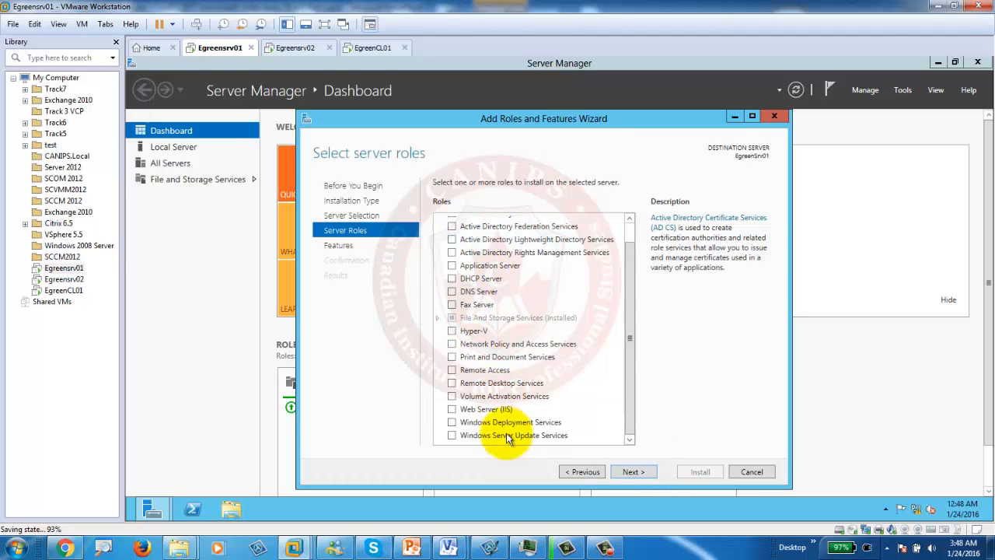
pyautogui.moveTo(633, 397); pyautogui.dragTo(633, 255)
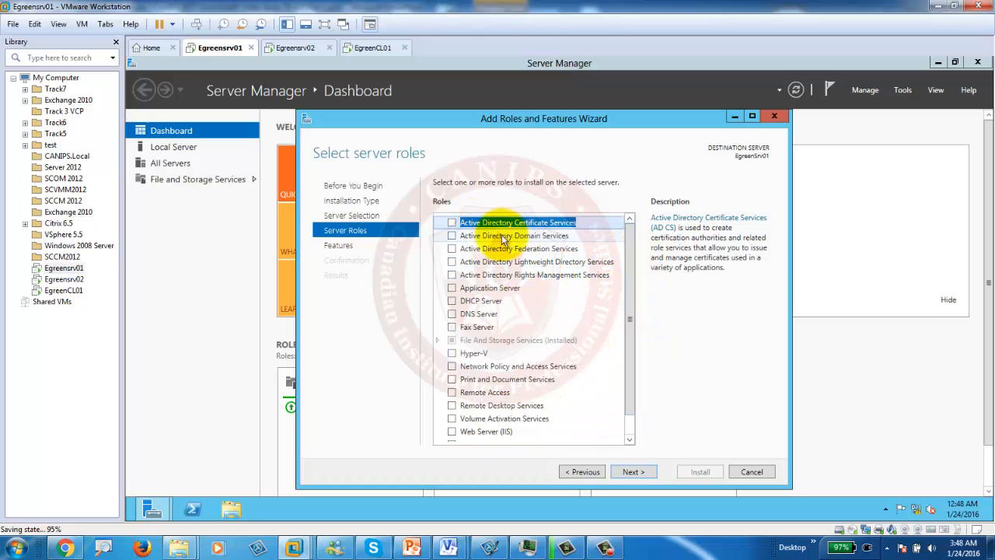
pyautogui.click(452, 236)
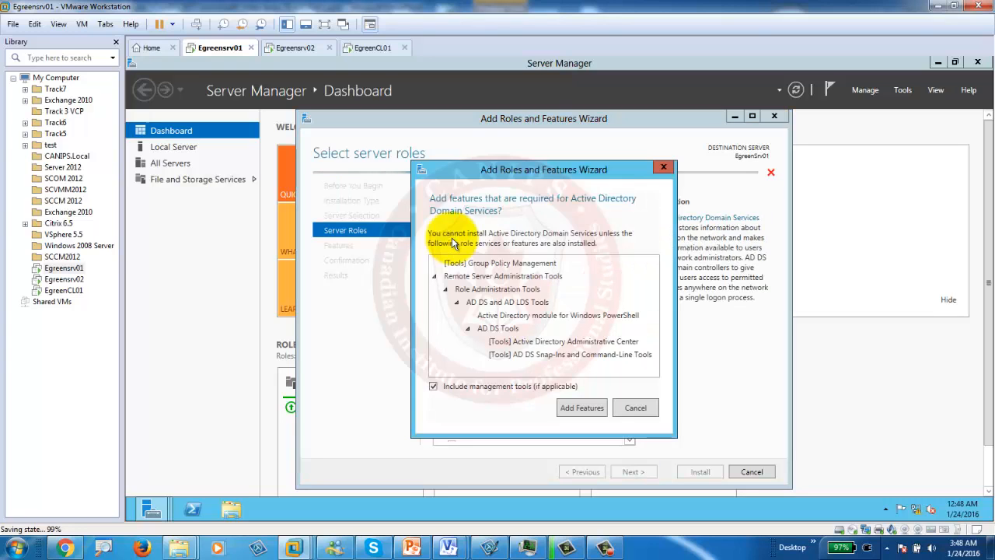
pyautogui.moveTo(541, 180); pyautogui.dragTo(646, 175)
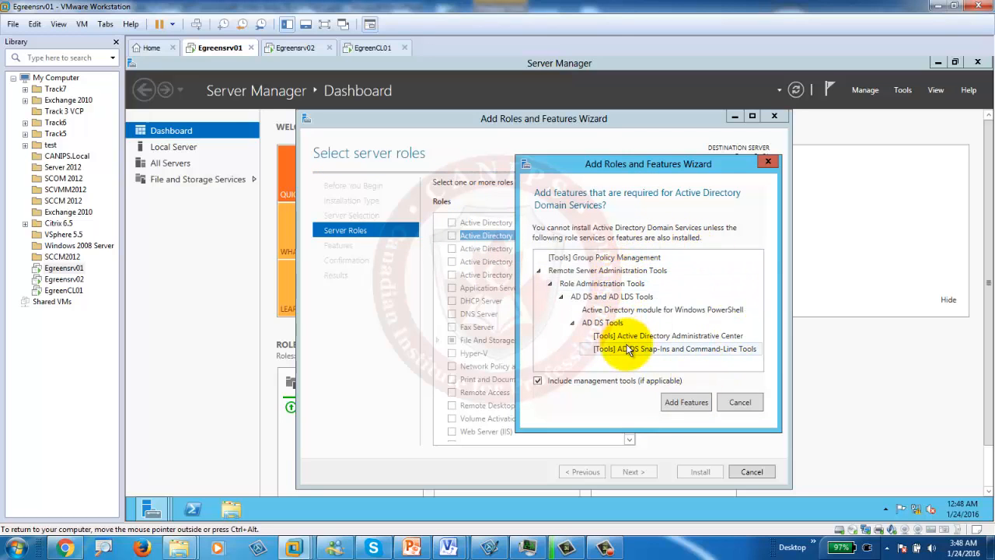
pyautogui.click(682, 402)
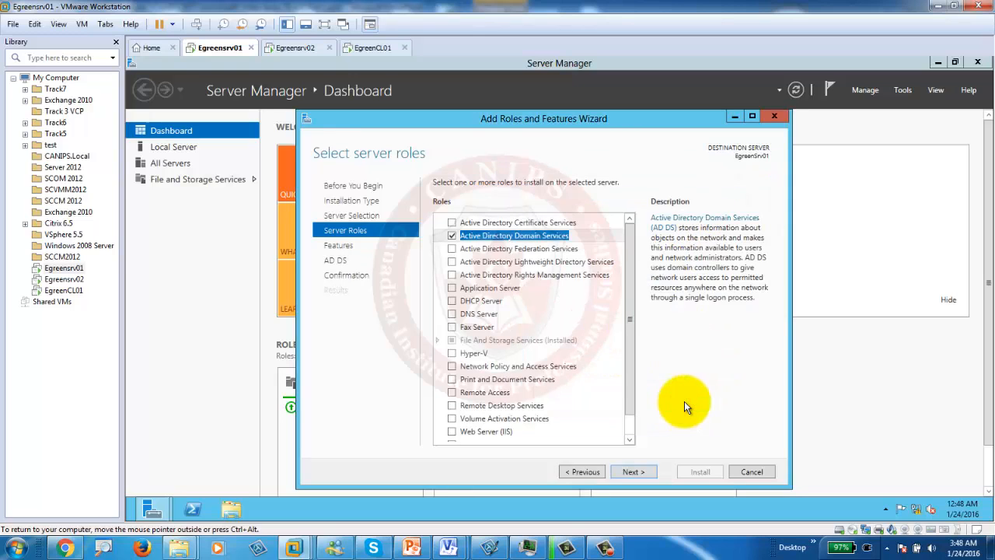
# Step: Advance past the Features page, allow automatic restart if required, and start the AD DS installation
pyautogui.click(633, 474)
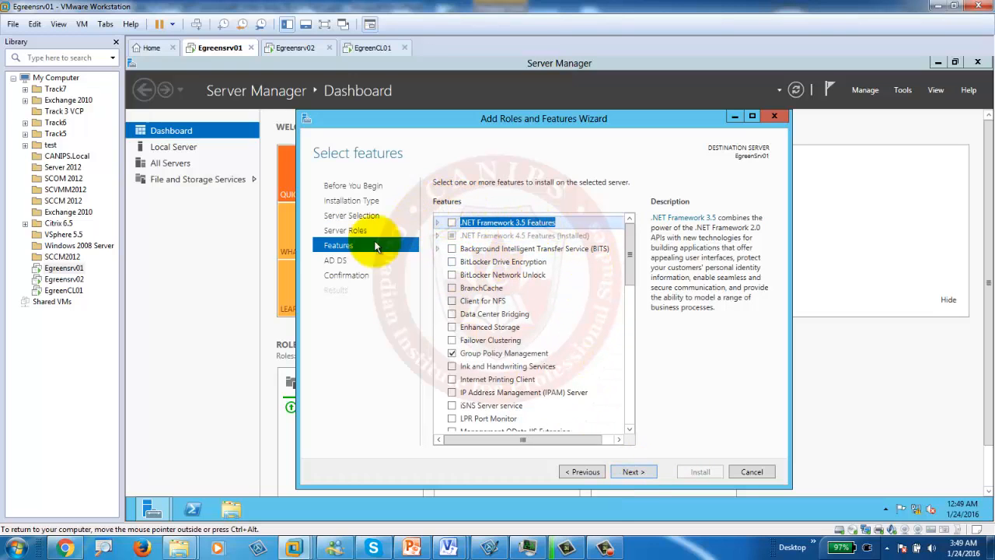
pyautogui.click(578, 472)
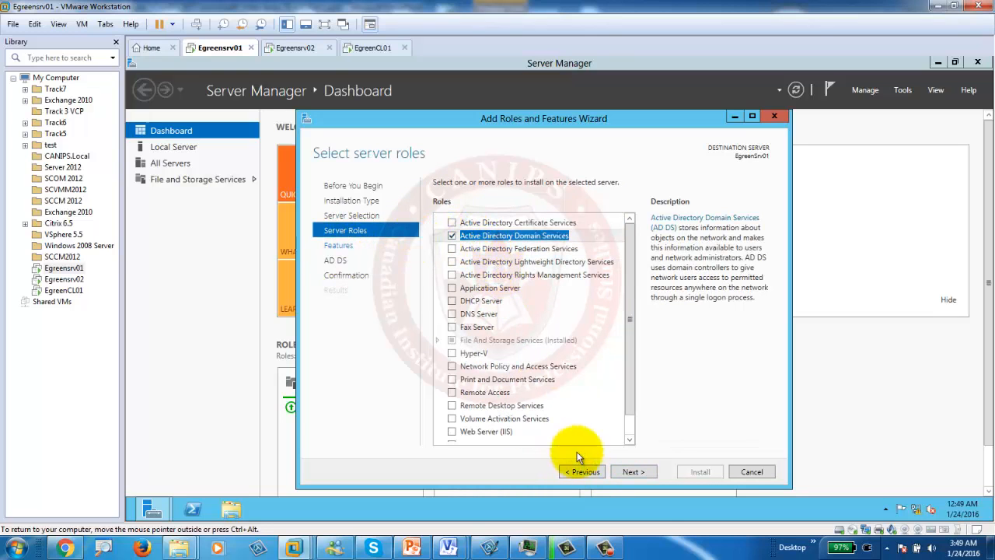
pyautogui.click(634, 472)
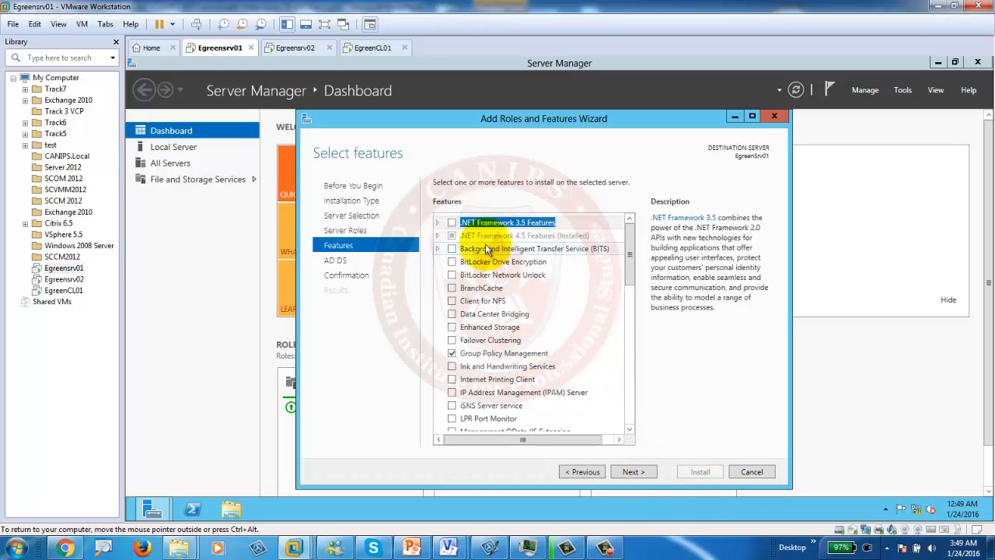
pyautogui.click(632, 472)
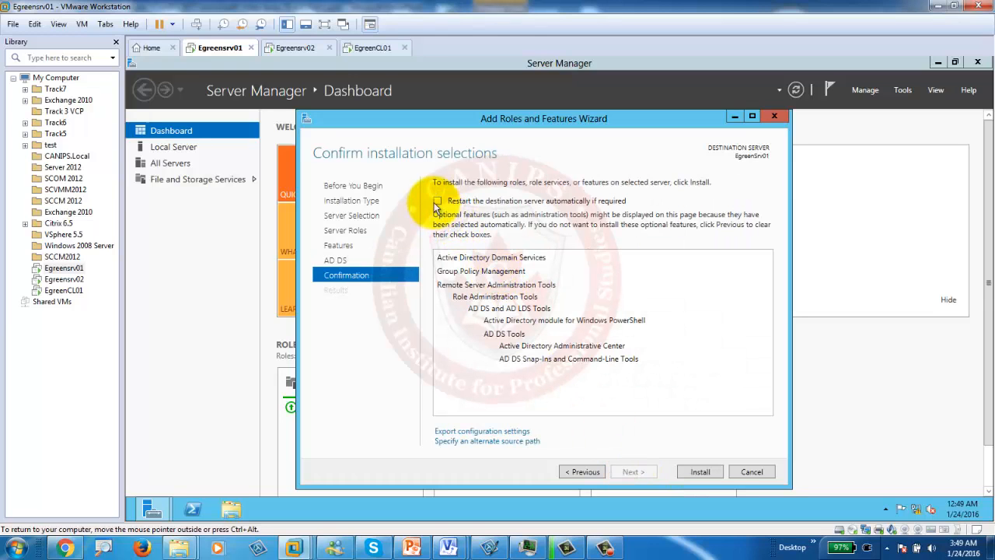
pyautogui.click(439, 202)
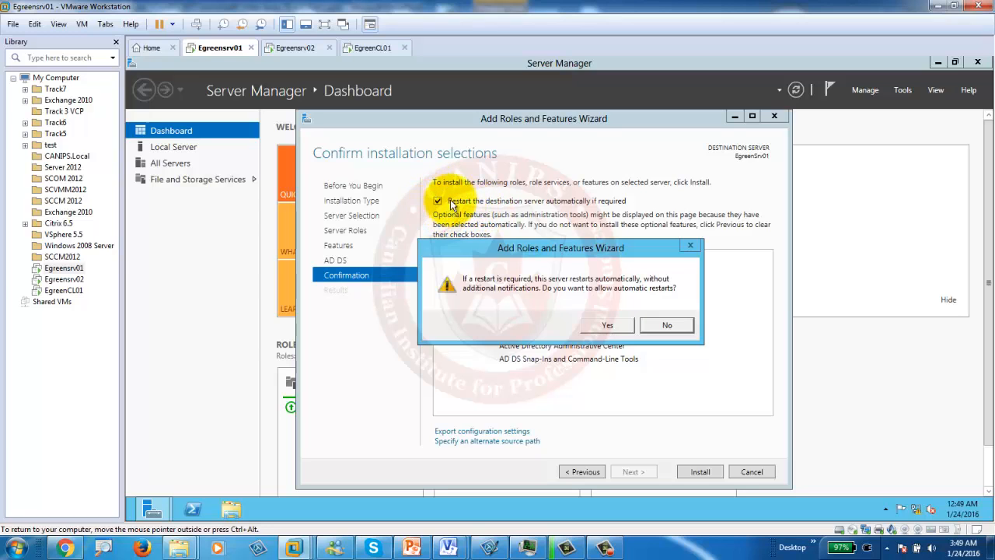
pyautogui.click(620, 327)
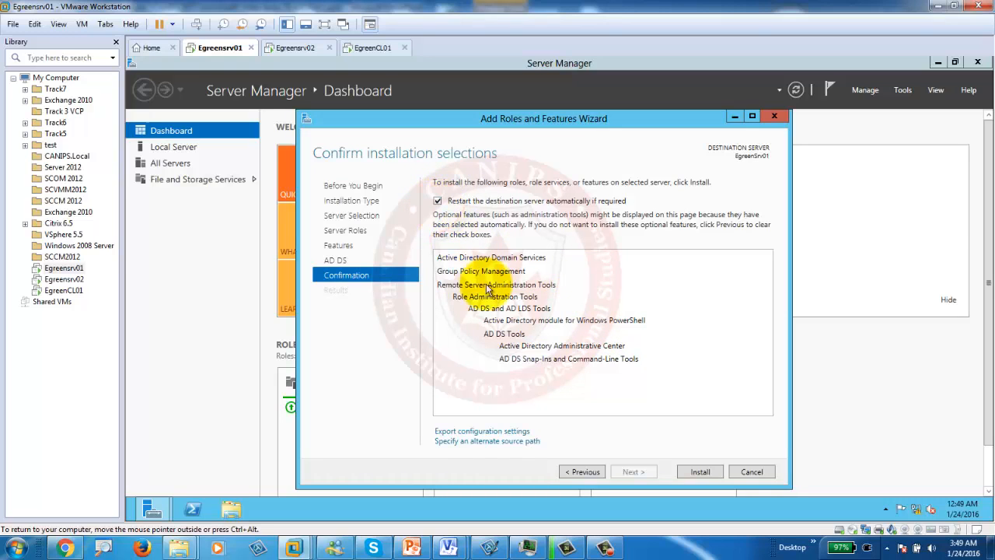
pyautogui.click(701, 472)
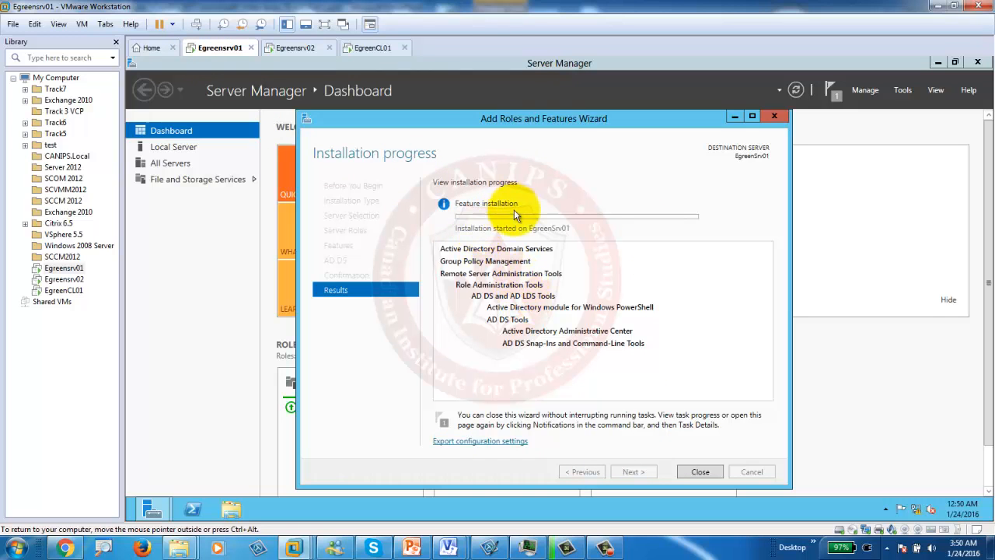
pyautogui.click(701, 470)
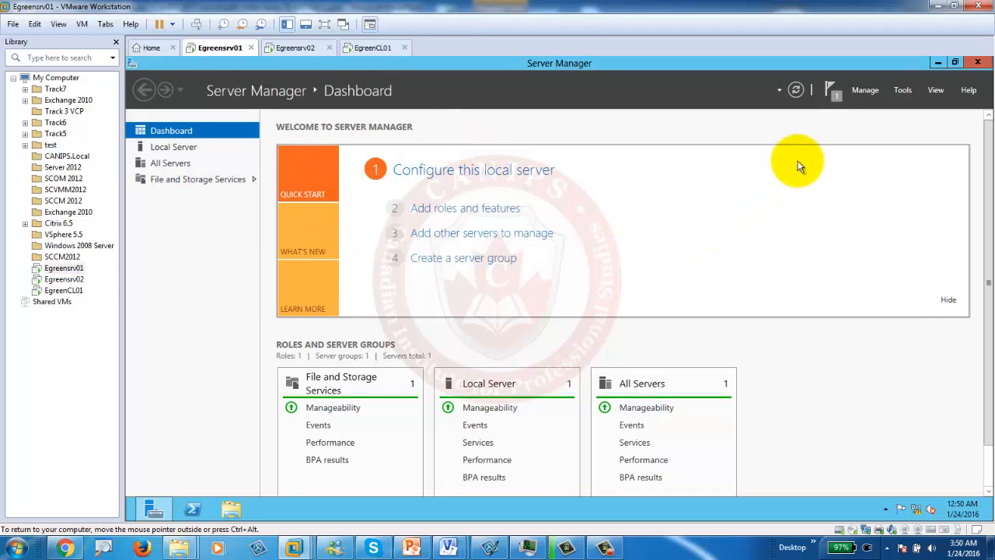
pyautogui.click(832, 97)
pyautogui.click(711, 168)
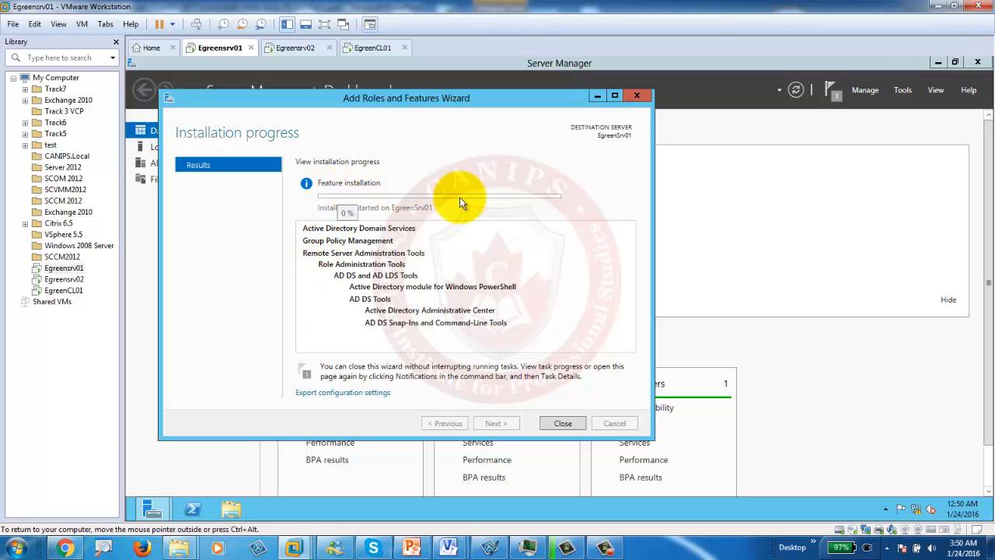
# Step: Move the wizard aside, view the computer's drives from the New Volume window, then minimize Explorer
pyautogui.moveTo(445, 101); pyautogui.dragTo(604, 125)
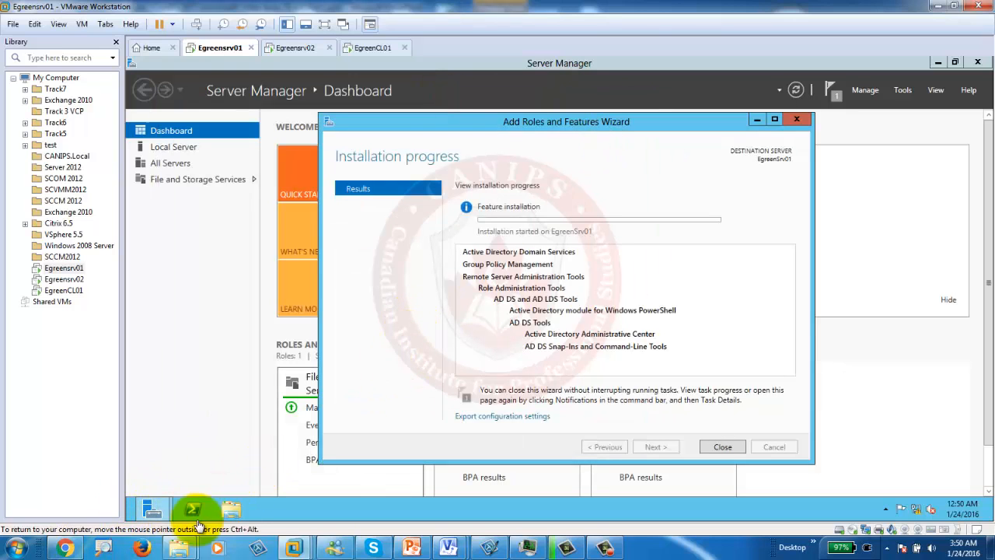
pyautogui.moveTo(179, 550)
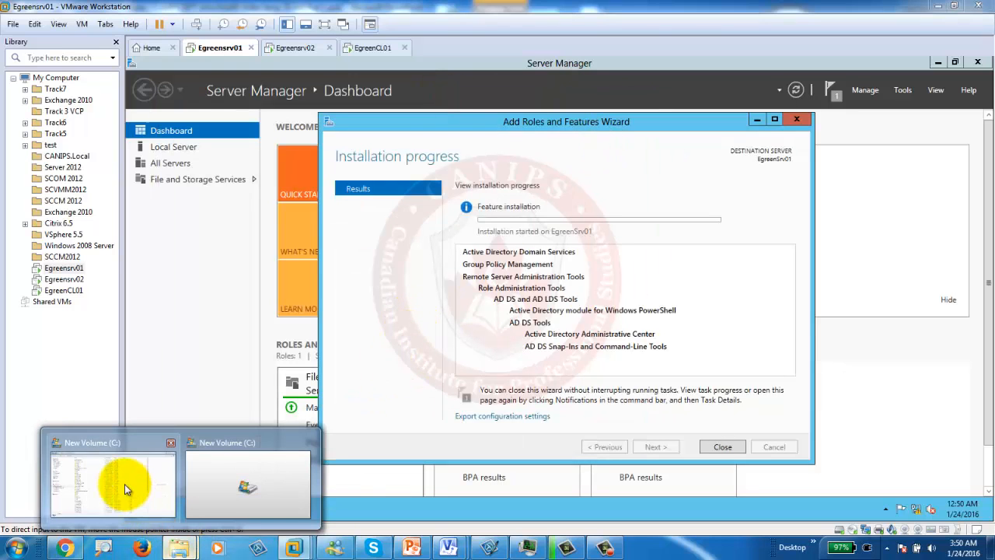
pyautogui.click(124, 483)
pyautogui.click(42, 276)
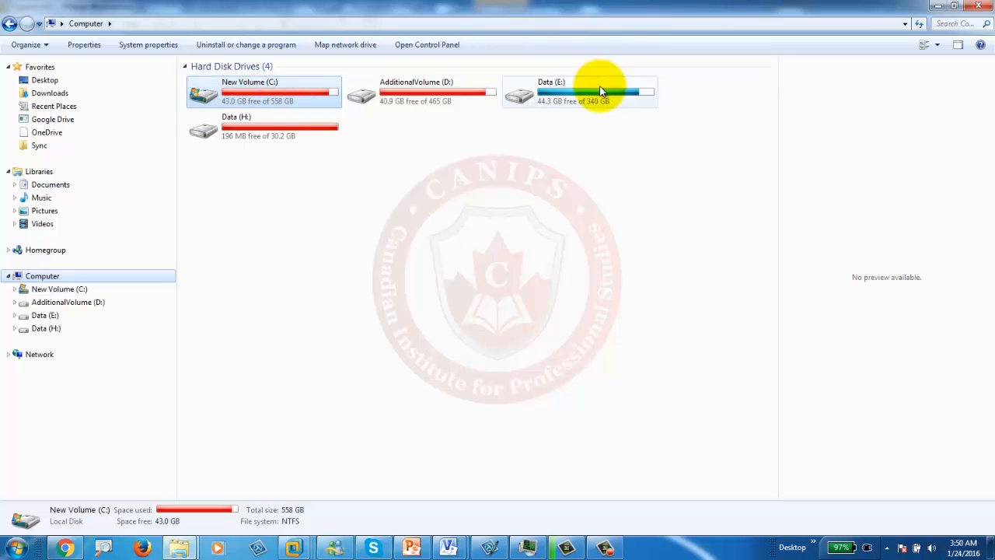
pyautogui.click(938, 8)
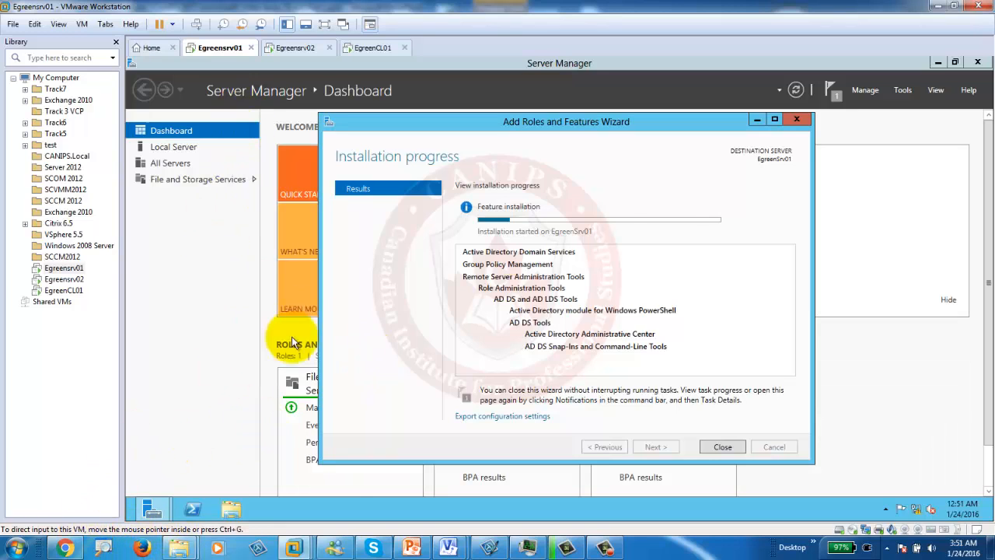
pyautogui.moveTo(612, 224)
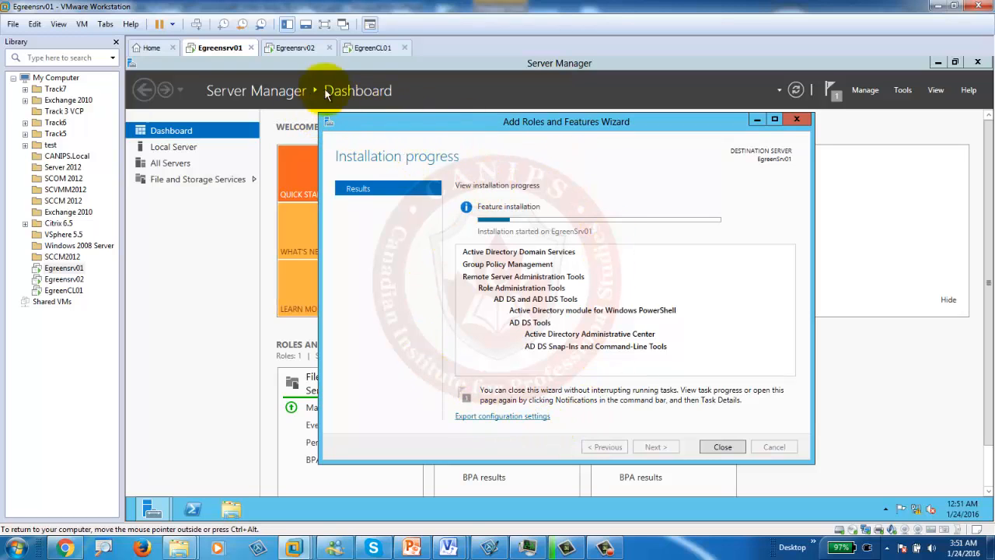
pyautogui.click(294, 51)
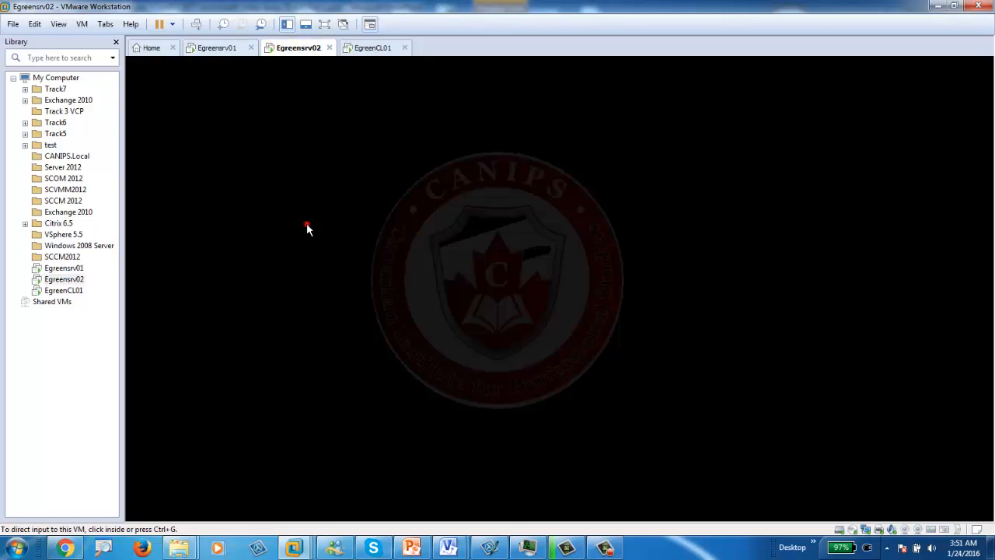
pyautogui.click(307, 224)
pyautogui.click(378, 50)
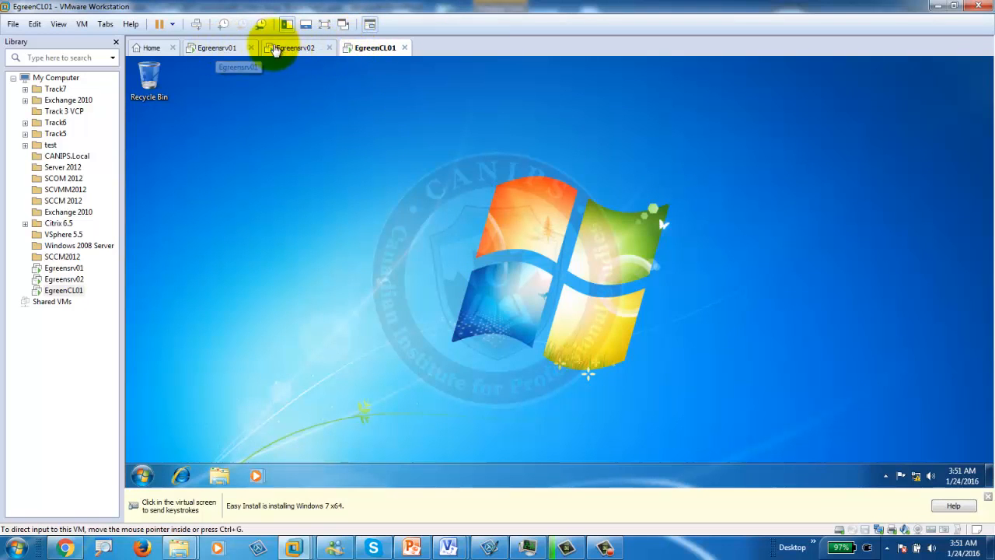
pyautogui.click(211, 50)
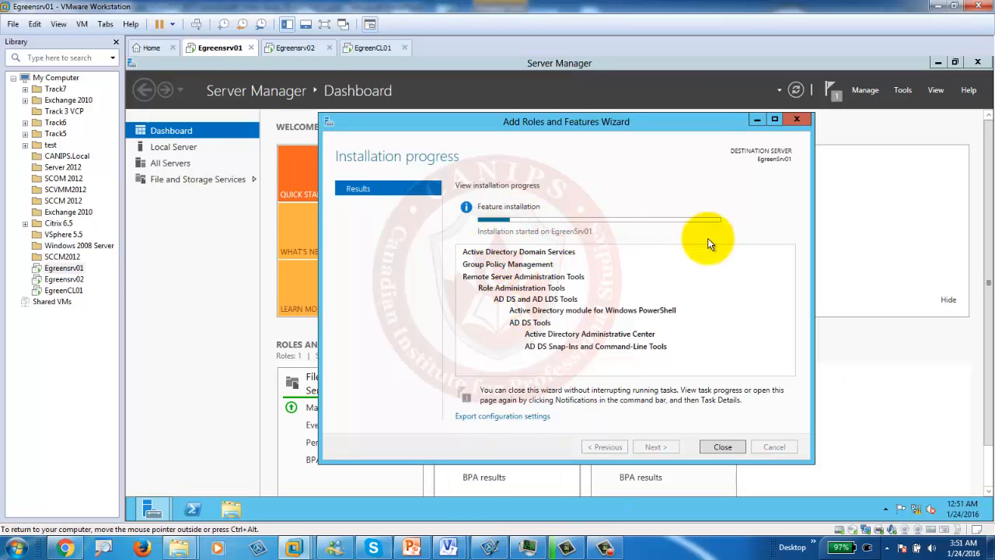
# Step: Confirm in the notifications flag that the AD DS installation succeeded, then close the list
pyautogui.click(611, 548)
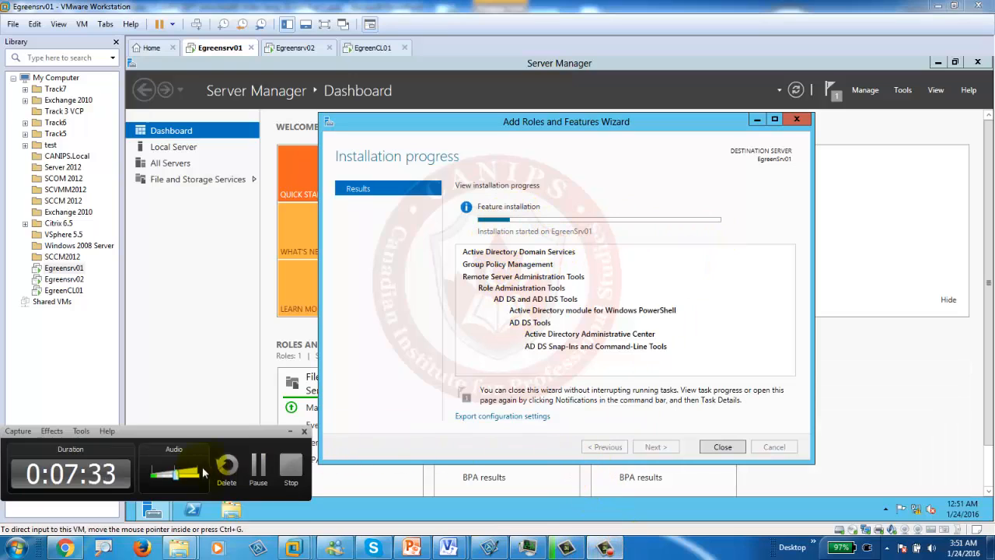
pyautogui.click(257, 470)
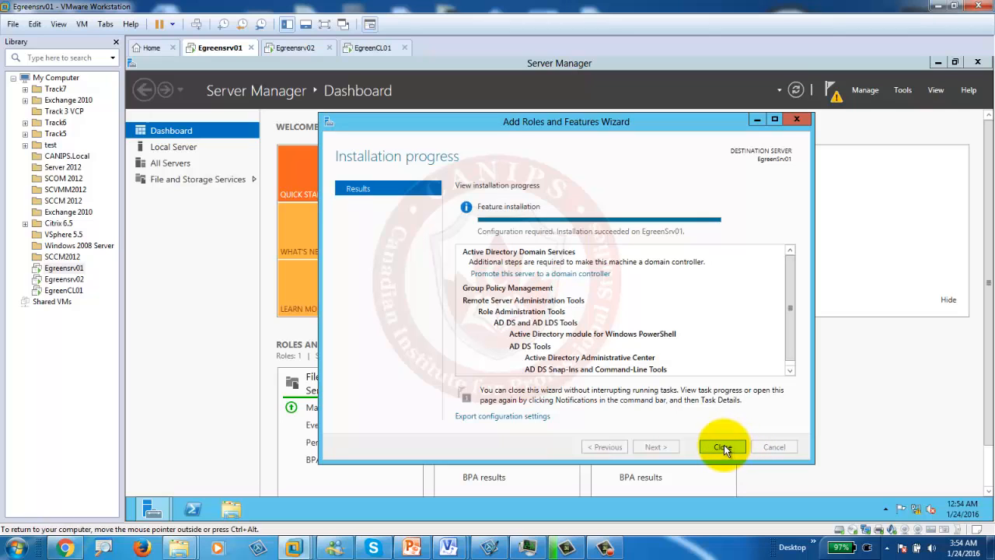
pyautogui.click(836, 98)
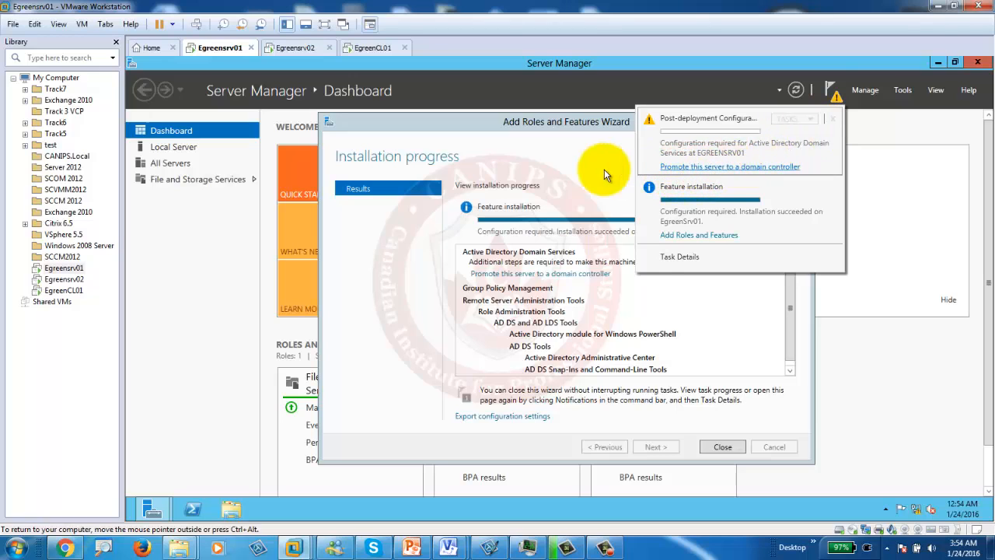
pyautogui.click(579, 172)
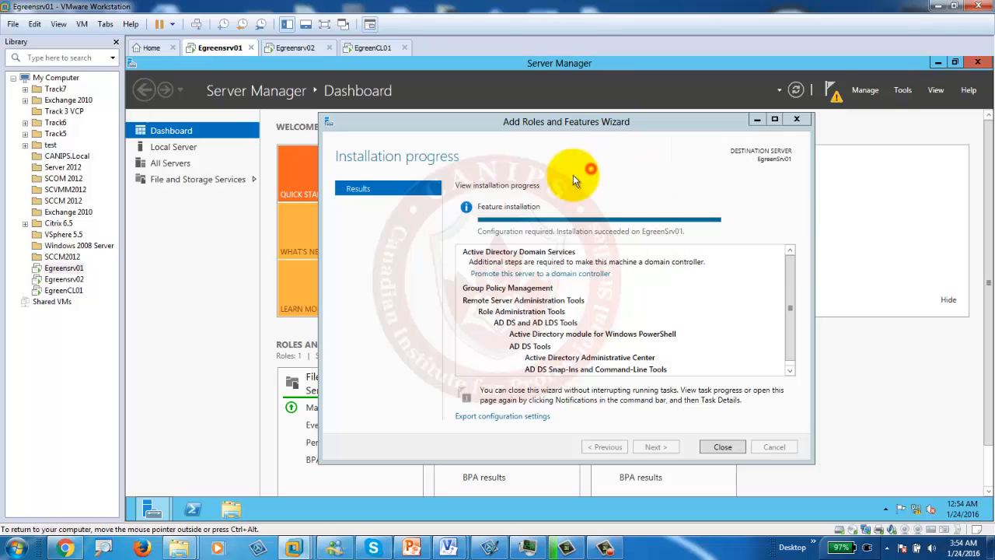
# Step: Open the AD DS Configuration Wizard via 'Promote this server to a domain controller' and shift it right
pyautogui.click(528, 274)
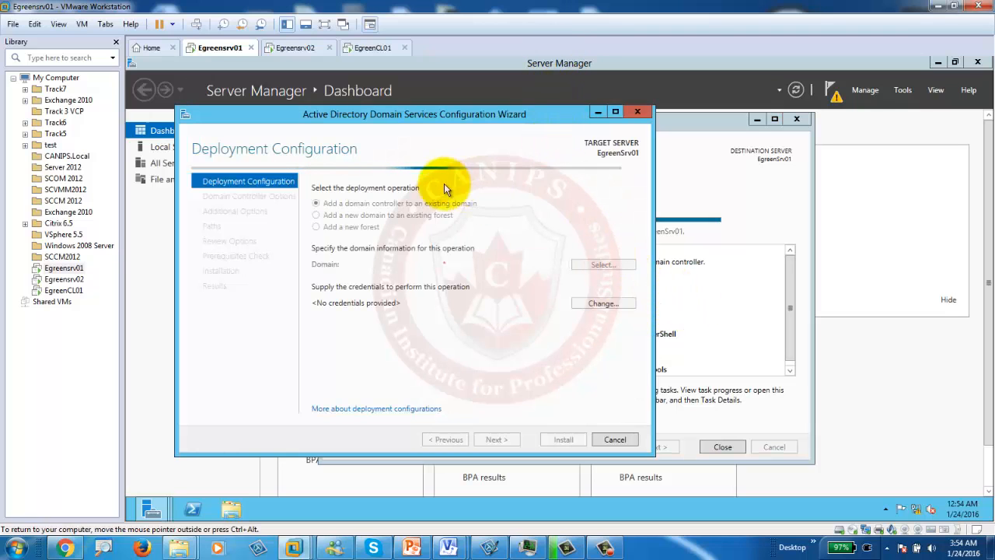
pyautogui.moveTo(472, 118); pyautogui.dragTo(569, 114)
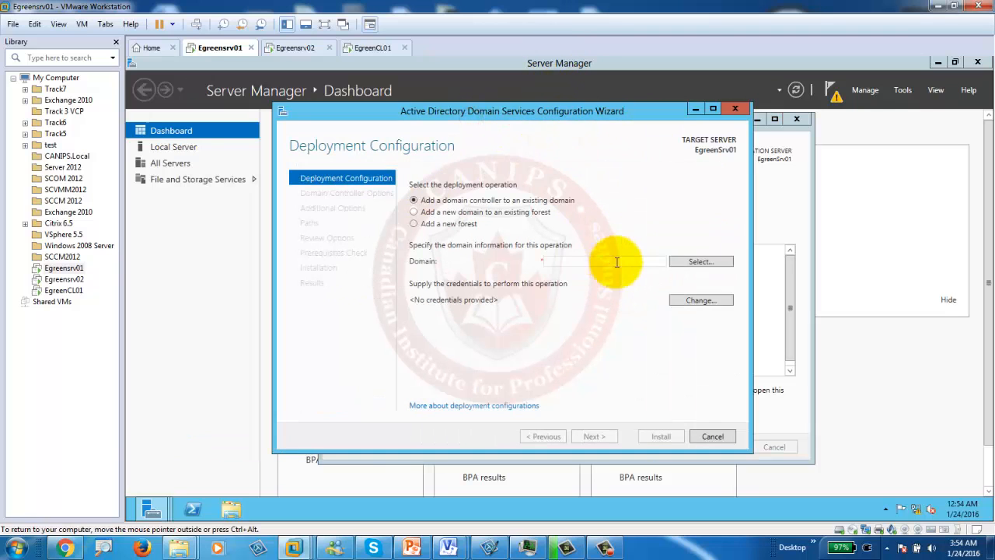
pyautogui.click(411, 548)
# Step: Consult slide 5, highlighting the 'Domain Name: Egreen.PRI' line, then minimize PowerPoint
pyautogui.click(23, 166)
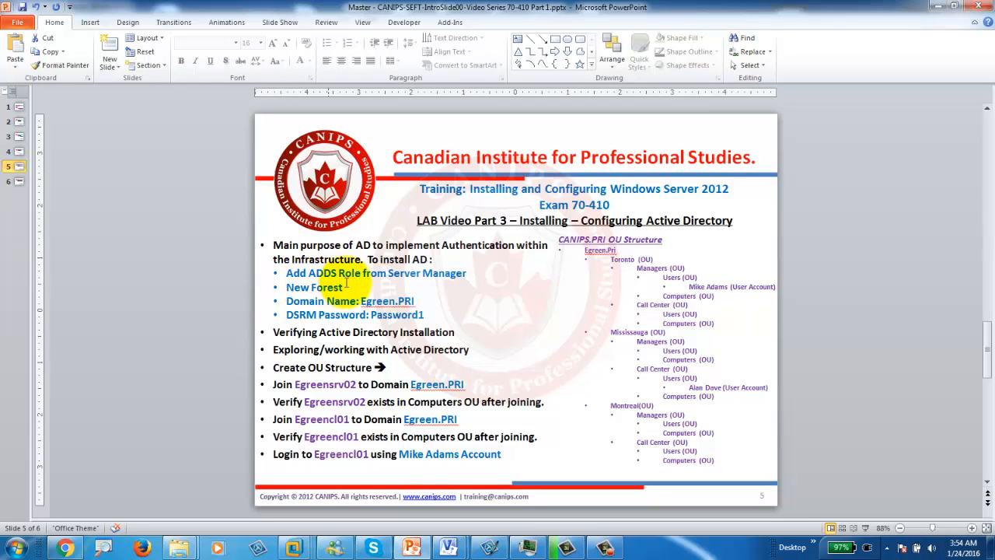
pyautogui.click(285, 287)
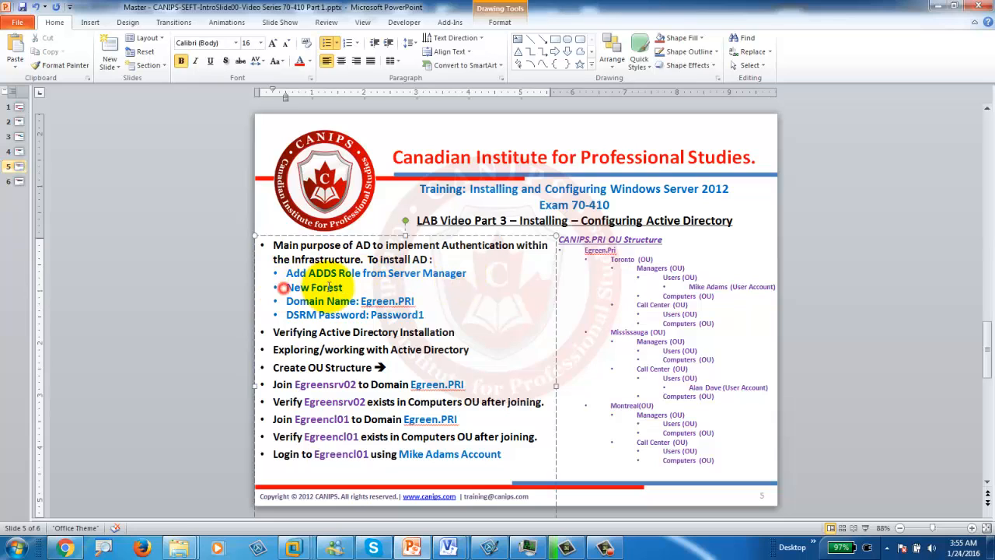
pyautogui.click(288, 304)
pyautogui.moveTo(327, 300); pyautogui.dragTo(412, 302)
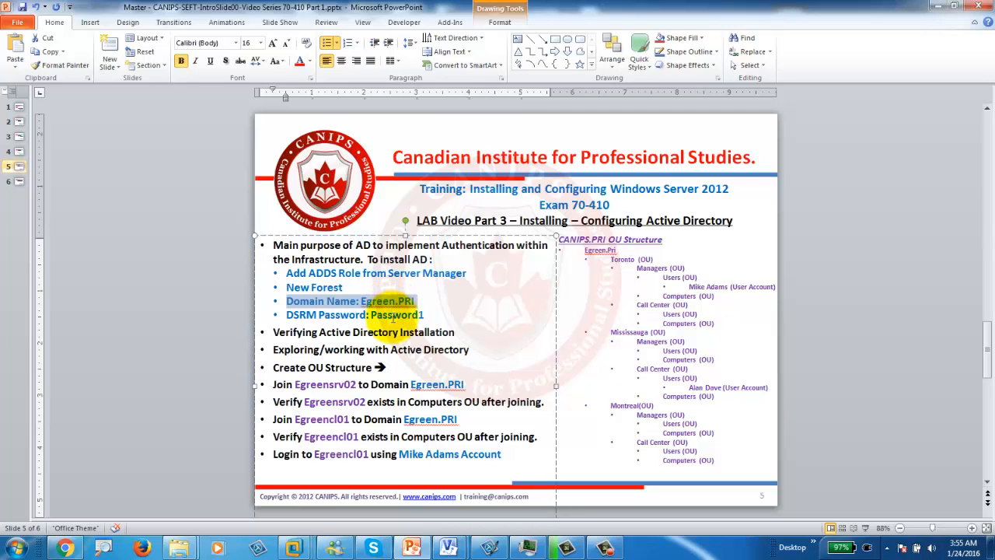
pyautogui.click(938, 6)
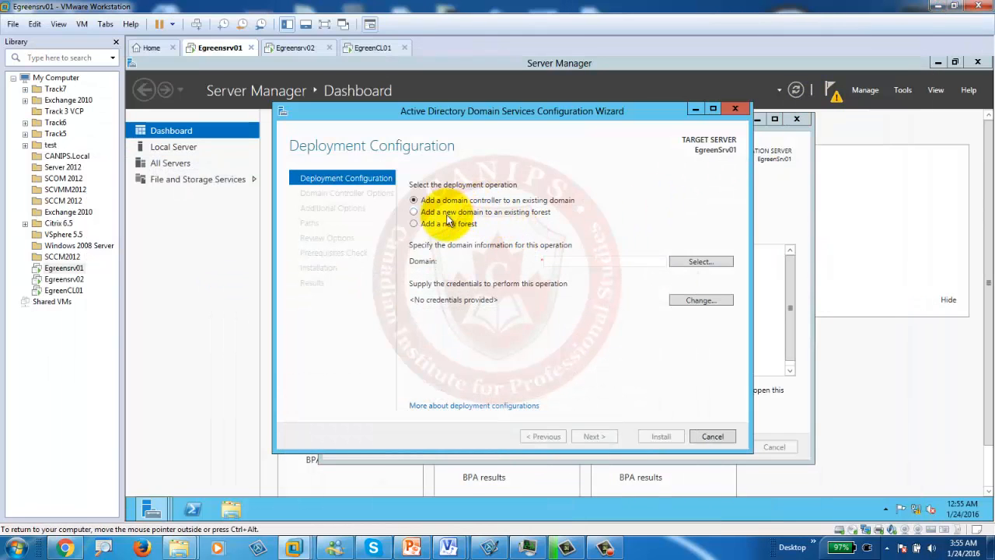
# Step: Choose Add a new forest with root domain Egreen.pri and continue to Domain Controller Options
pyautogui.click(415, 223)
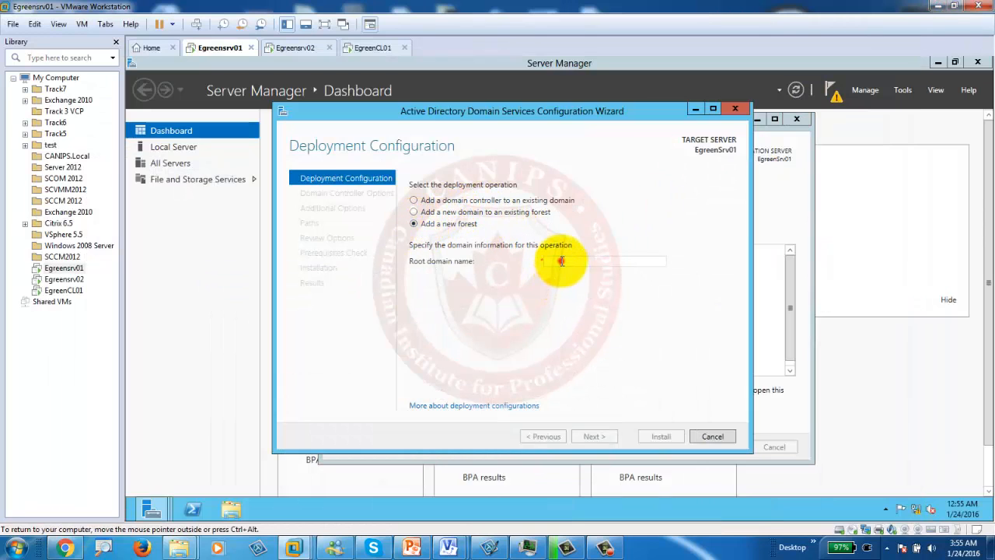
pyautogui.write('Egreen.pri')
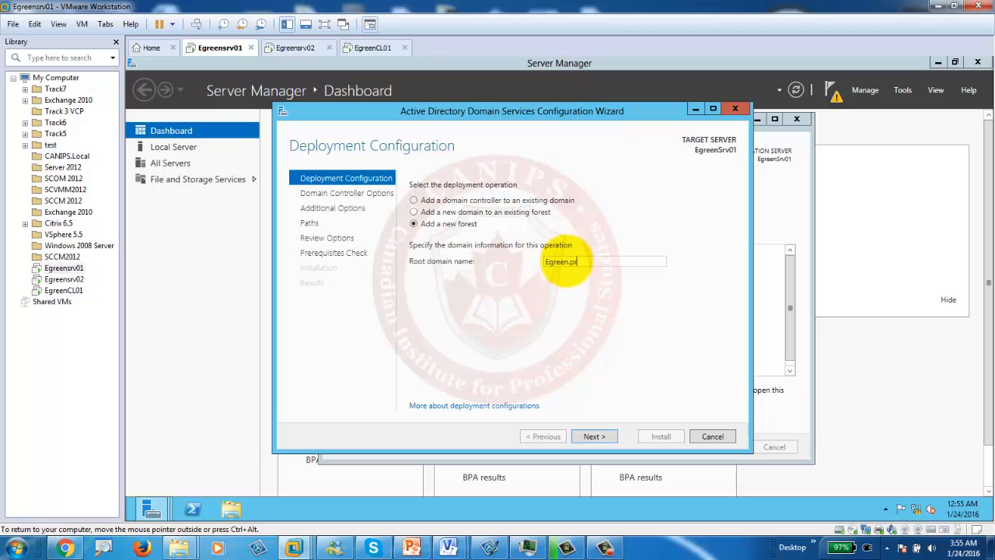
pyautogui.click(599, 436)
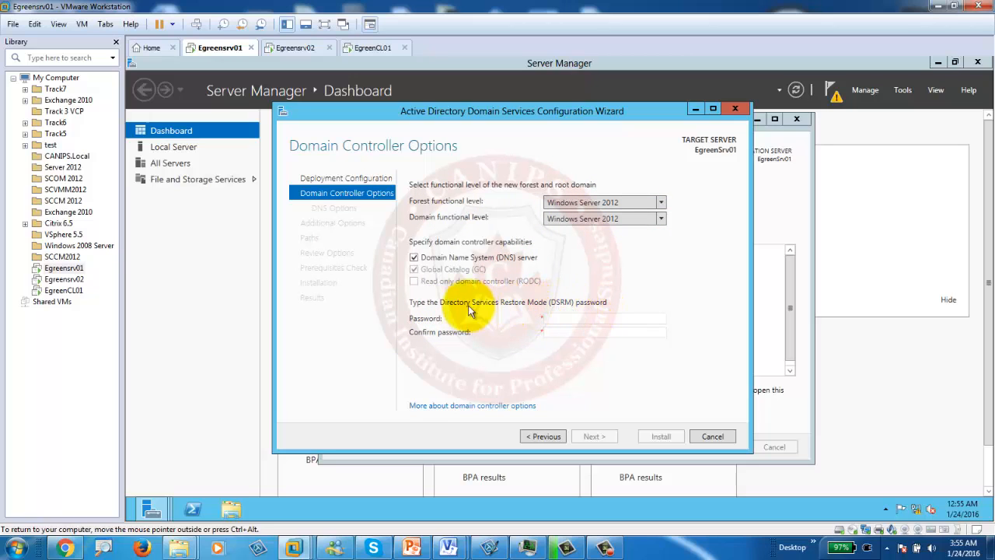
# Step: Enter and confirm the DSRM password, then advance past DNS Options to Additional Options
pyautogui.click(561, 318)
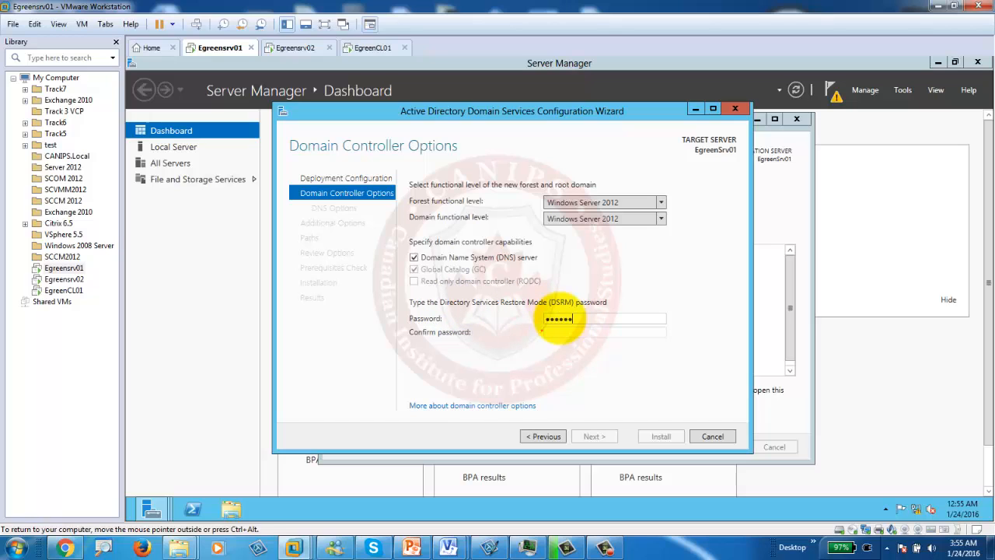
pyautogui.press('Tab')
pyautogui.write('•••••••••')
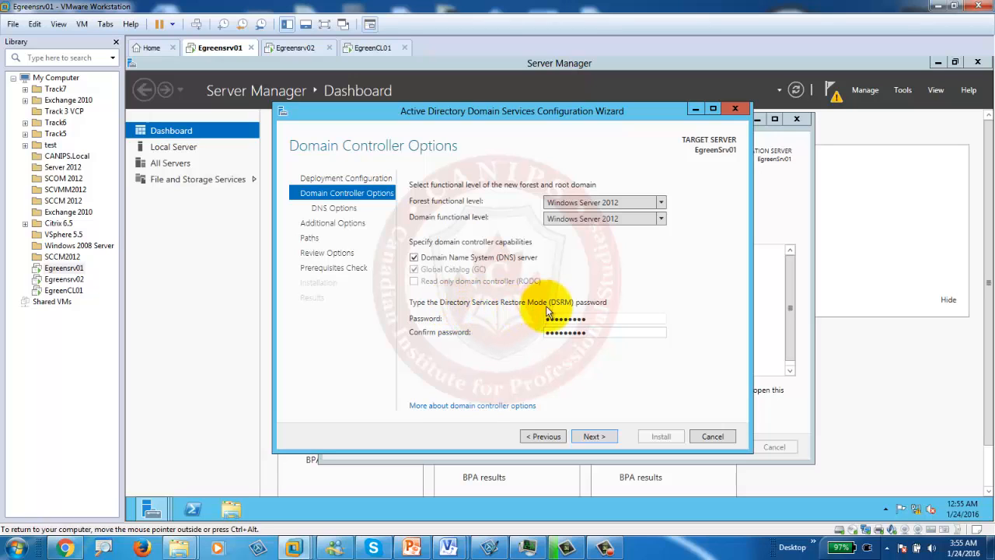
pyautogui.click(594, 437)
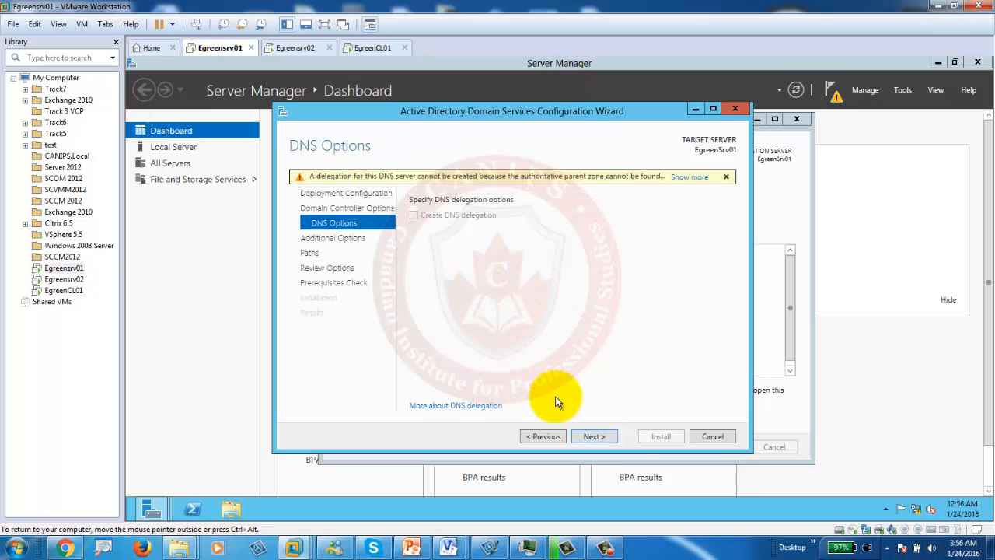
pyautogui.click(594, 437)
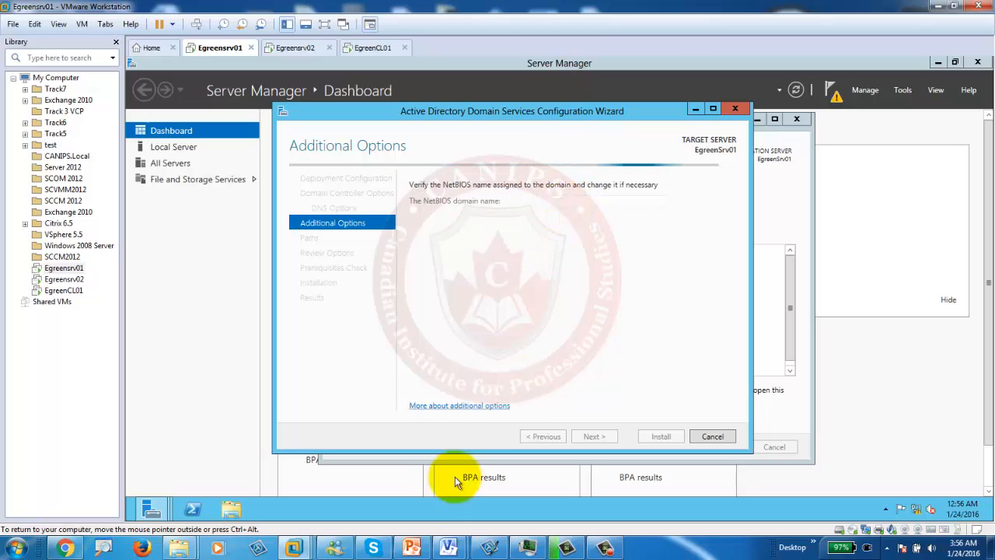
pyautogui.click(412, 547)
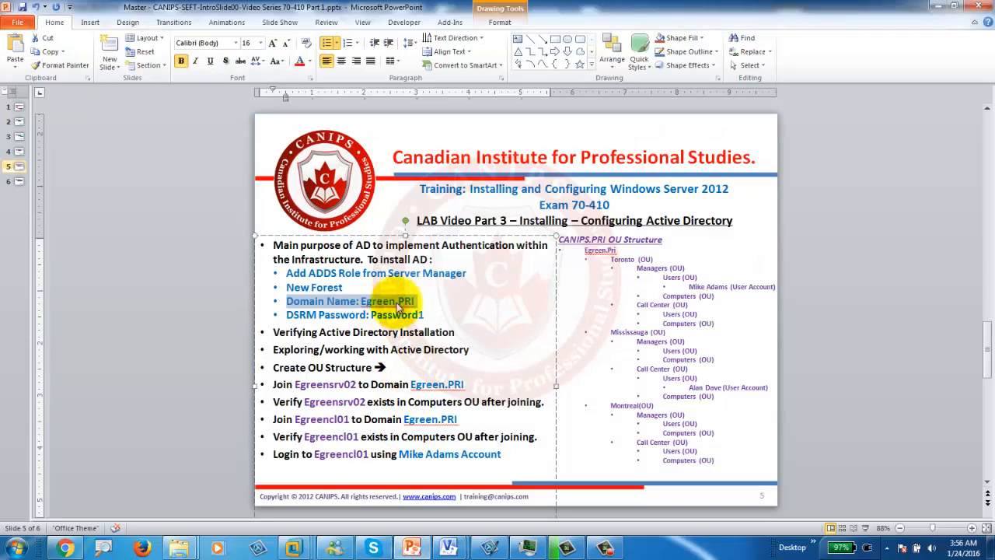
# Step: Highlight 'Egreen' in the slide's Egreen.PRI domain line, then return to the Egreensrv01 VM
pyautogui.click(431, 302)
pyautogui.moveTo(362, 302); pyautogui.dragTo(418, 303)
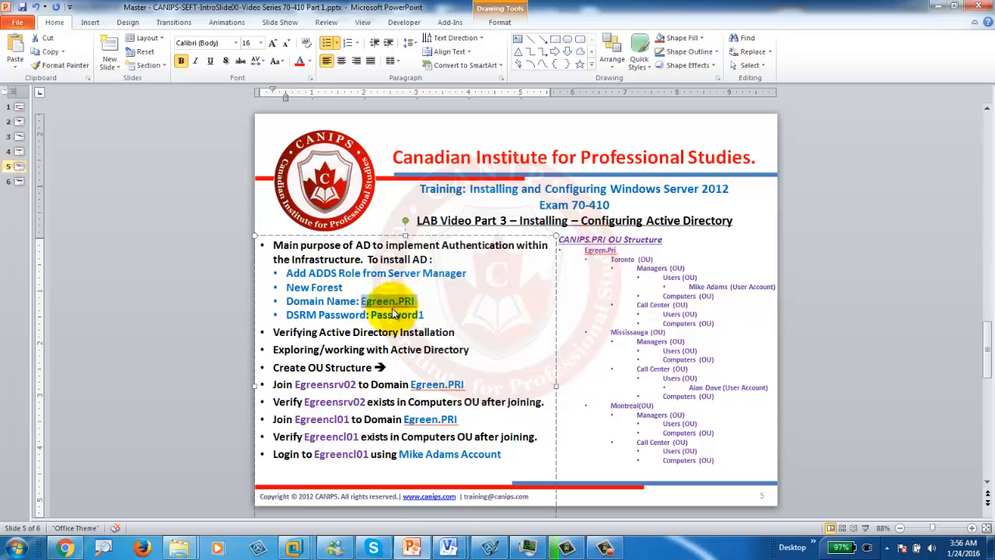
pyautogui.click(394, 302)
pyautogui.moveTo(394, 302); pyautogui.dragTo(362, 301)
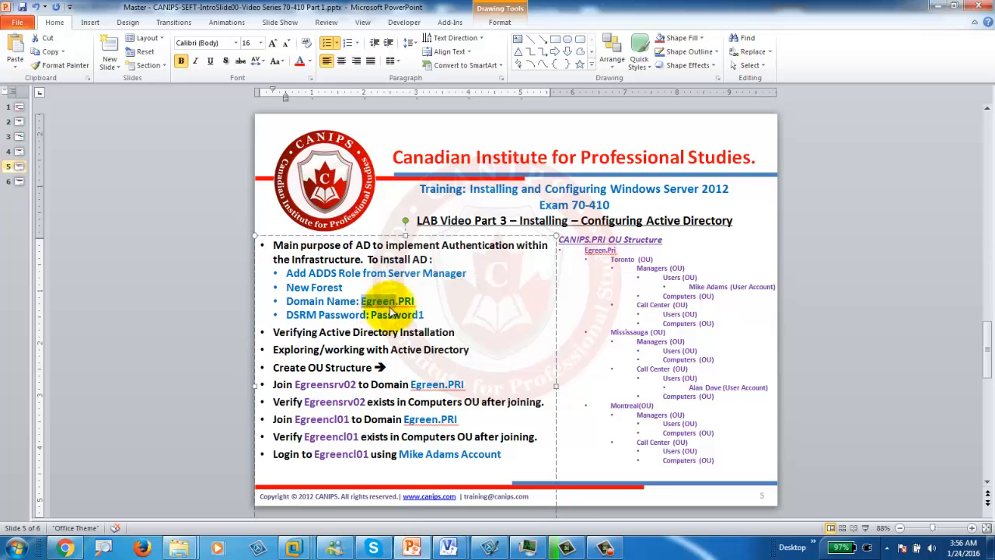
pyautogui.moveTo(425, 302); pyautogui.dragTo(376, 302)
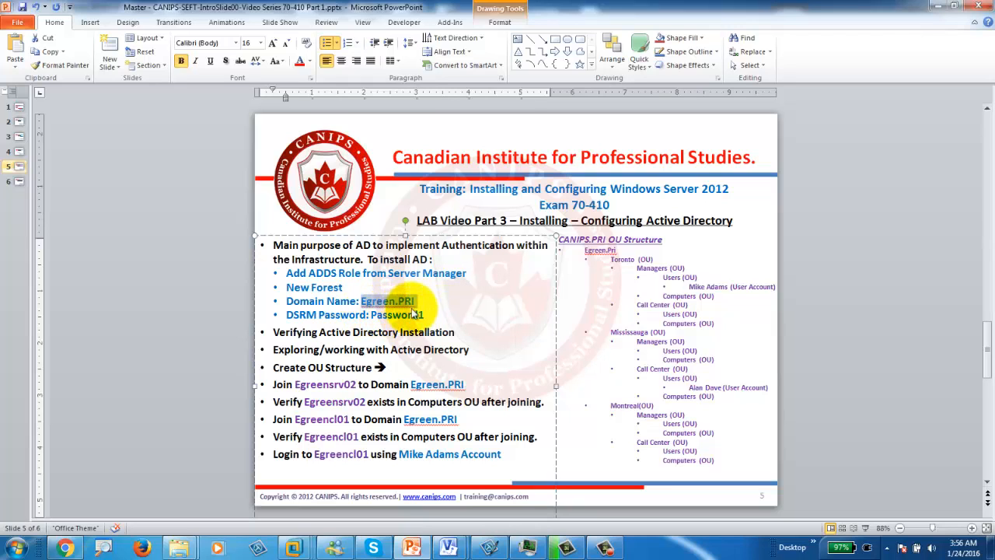
pyautogui.click(397, 302)
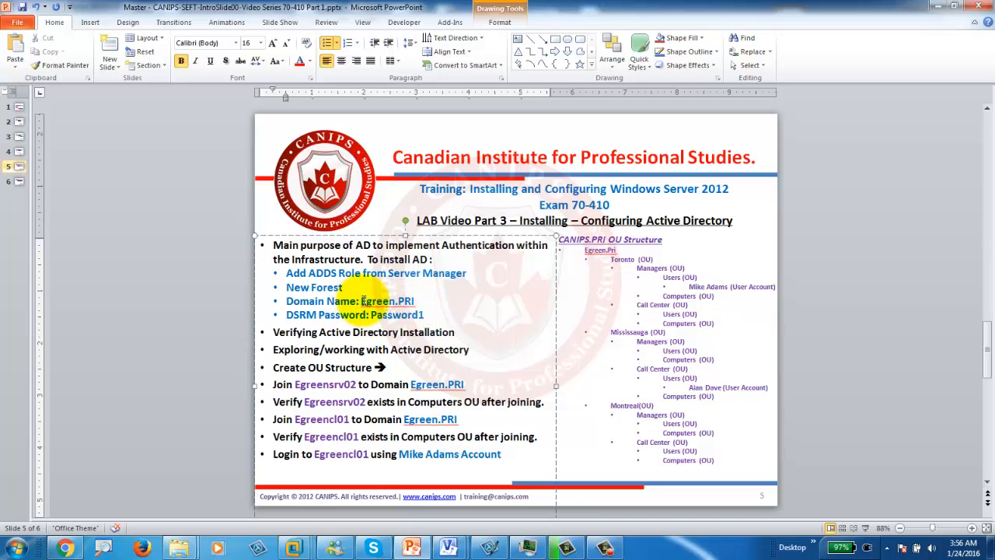
pyautogui.moveTo(394, 302); pyautogui.dragTo(372, 301)
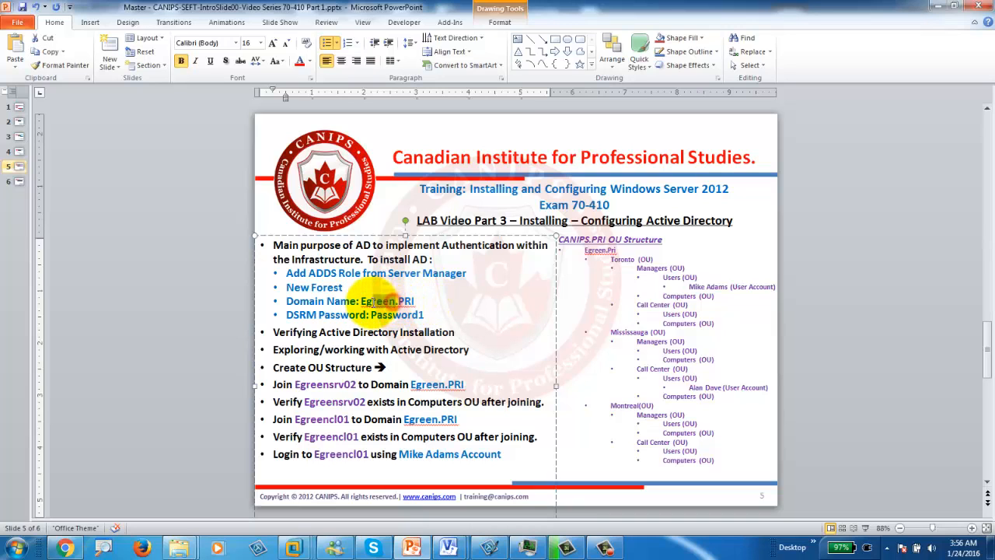
pyautogui.doubleClick(375, 302)
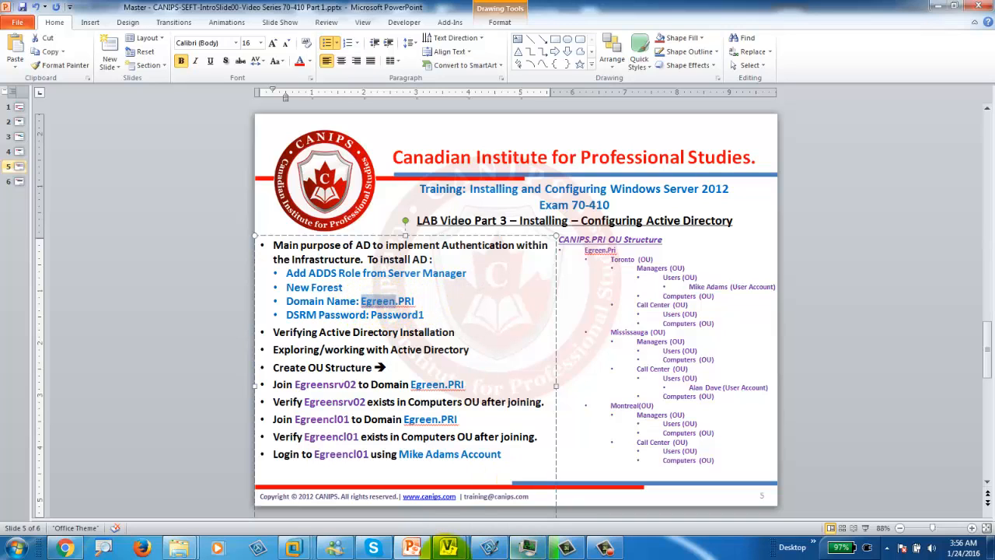
pyautogui.moveTo(294, 546)
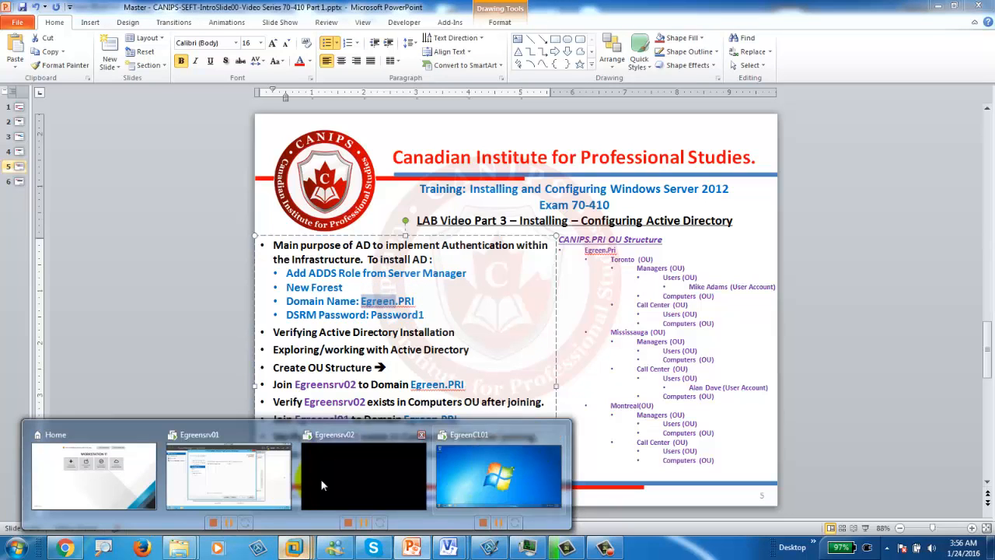
pyautogui.click(223, 486)
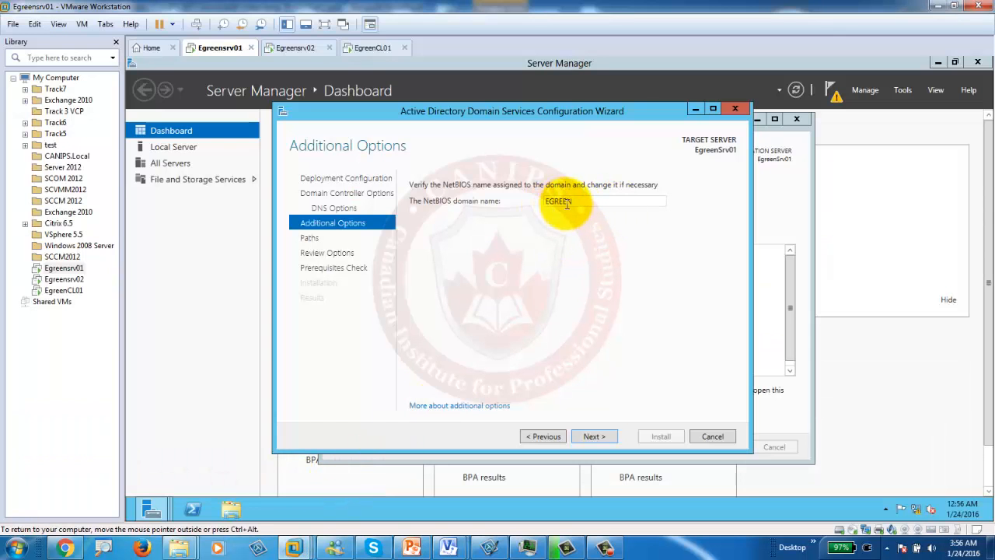
# Step: Accept NetBIOS name EGREEN and default paths, pass review and prerequisites, and start installing AD DS
pyautogui.doubleClick(561, 202)
pyautogui.click(582, 201)
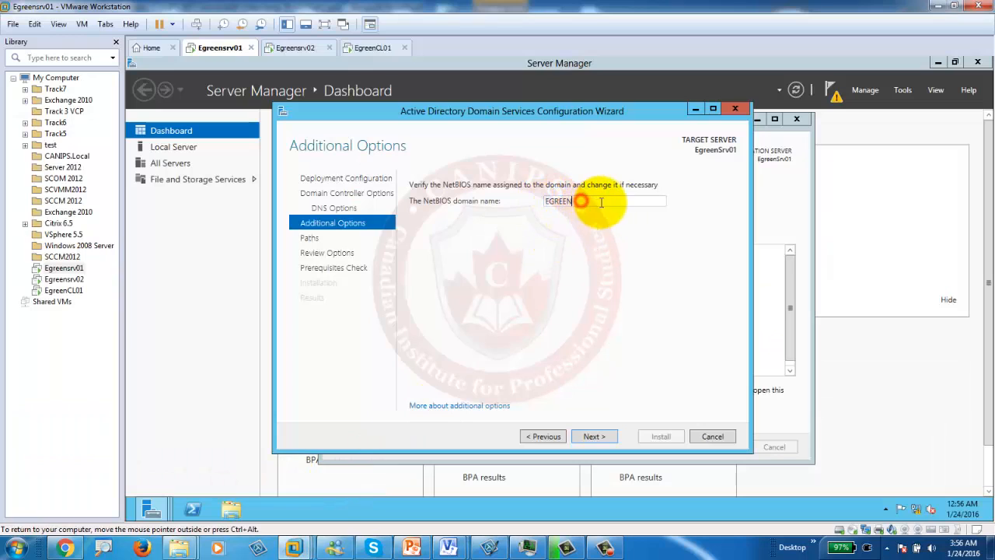
pyautogui.doubleClick(561, 202)
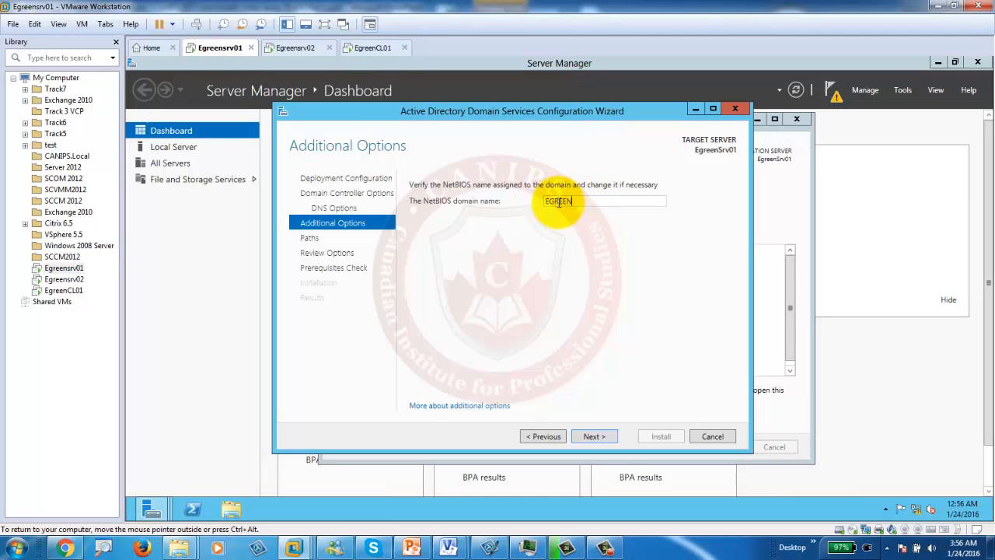
pyautogui.click(575, 201)
pyautogui.click(589, 436)
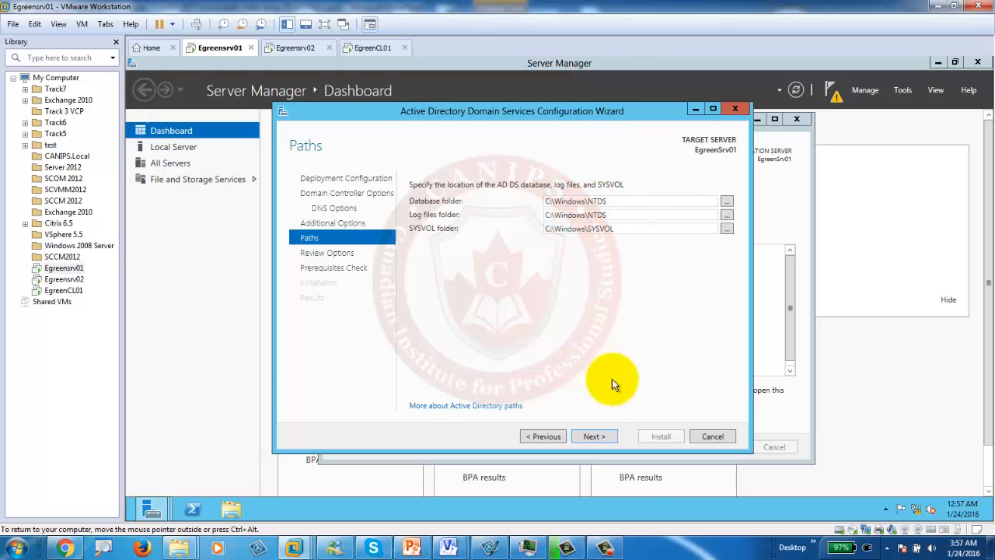
pyautogui.click(591, 437)
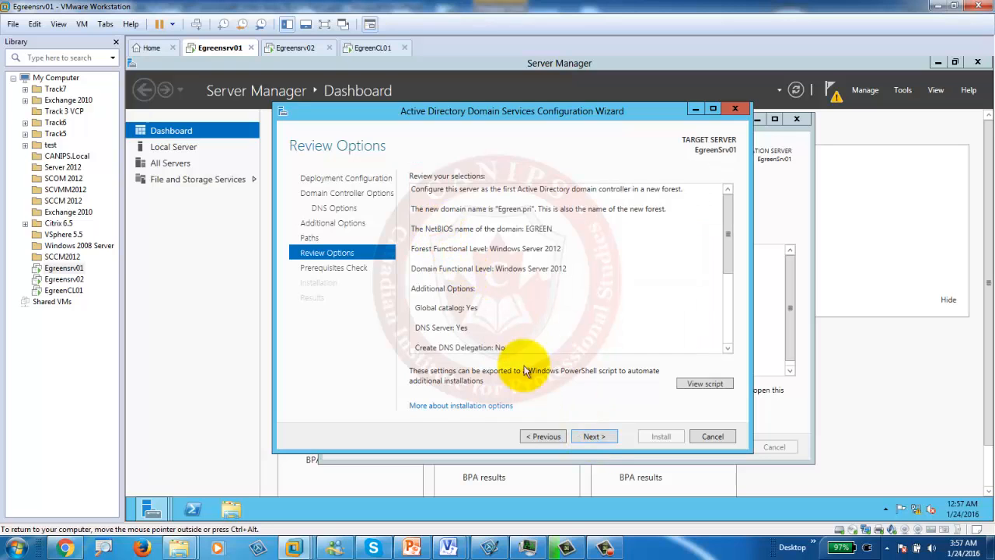
pyautogui.click(593, 436)
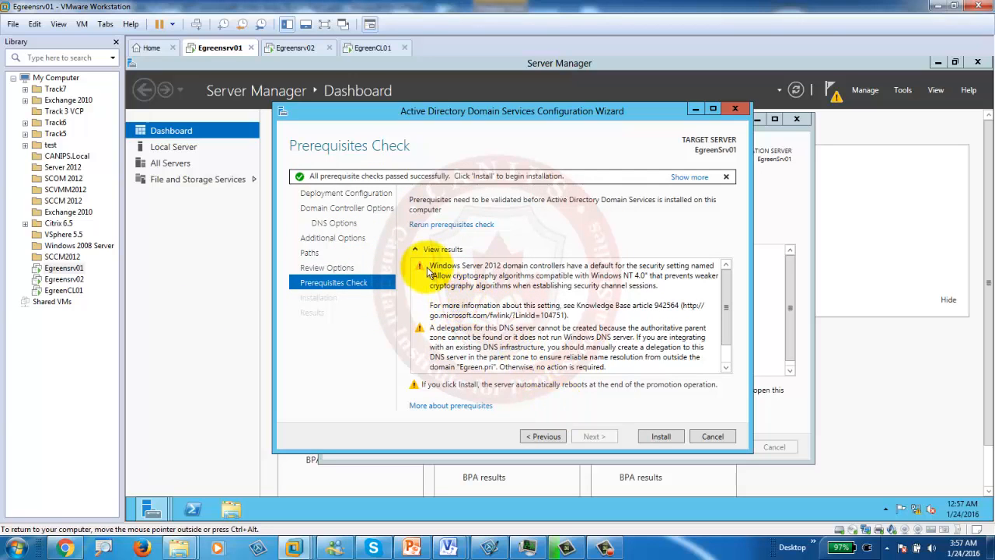
pyautogui.click(665, 438)
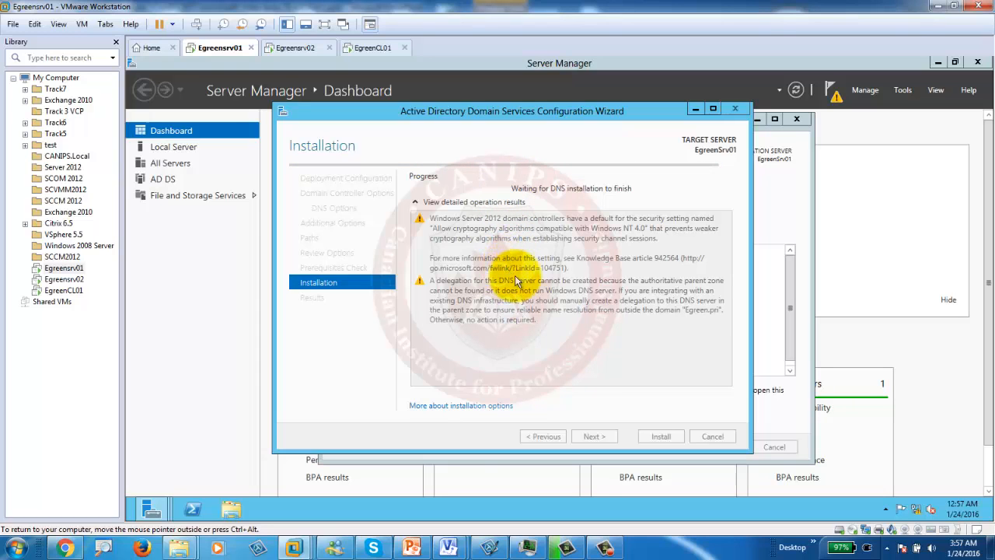
# Step: Let the AD DS promotion finish so Egreensrv01 restarts to the Windows Server 2012 Please wait screen
pyautogui.click(606, 548)
pyautogui.click(259, 466)
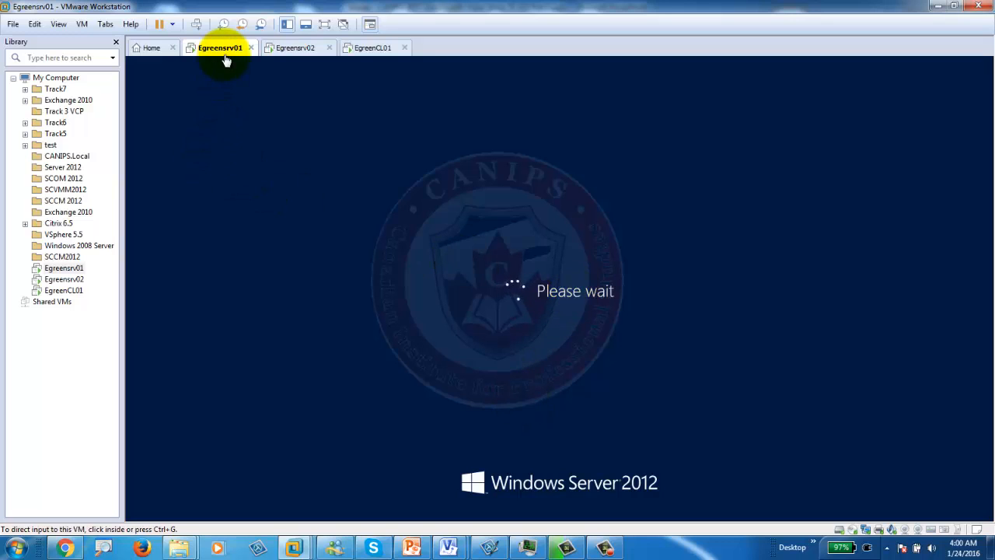
# Step: Change slide 5's bullet to 'Exploring/working with Active Directory (ADUC)' and minimize PowerPoint
pyautogui.click(410, 549)
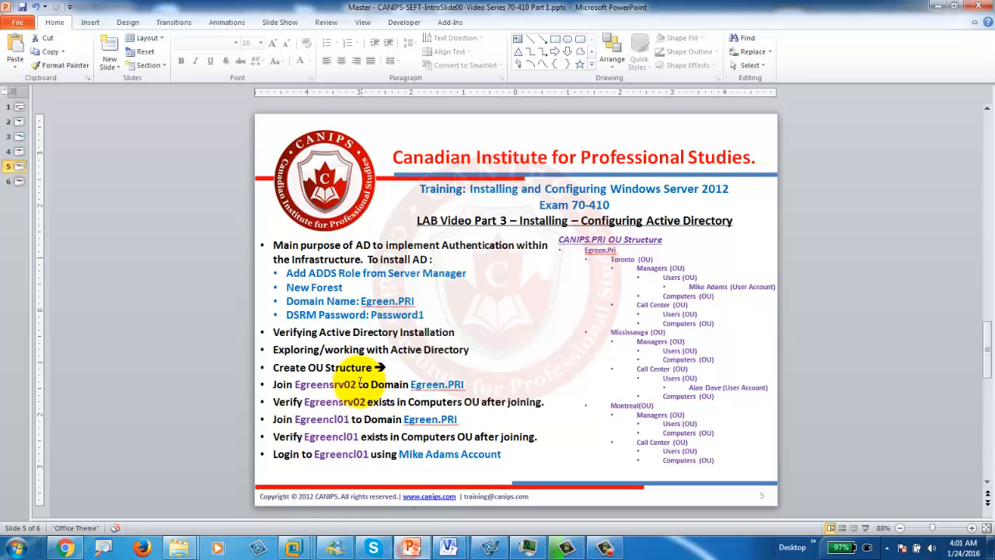
pyautogui.click(272, 332)
pyautogui.moveTo(412, 332); pyautogui.dragTo(423, 334)
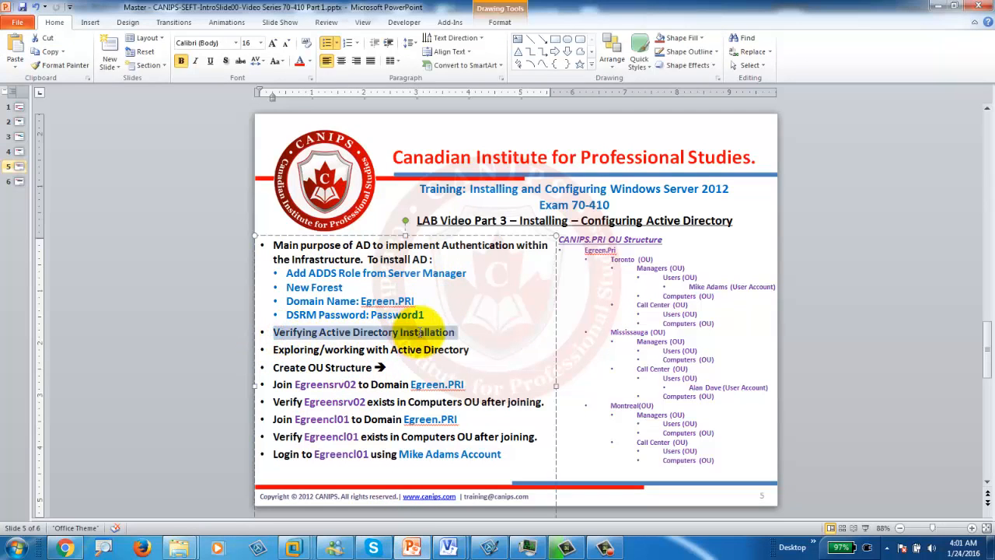
pyautogui.click(465, 332)
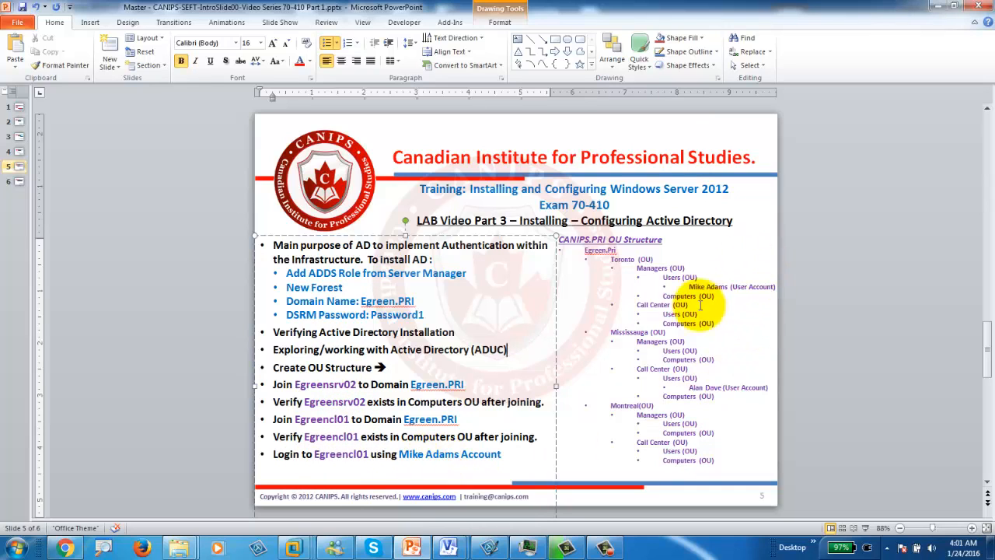
pyautogui.click(934, 7)
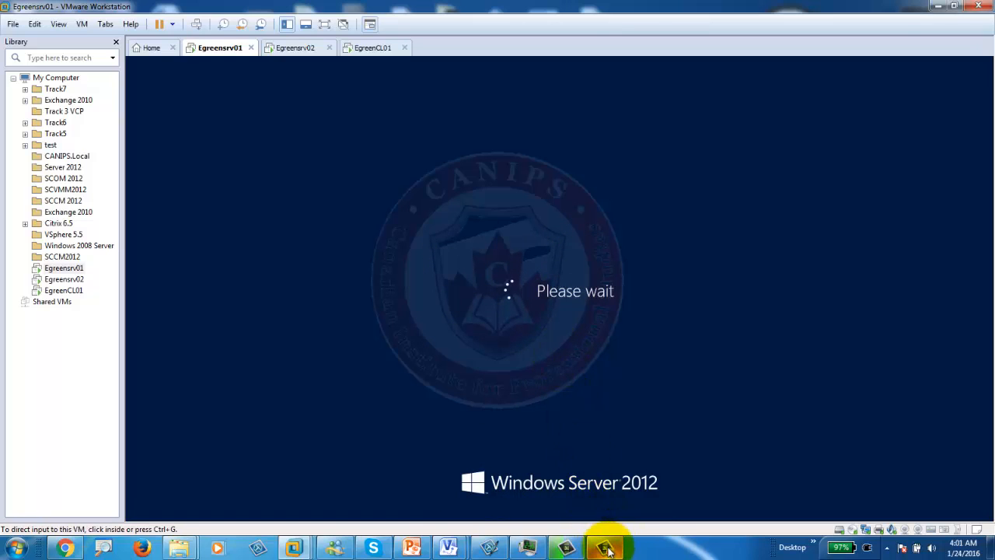
# Step: Sign in to Egreensrv01 as the EGREEN Administrator, then switch to the Egreensrv02 machine
pyautogui.click(262, 462)
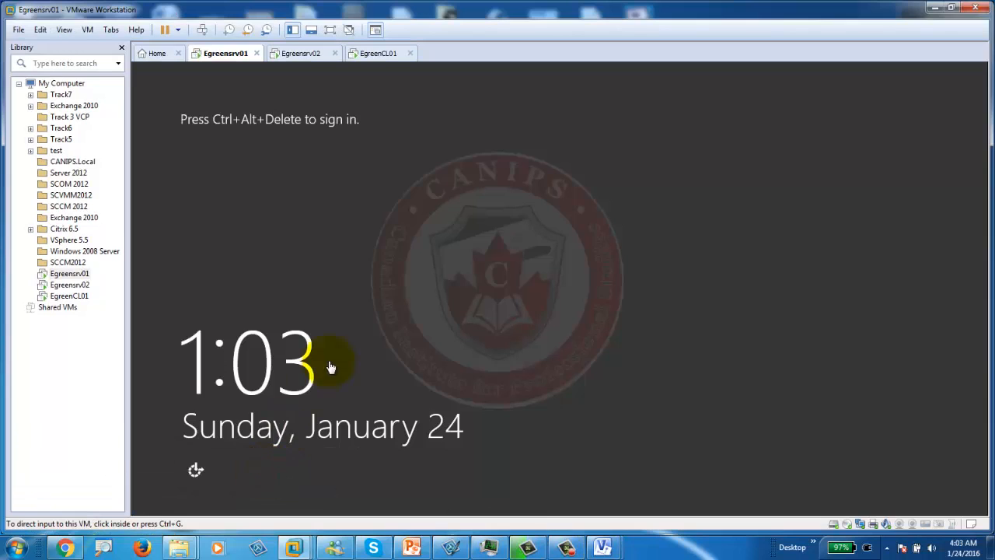
pyautogui.click(204, 30)
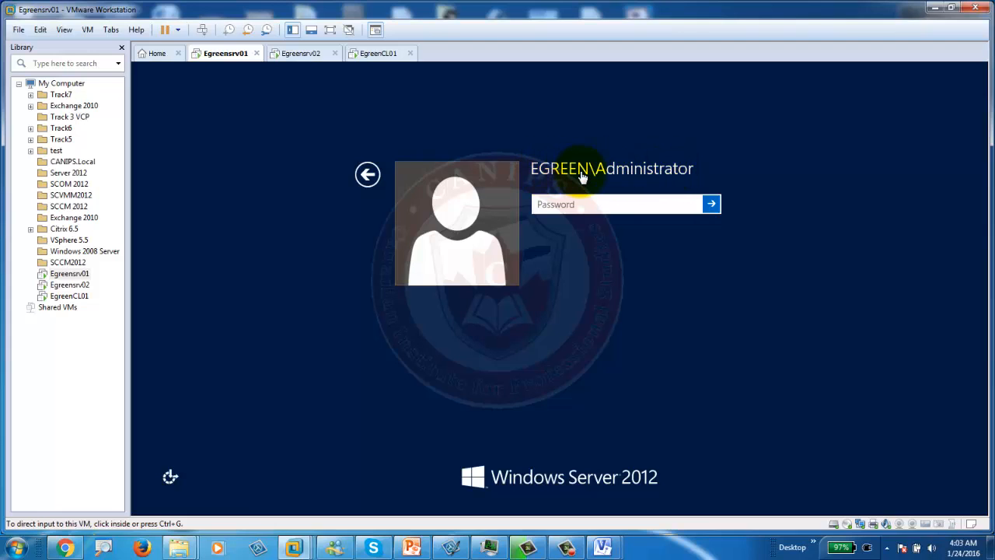
pyautogui.click(561, 204)
pyautogui.click(557, 204)
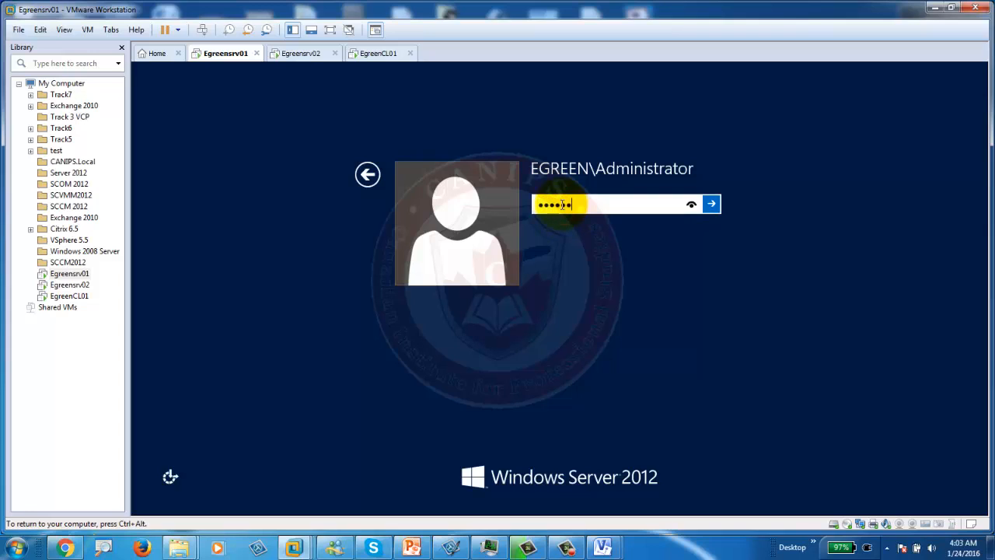
pyautogui.press('Return')
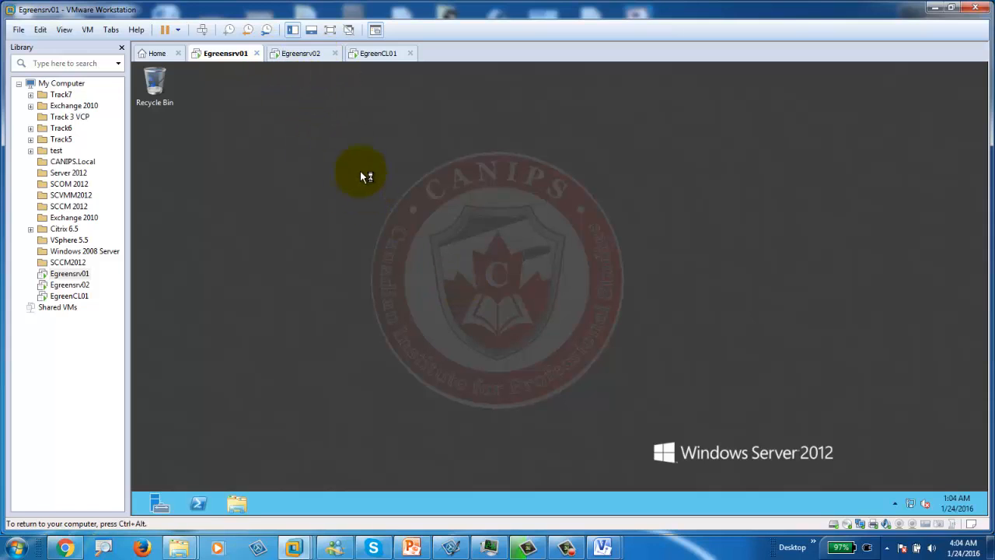
pyautogui.click(298, 60)
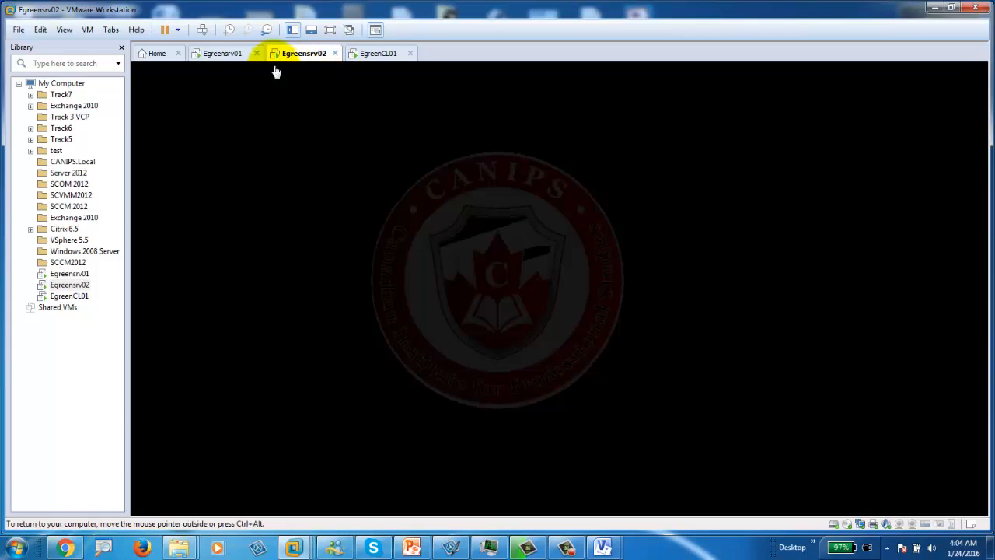
# Step: Sign in to Egreensrv02 with the Administrator password
pyautogui.click(200, 31)
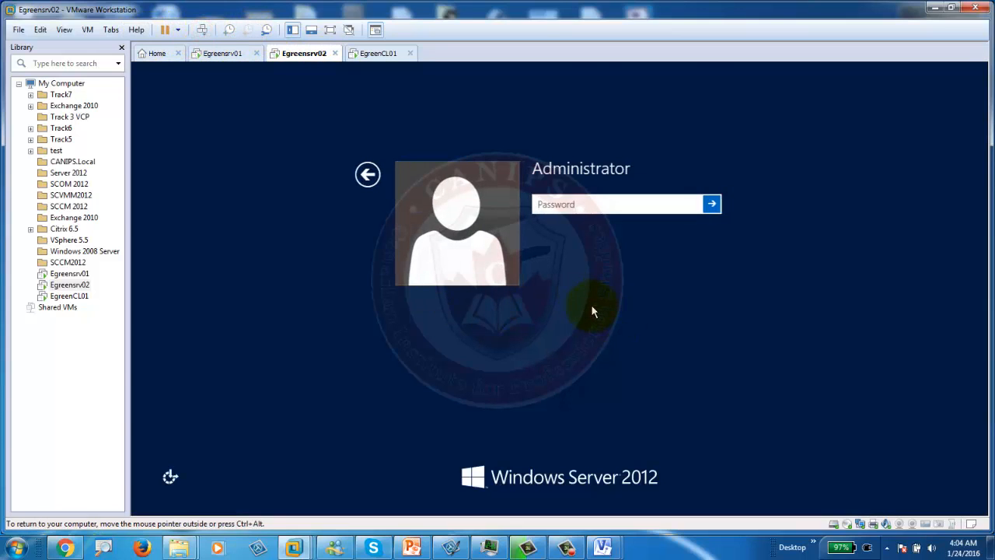
pyautogui.click(560, 205)
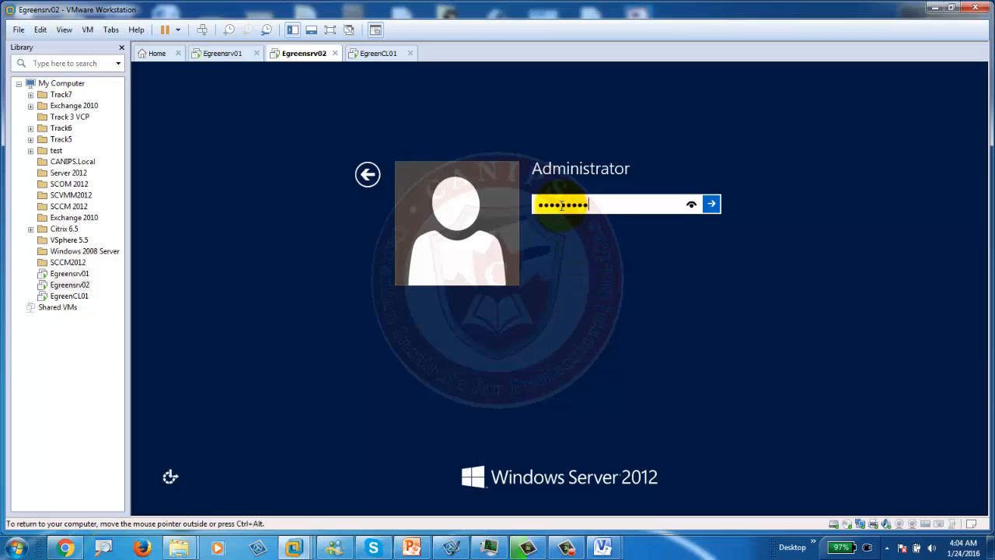
pyautogui.press('Return')
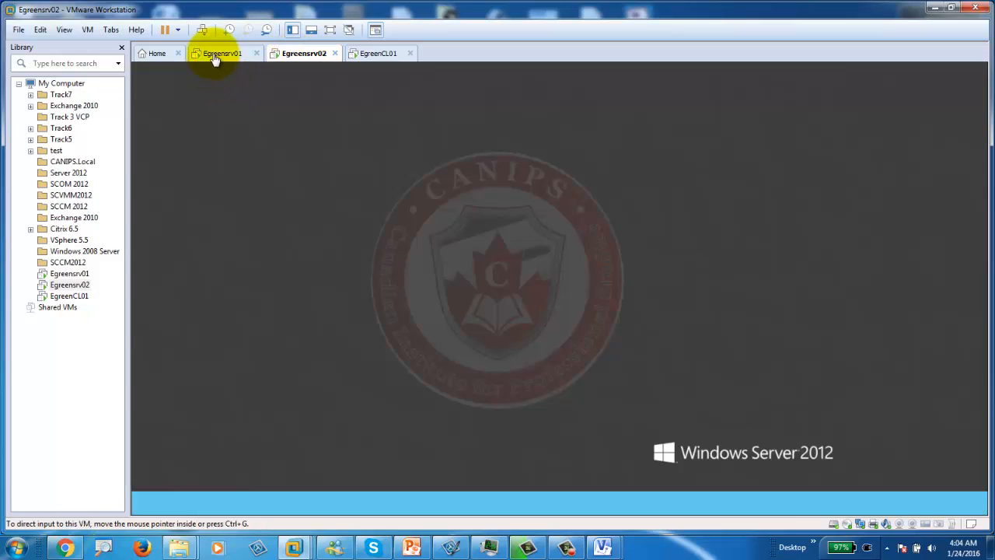
# Step: Dismiss Egreensrv02's Shutdown Event Tracker and return to Egreensrv01's Server Manager dashboard
pyautogui.click(214, 58)
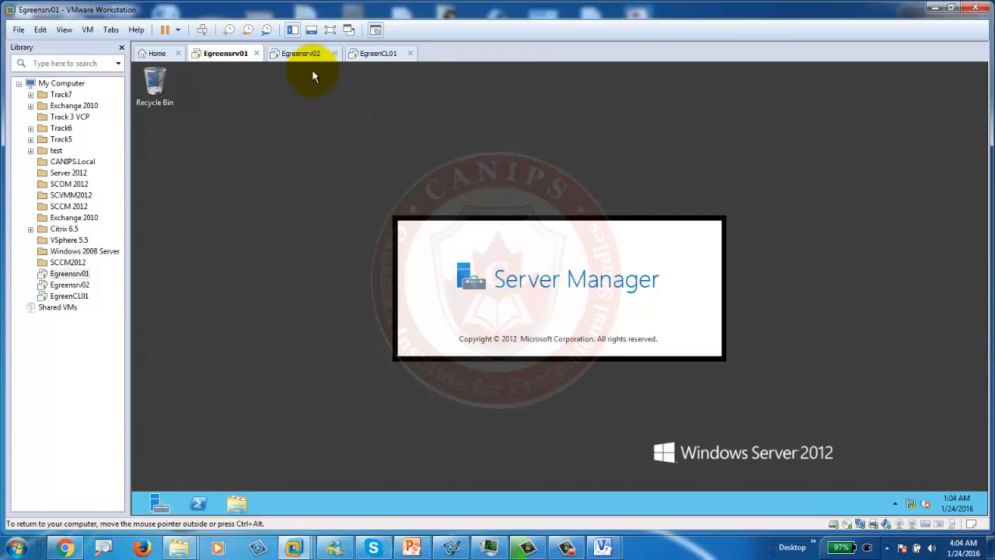
pyautogui.click(293, 51)
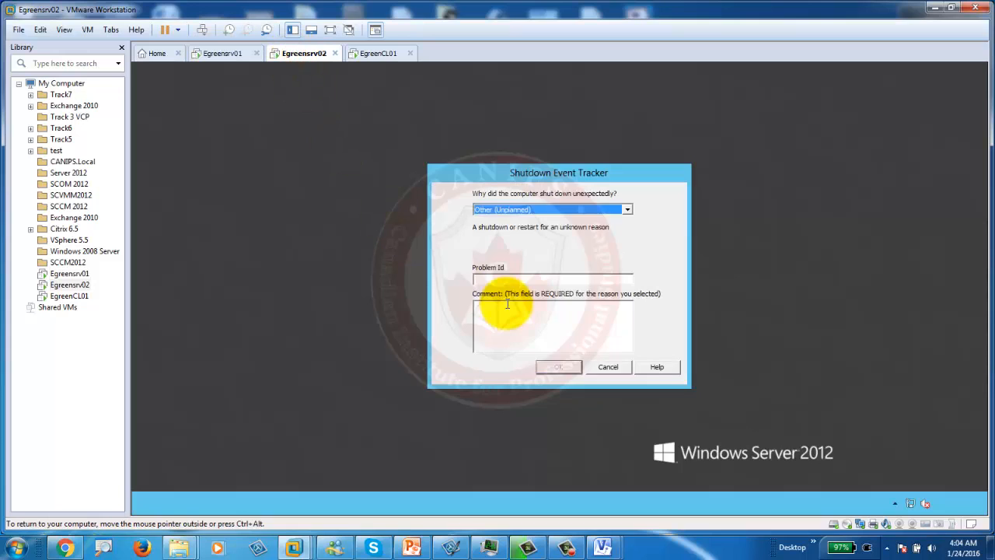
pyautogui.click(603, 368)
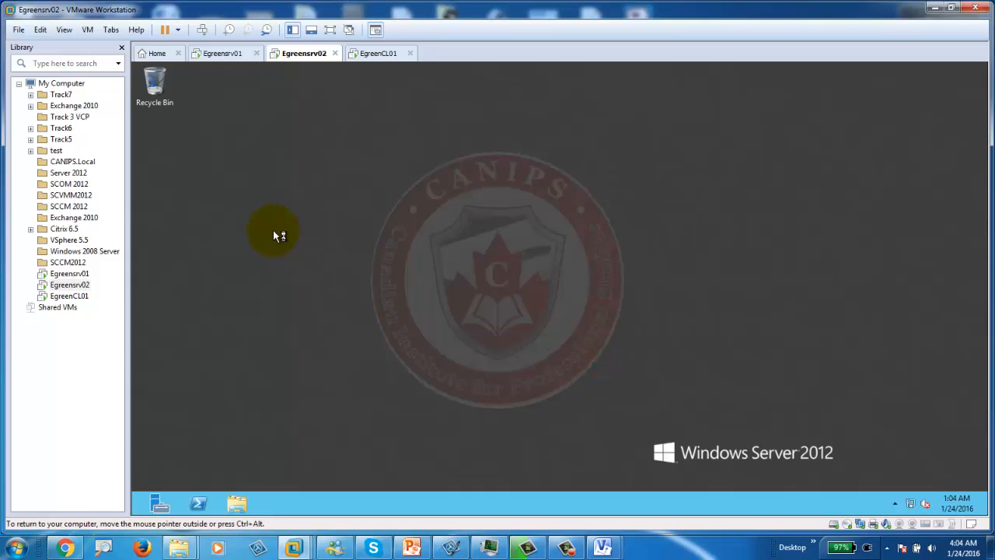
pyautogui.click(223, 53)
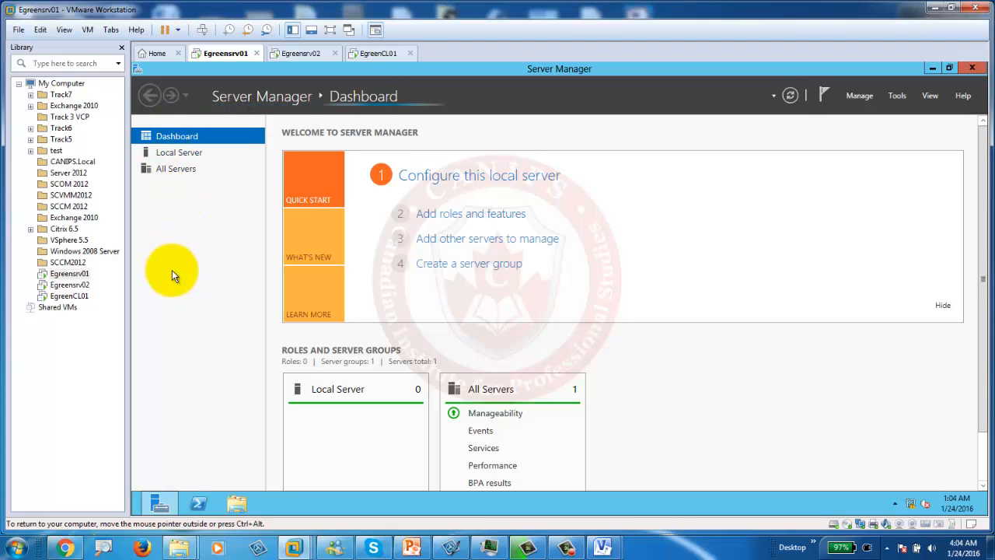
# Step: Compare Egreensrv02's Tools list with Egreensrv01's, which now includes Active Directory Users and Computers and DNS
pyautogui.click(306, 56)
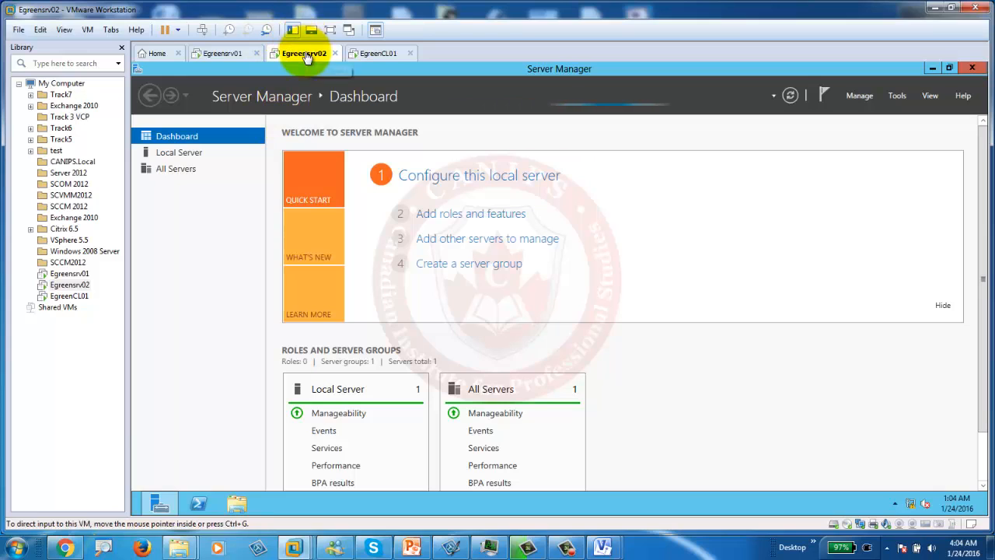
pyautogui.click(894, 97)
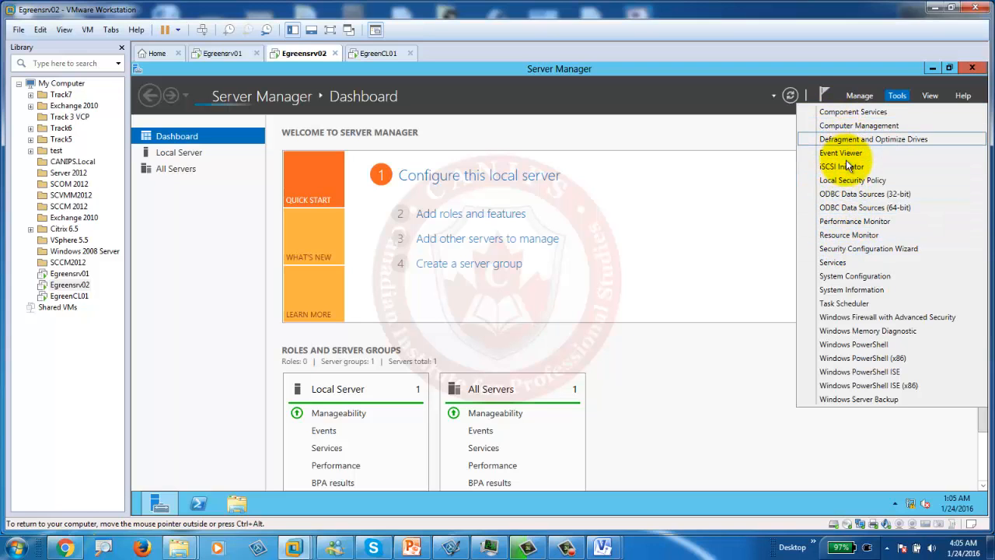
pyautogui.click(223, 53)
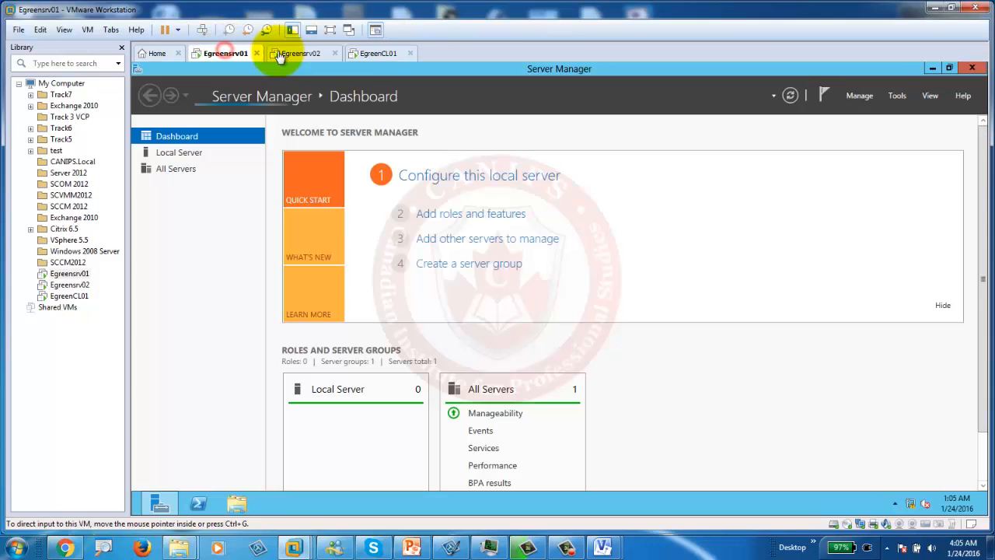
pyautogui.click(898, 96)
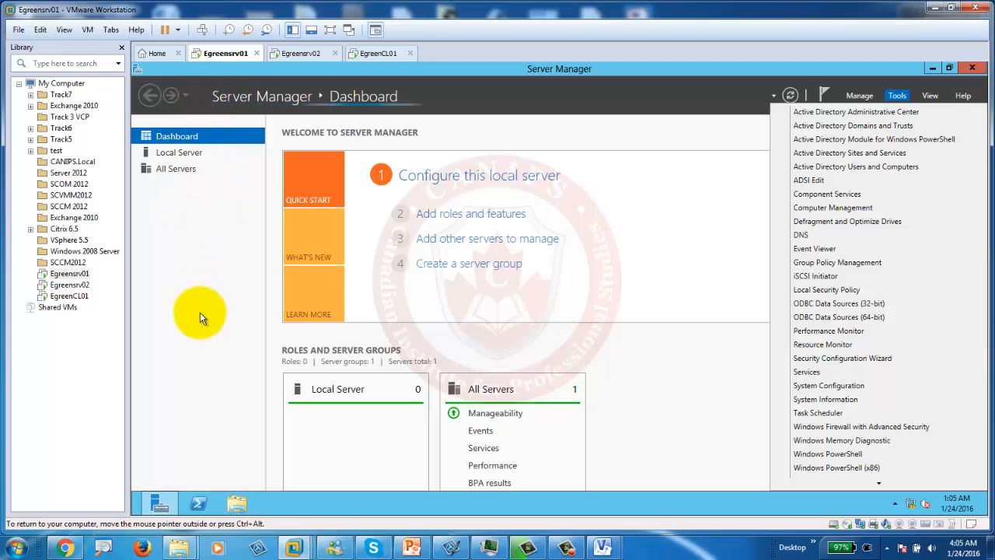
pyautogui.click(412, 548)
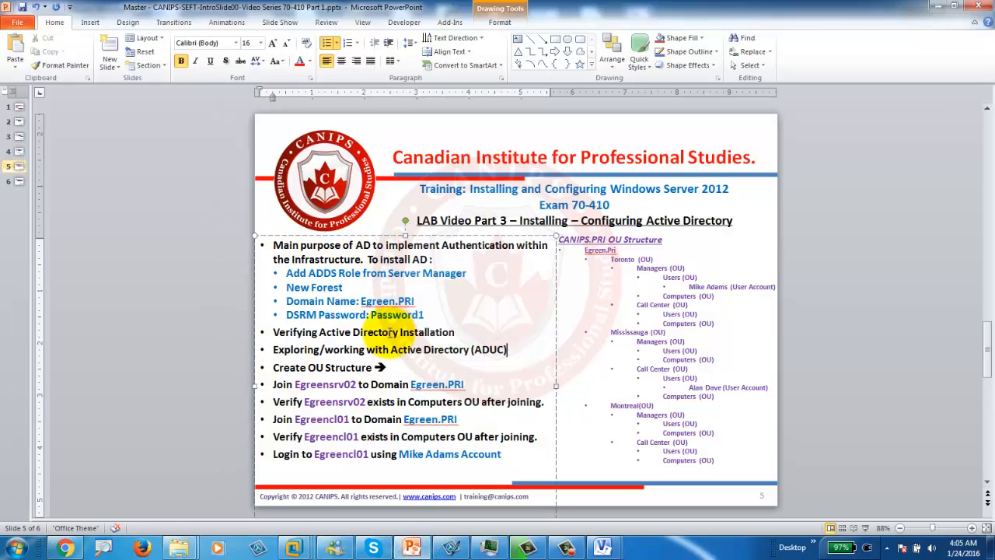
# Step: Highlight the Verifying and Exploring (ADUC) steps and the Egreen.Pri and Toronto OU entries, then minimize PowerPoint
pyautogui.click(271, 332)
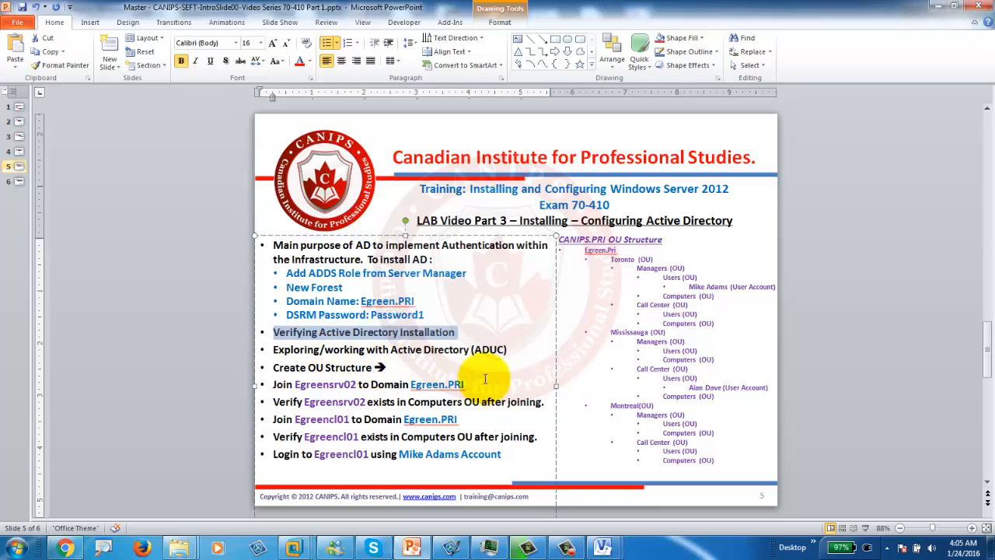
pyautogui.moveTo(510, 349); pyautogui.dragTo(308, 344)
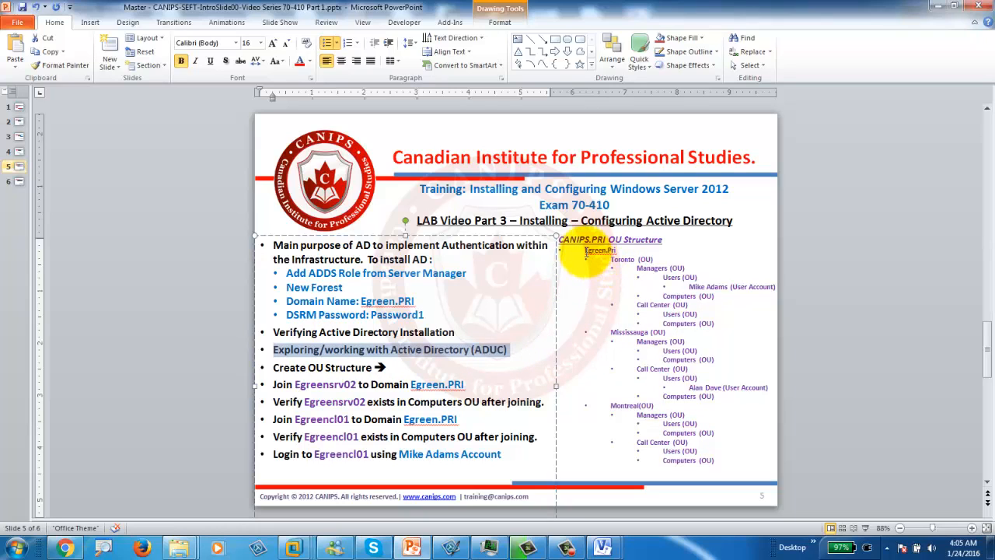
pyautogui.doubleClick(585, 251)
pyautogui.moveTo(612, 261); pyautogui.dragTo(682, 284)
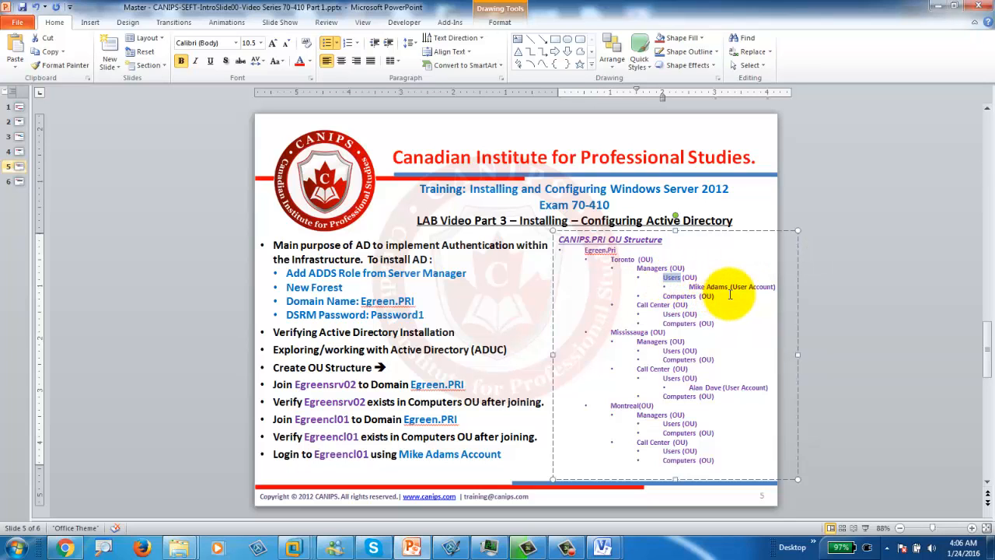
pyautogui.click(938, 6)
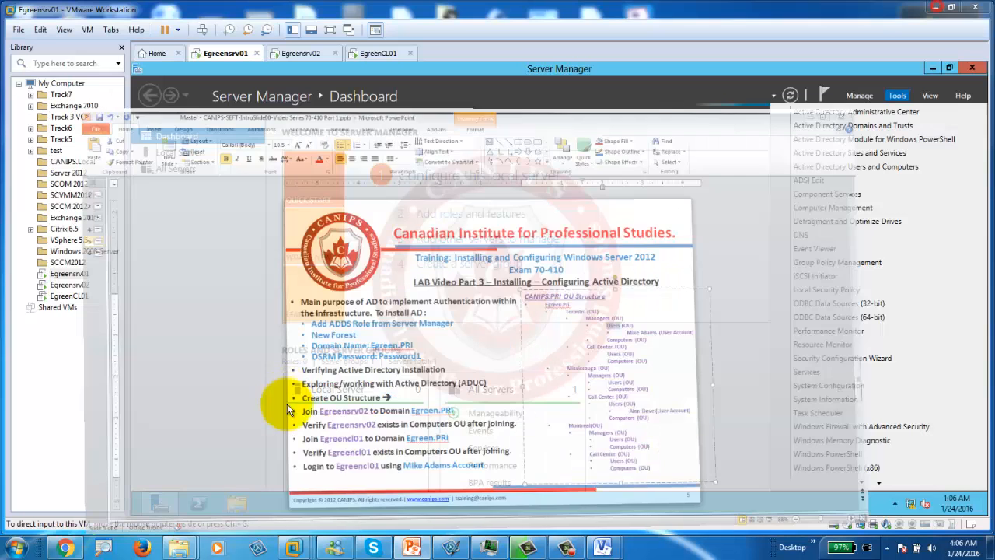
# Step: Launch Active Directory Users and Computers from Egreensrv01's Server Manager Tools menu
pyautogui.click(223, 310)
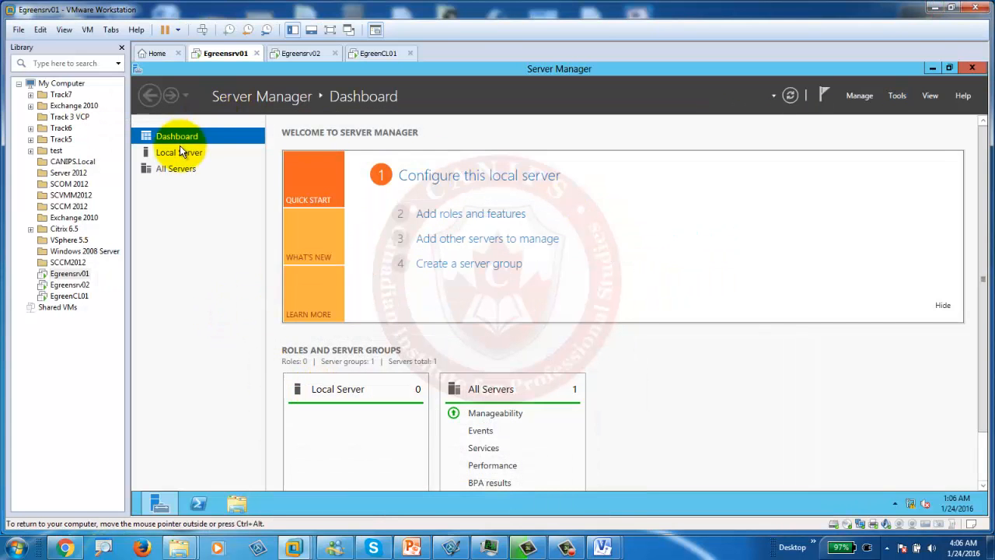
pyautogui.click(899, 96)
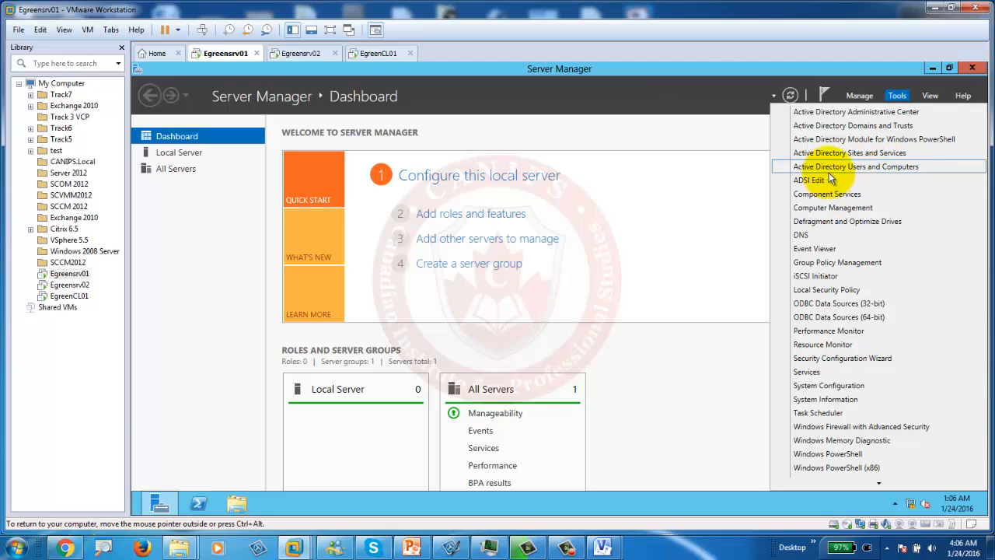
pyautogui.click(881, 169)
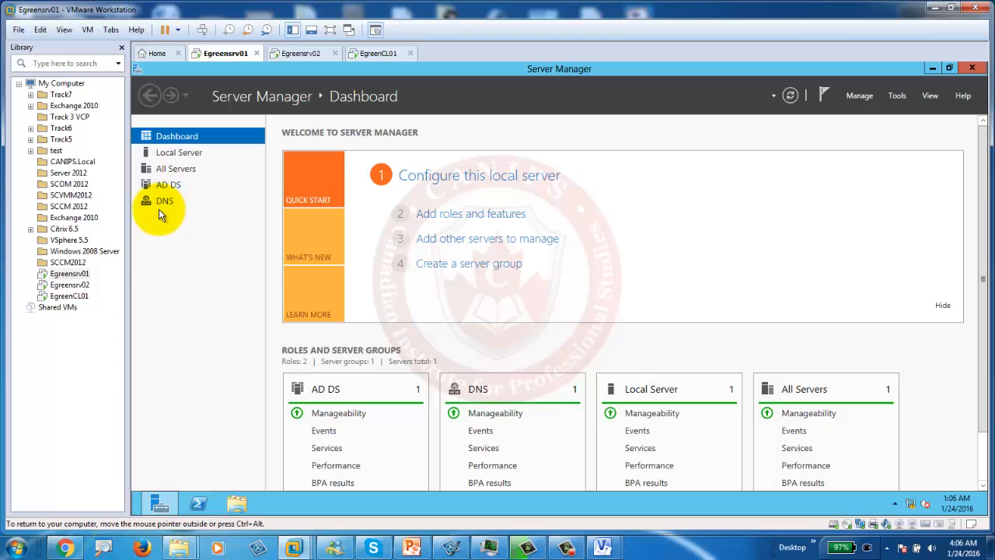
pyautogui.click(899, 96)
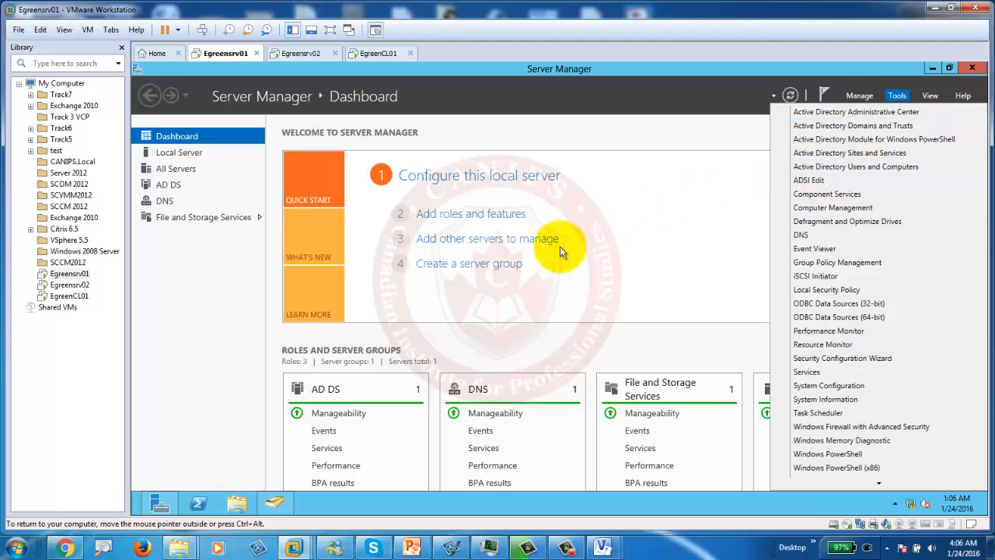
# Step: Maximize Active Directory Users and Computers and open the Egreen.pri Users container
pyautogui.click(281, 504)
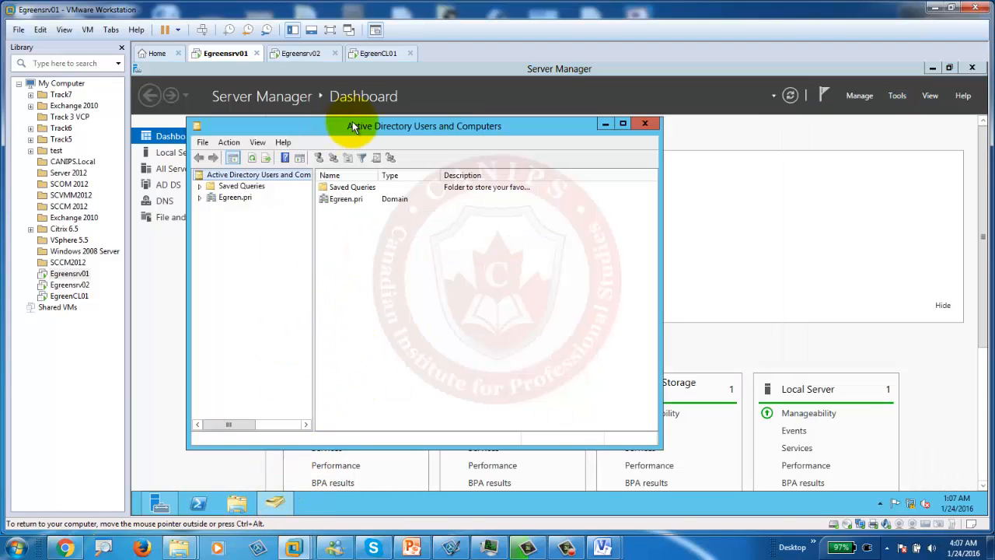
pyautogui.doubleClick(378, 126)
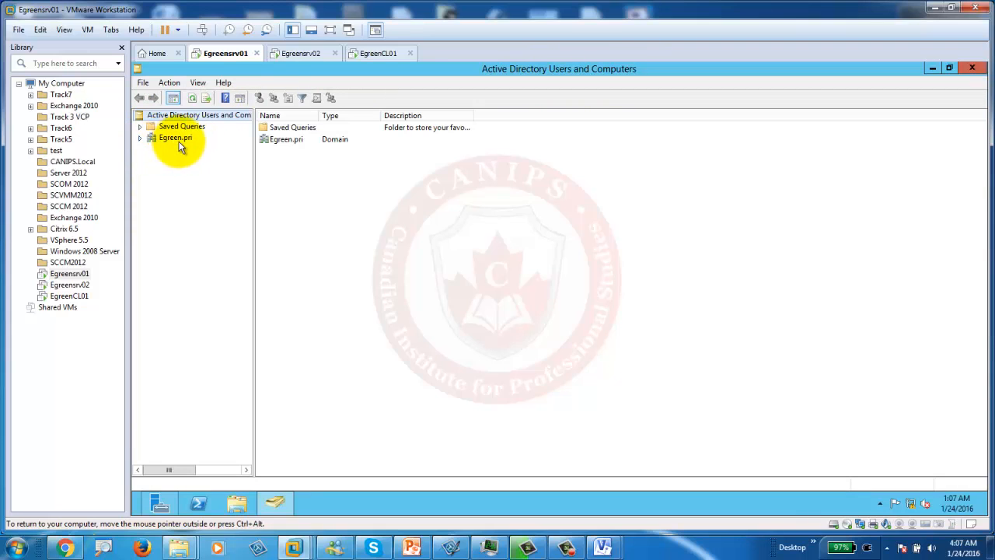
pyautogui.click(139, 138)
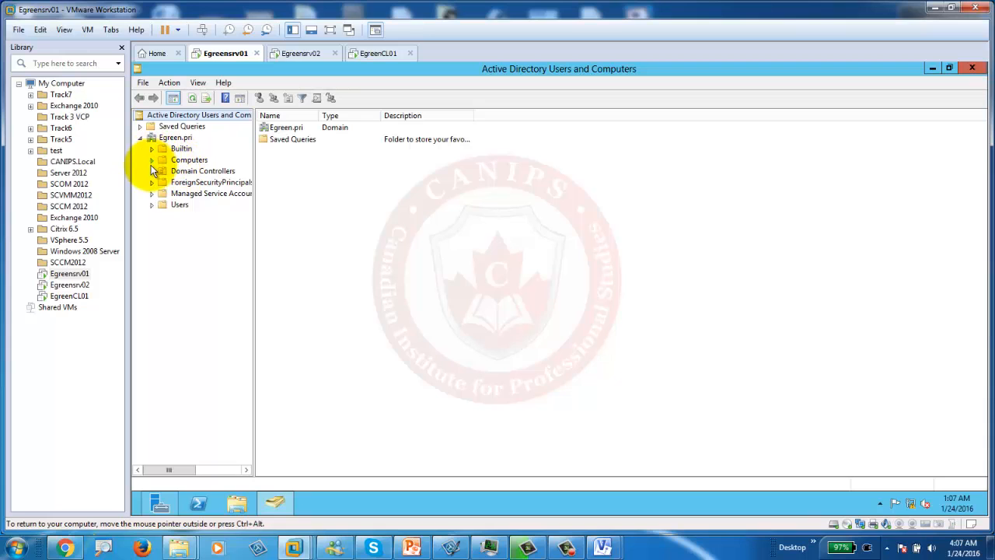
pyautogui.click(178, 205)
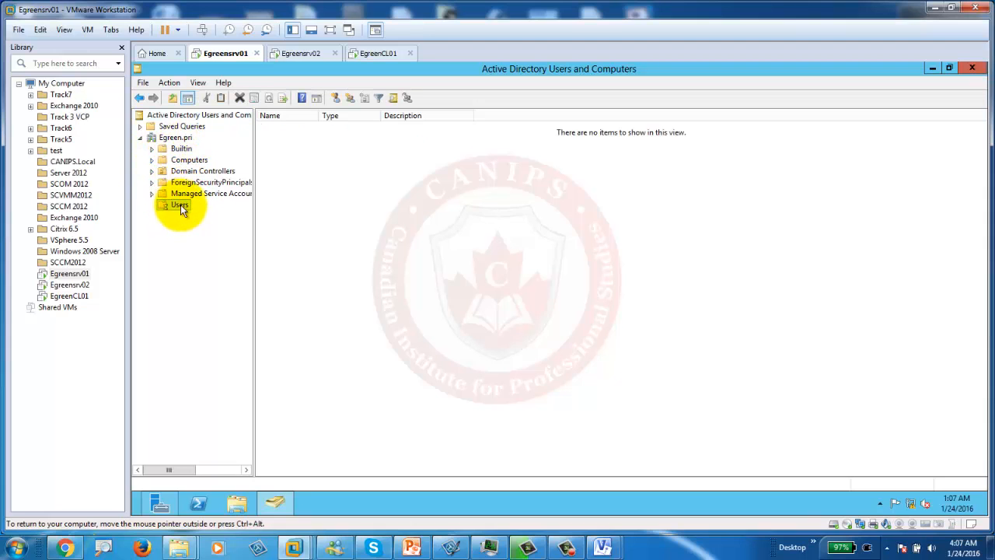
# Step: Inspect the Administrator account's context menu, then bring the PowerPoint lab slide forward
pyautogui.click(276, 128)
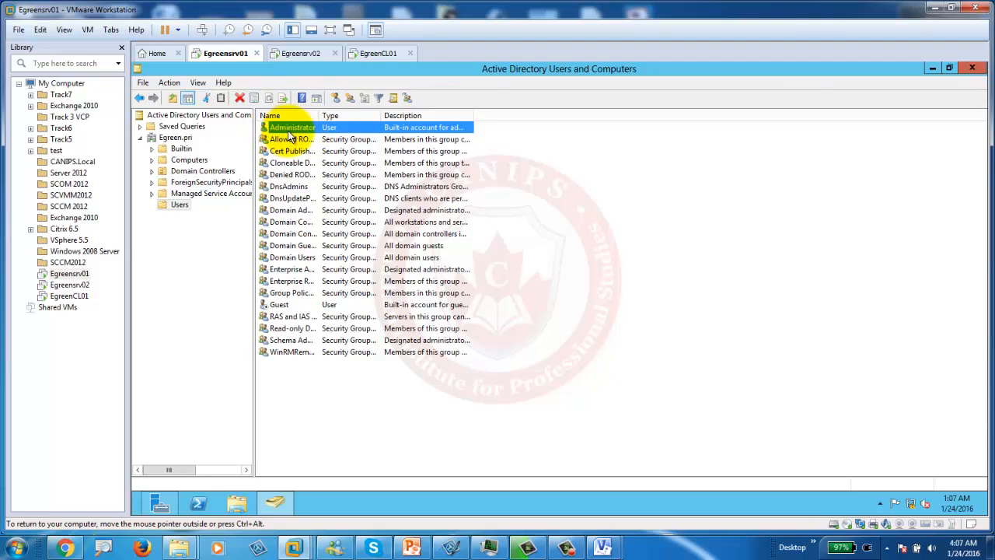
pyautogui.rightClick(302, 129)
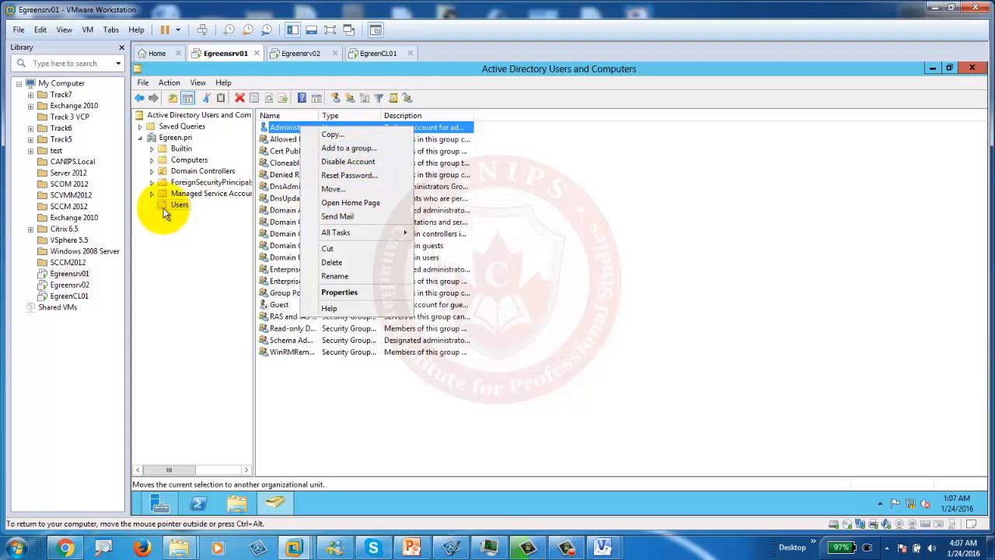
pyautogui.moveTo(363, 234)
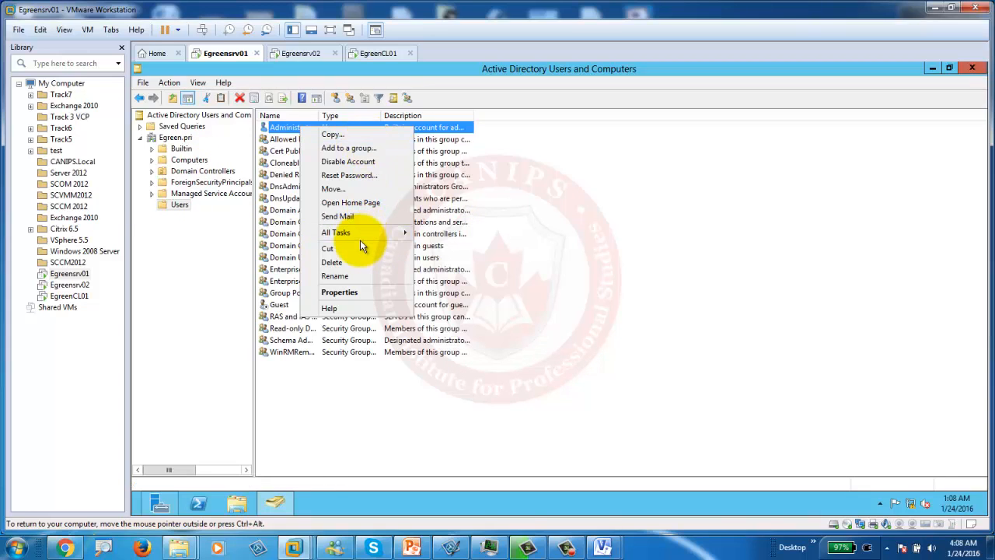
pyautogui.click(522, 233)
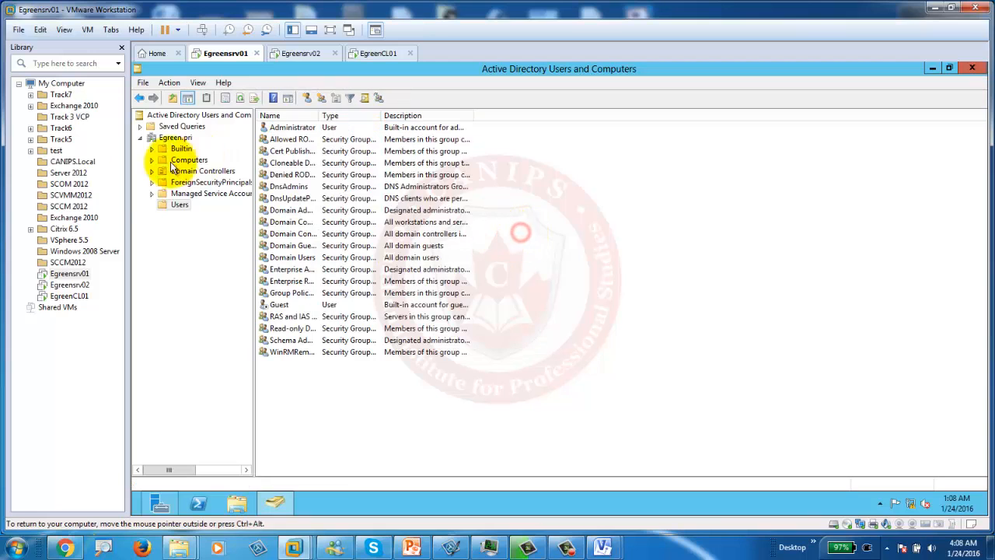
pyautogui.click(406, 481)
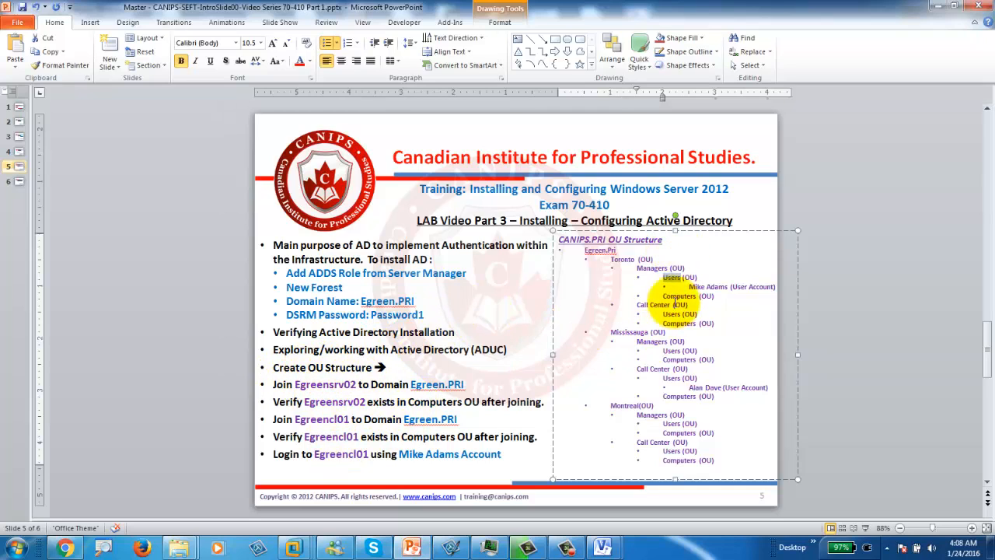
# Step: Create a Toronto organizational unit directly under the Egreen.pri domain
pyautogui.doubleClick(618, 262)
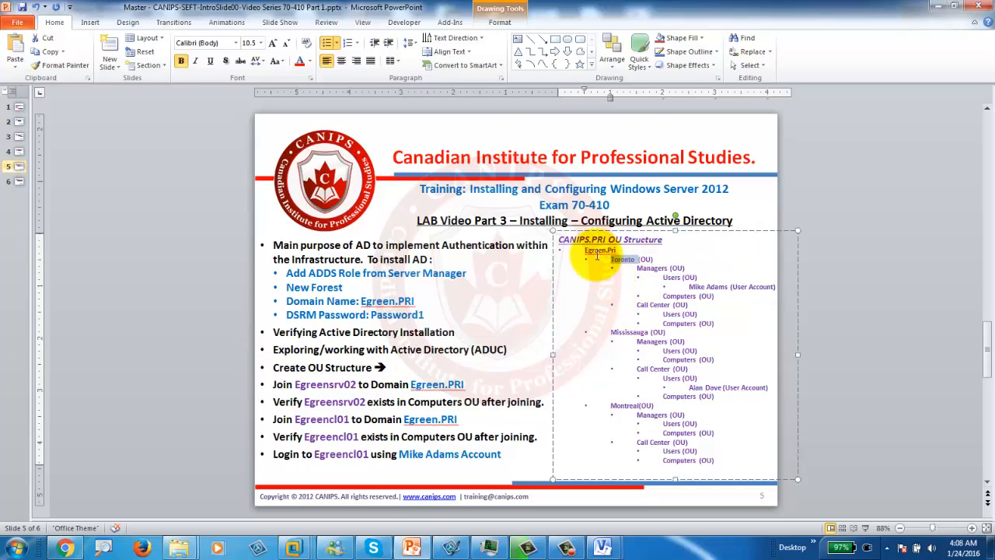
pyautogui.click(939, 7)
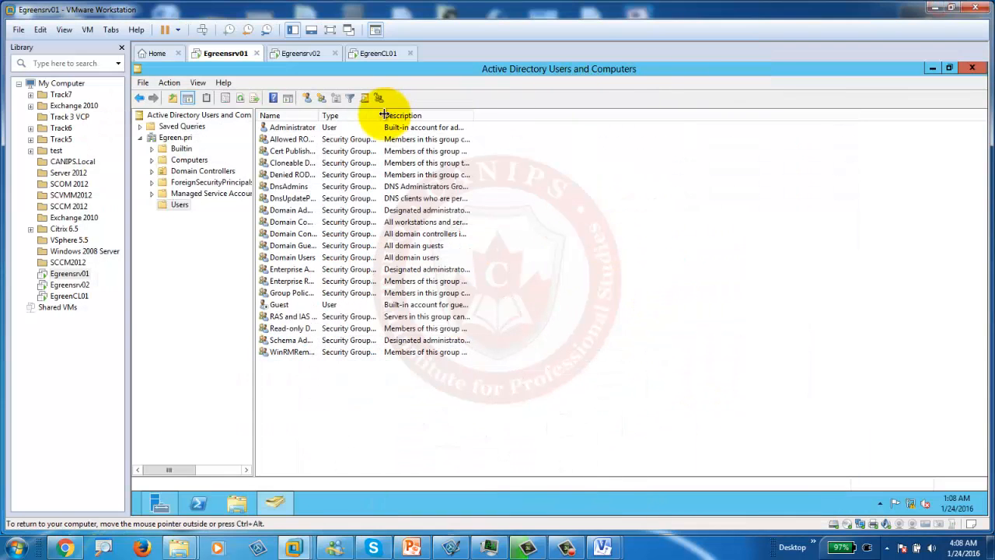
pyautogui.click(165, 139)
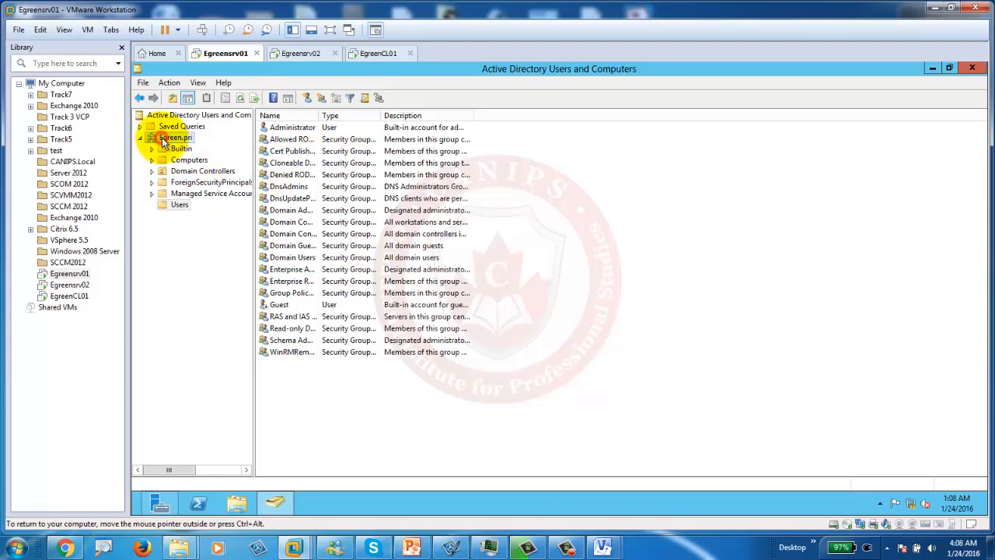
pyautogui.rightClick(162, 139)
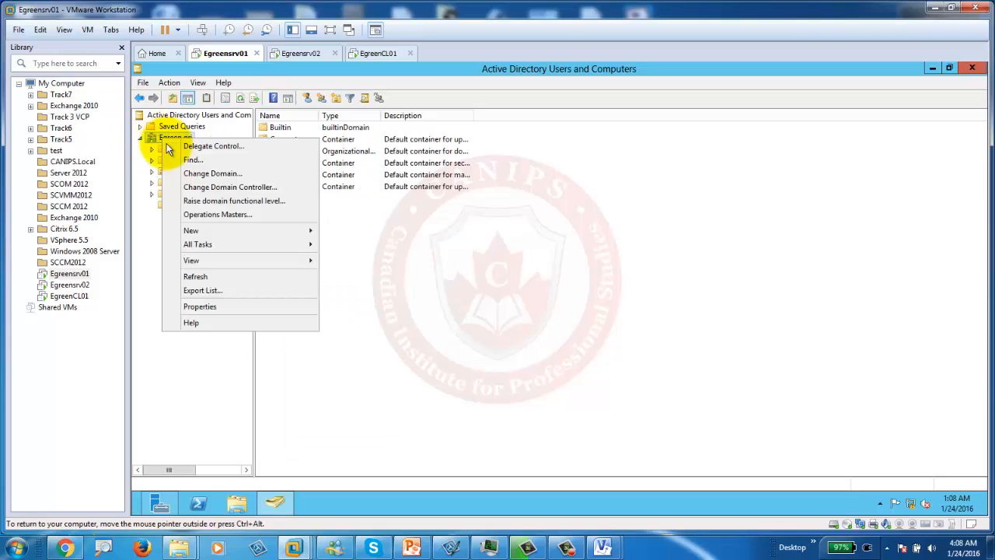
pyautogui.moveTo(222, 231)
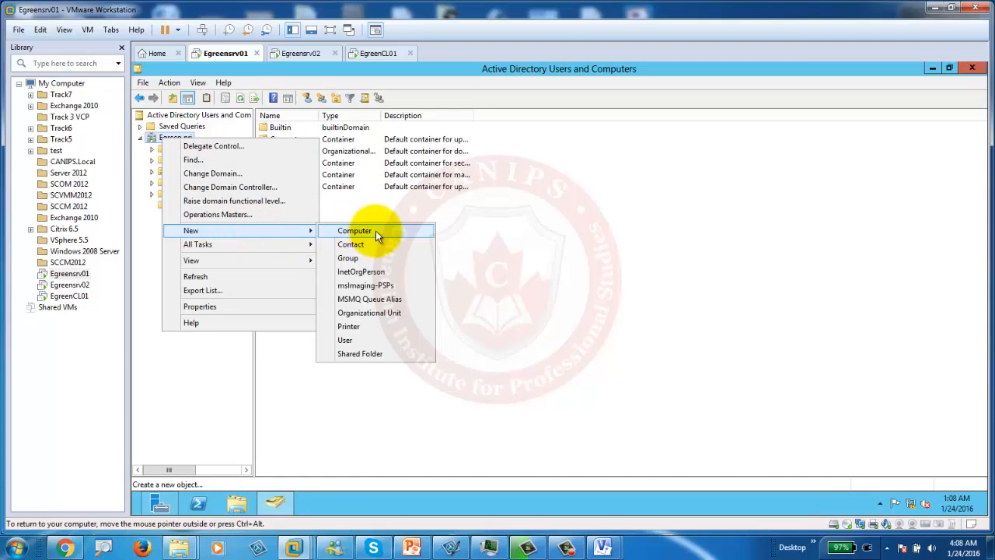
pyautogui.click(380, 314)
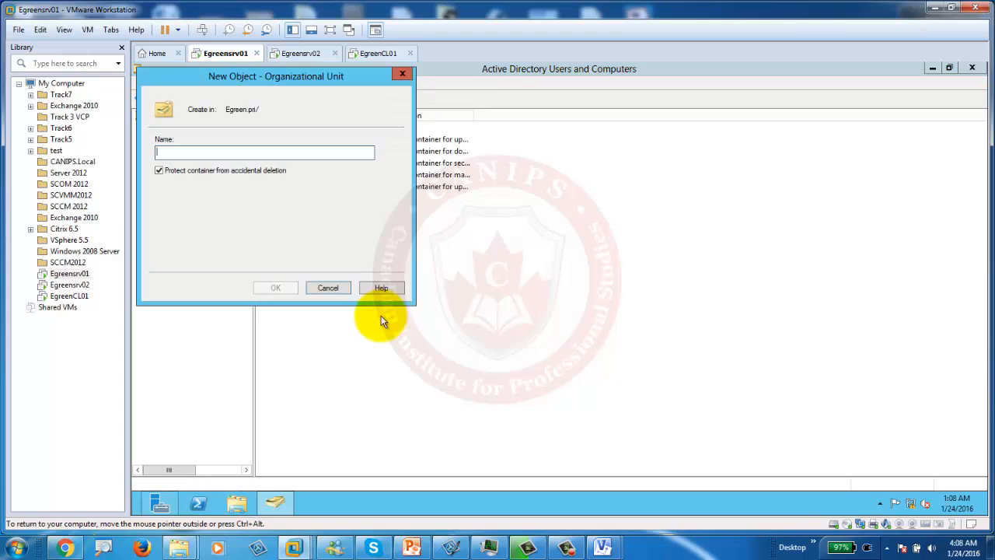
pyautogui.write('Toronto')
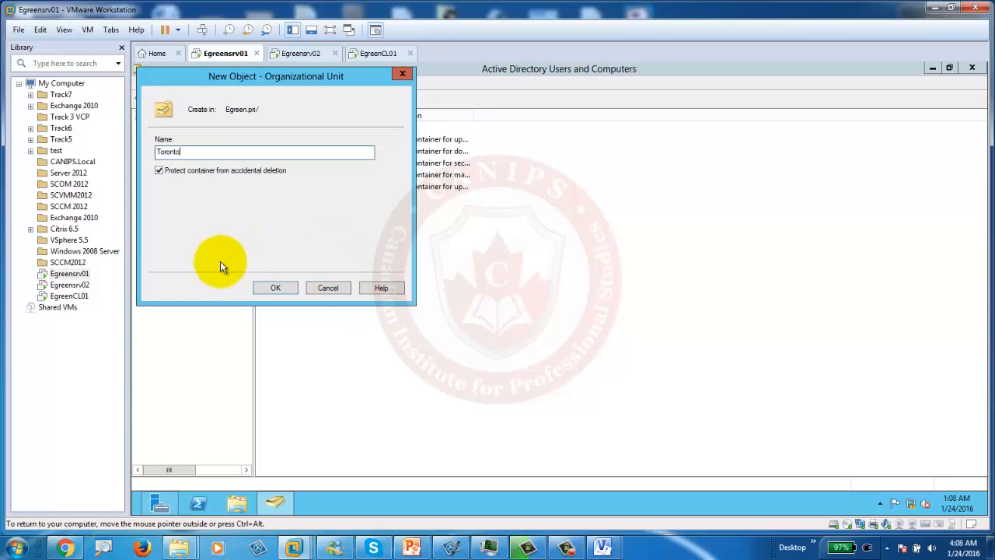
pyautogui.click(287, 289)
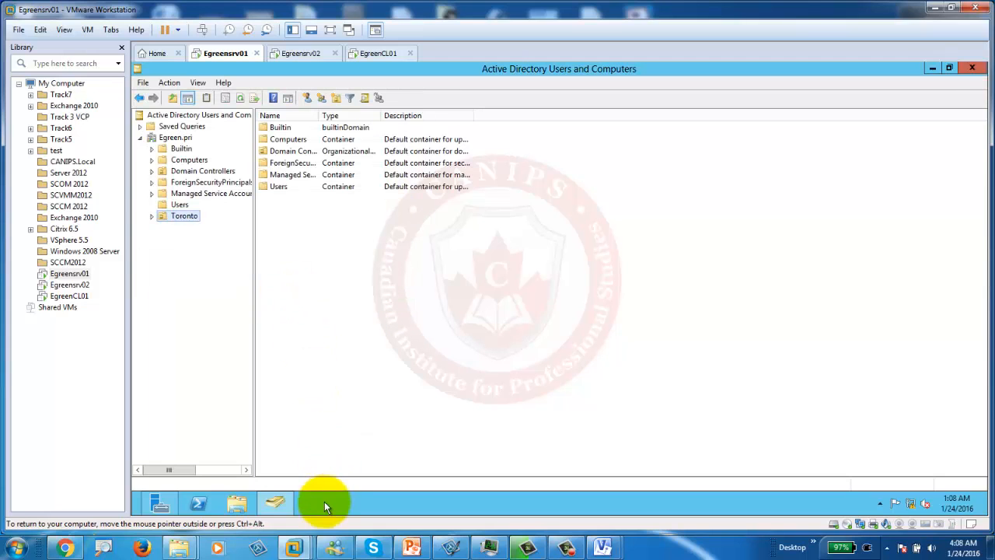
# Step: Check the slide's OU plan for Managers as the next OU, then return to the Toronto OU
pyautogui.click(413, 548)
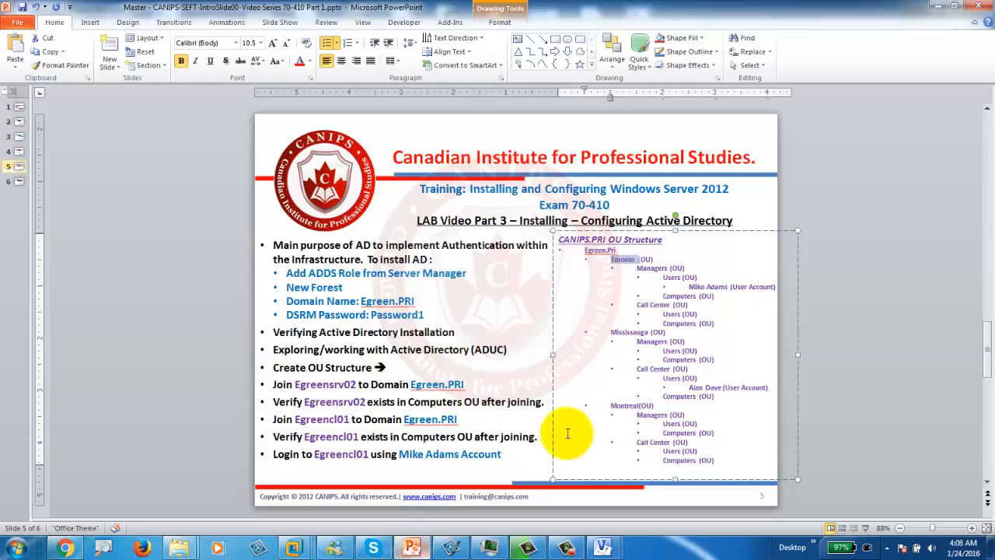
pyautogui.click(650, 272)
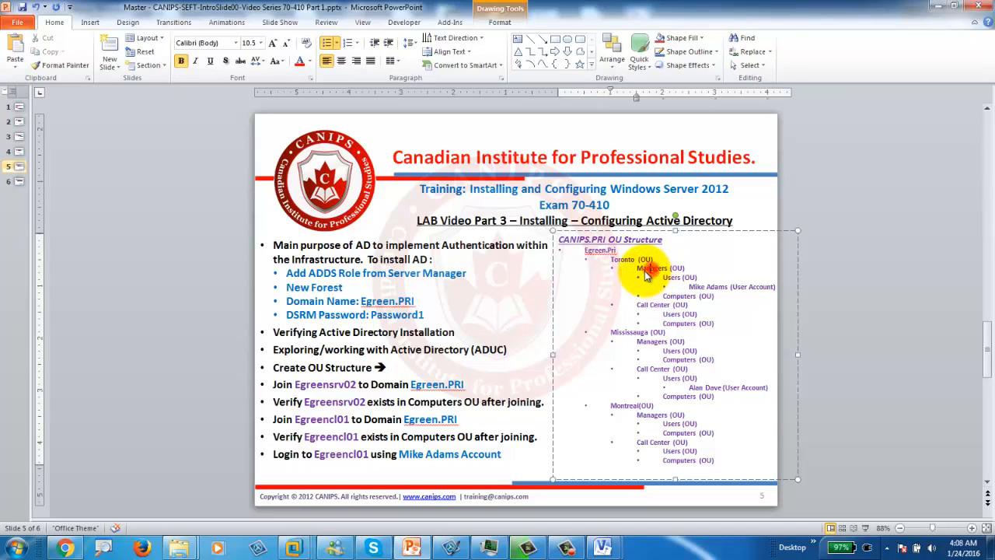
pyautogui.doubleClick(649, 273)
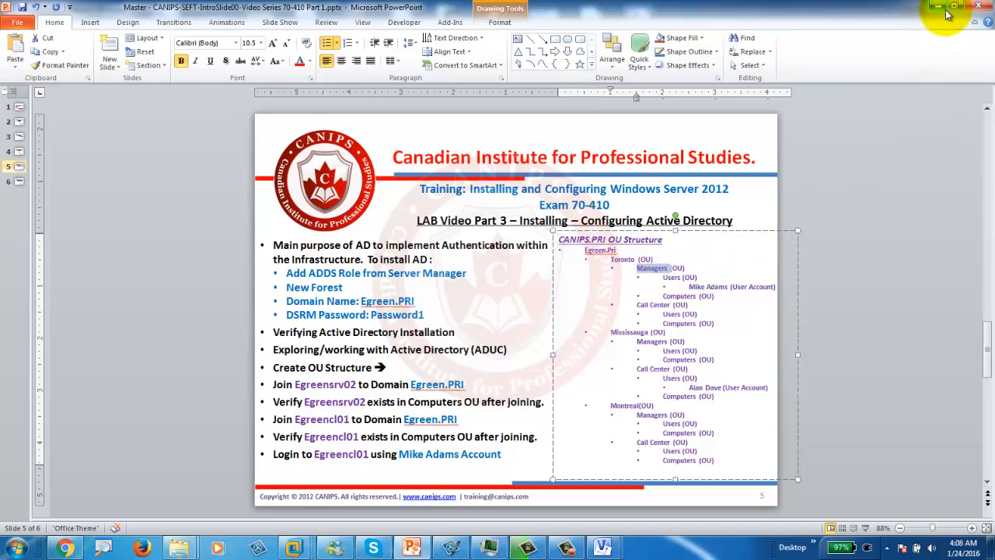
pyautogui.click(941, 7)
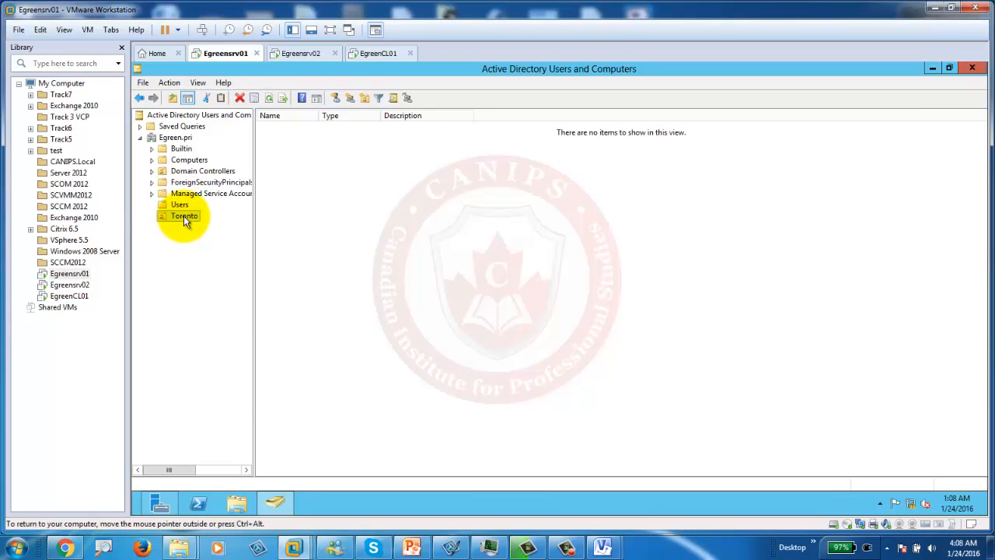
pyautogui.rightClick(184, 217)
# Step: Create a Managers organizational unit inside Toronto under Egreen.pri, then return to the OU plan slide
pyautogui.click(168, 138)
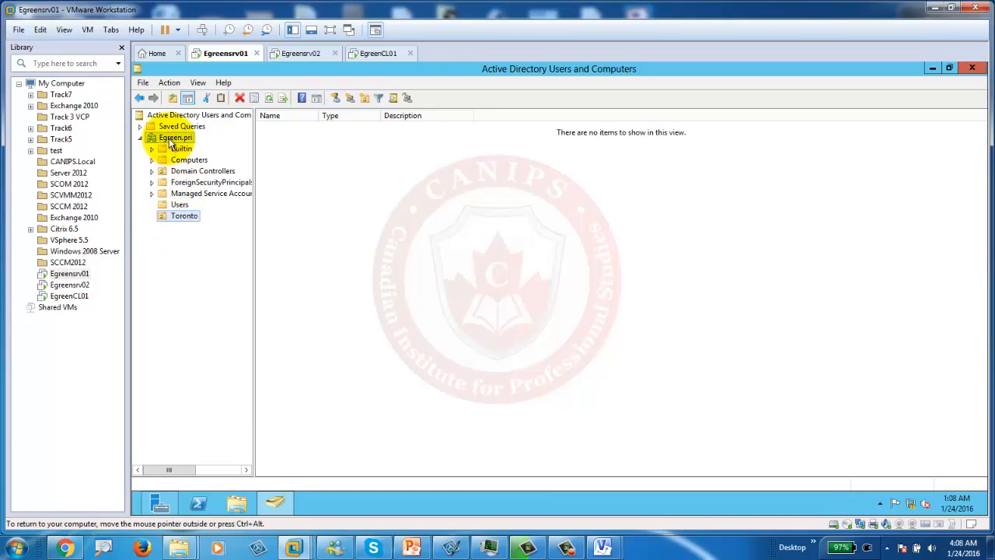
pyautogui.rightClick(168, 138)
pyautogui.click(161, 213)
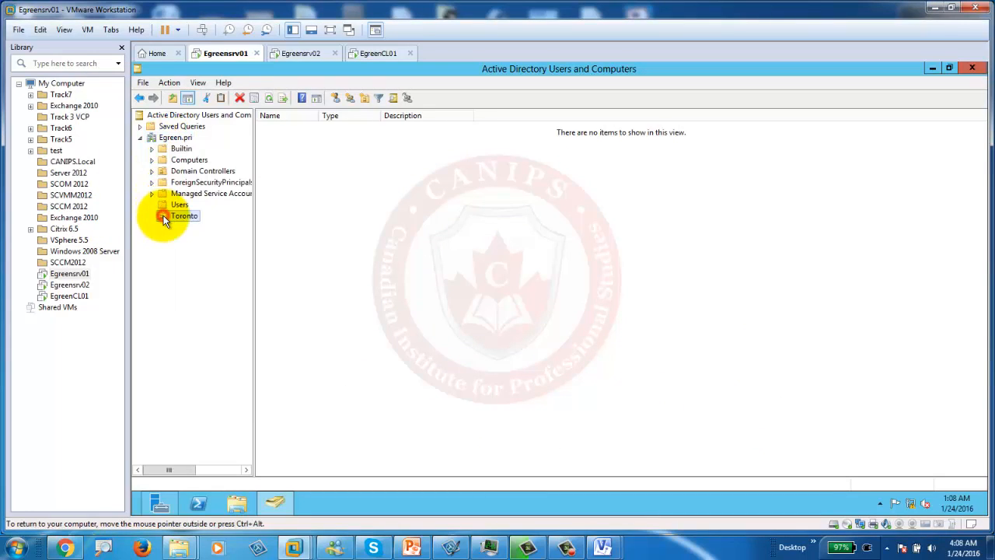
pyautogui.rightClick(183, 216)
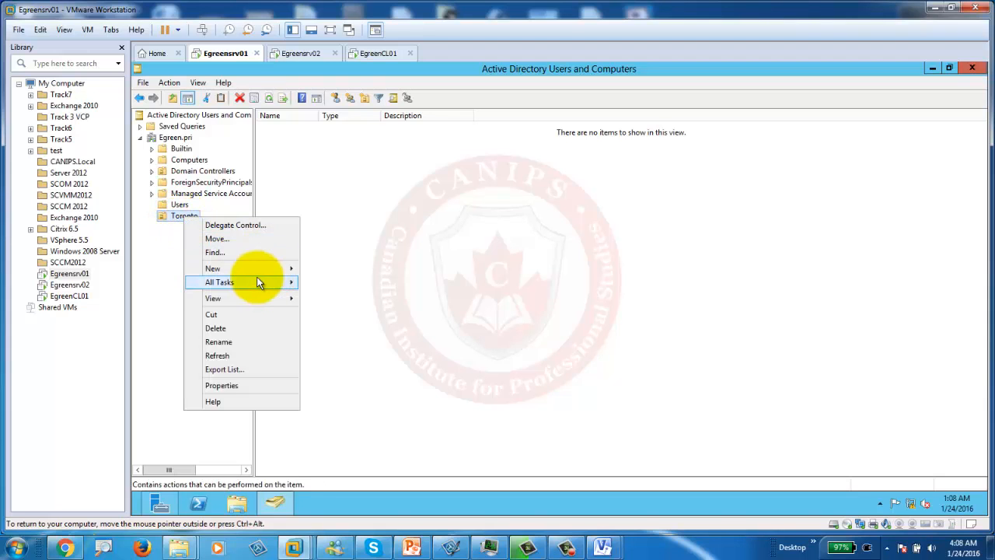
pyautogui.click(286, 268)
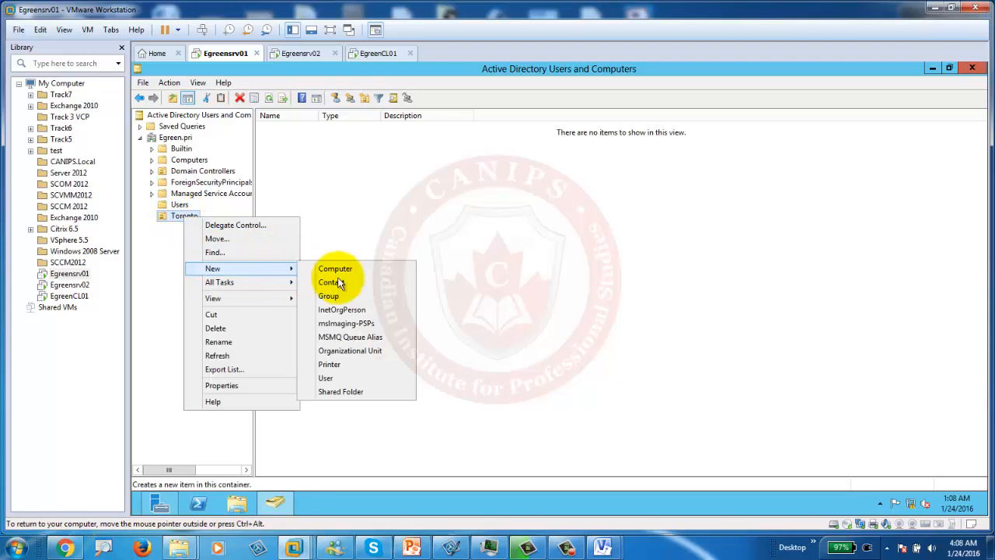
pyautogui.click(356, 349)
pyautogui.write('Managers')
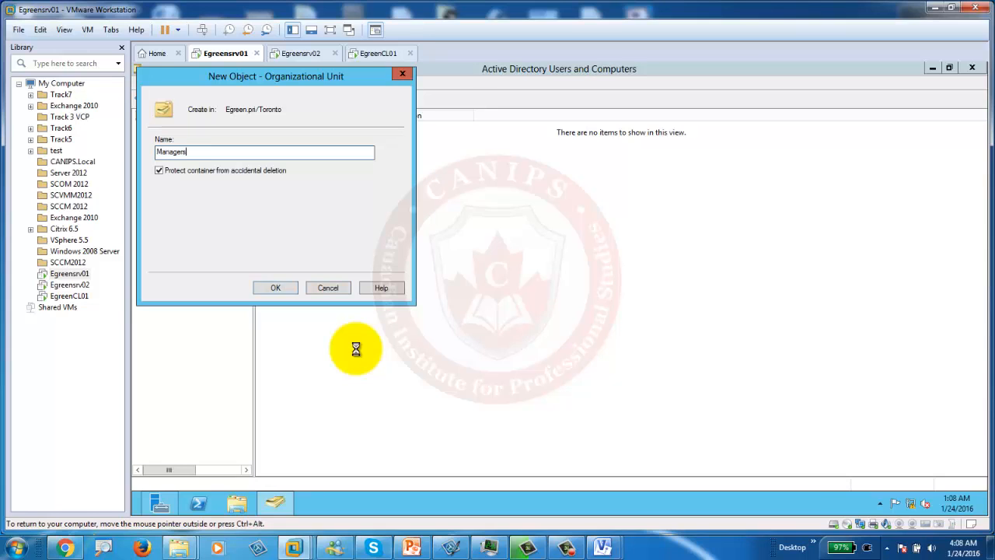
pyautogui.press('Return')
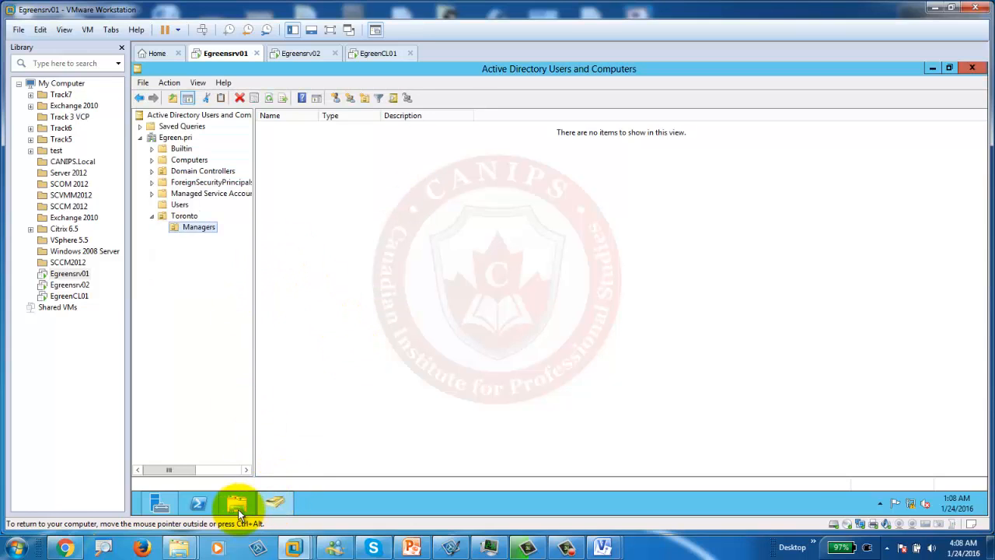
pyautogui.click(411, 548)
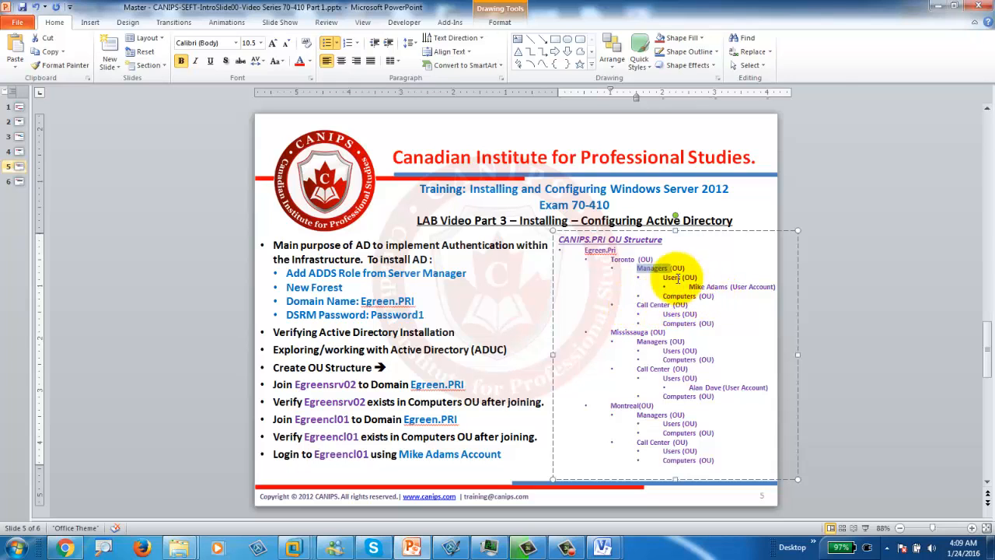
# Step: Minimize the PowerPoint OU Structure slide to bring Active Directory Users and Computers back
pyautogui.click(933, 5)
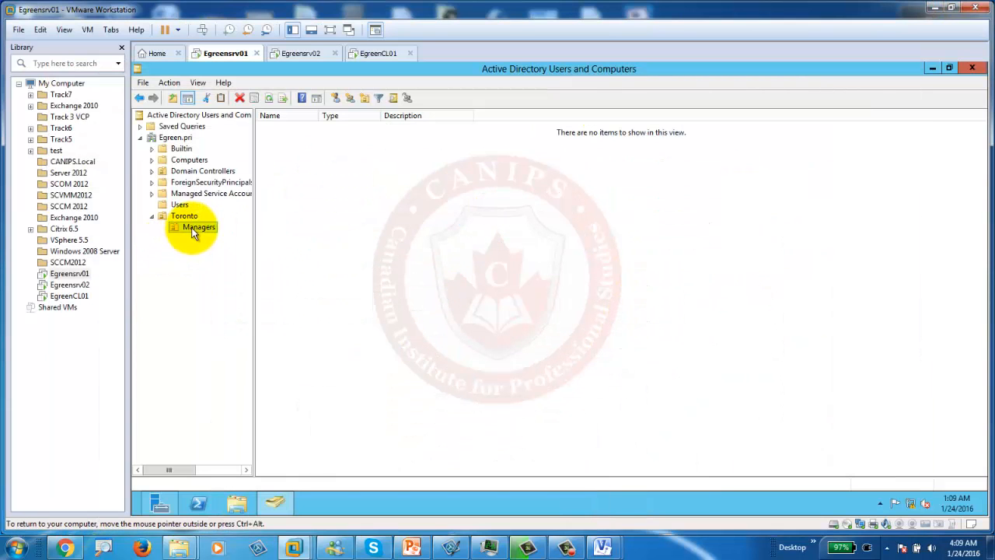
# Step: Create a Users OU inside the Toronto Managers OU
pyautogui.rightClick(194, 227)
pyautogui.moveTo(242, 279)
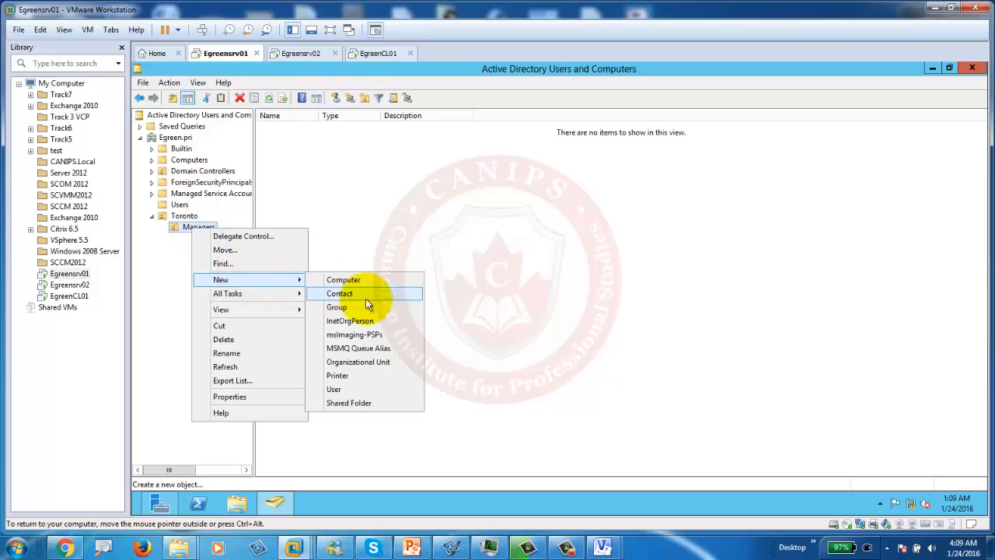
pyautogui.click(361, 362)
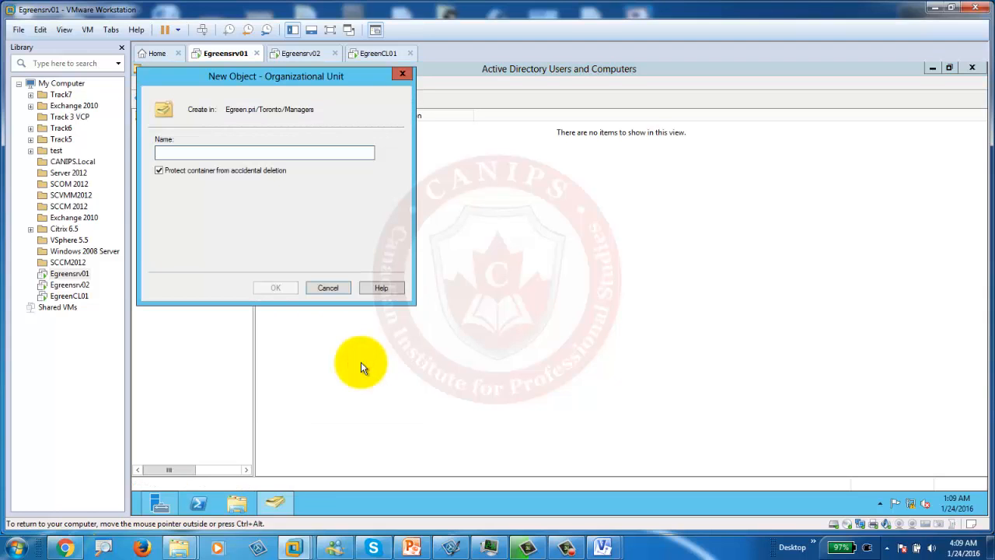
pyautogui.write('Users')
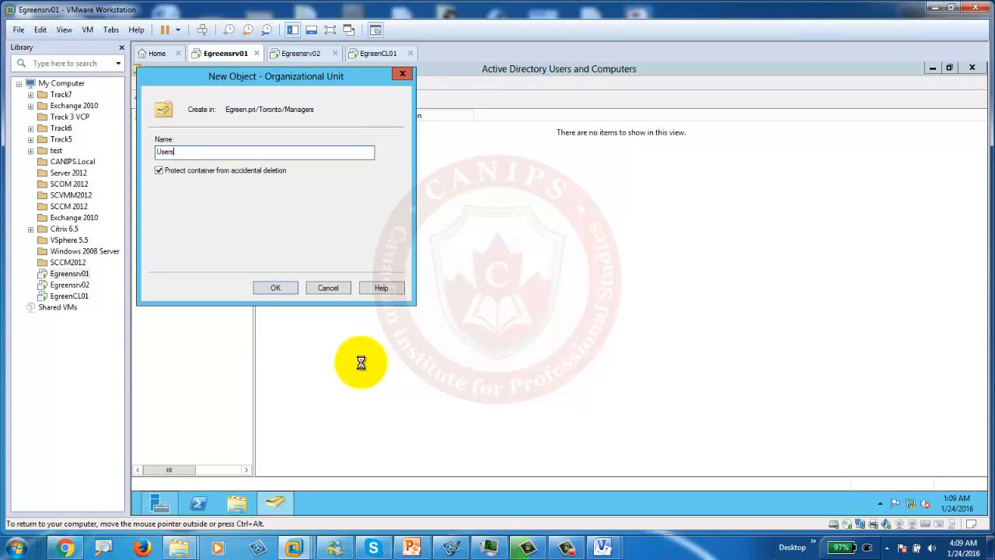
pyautogui.press('Return')
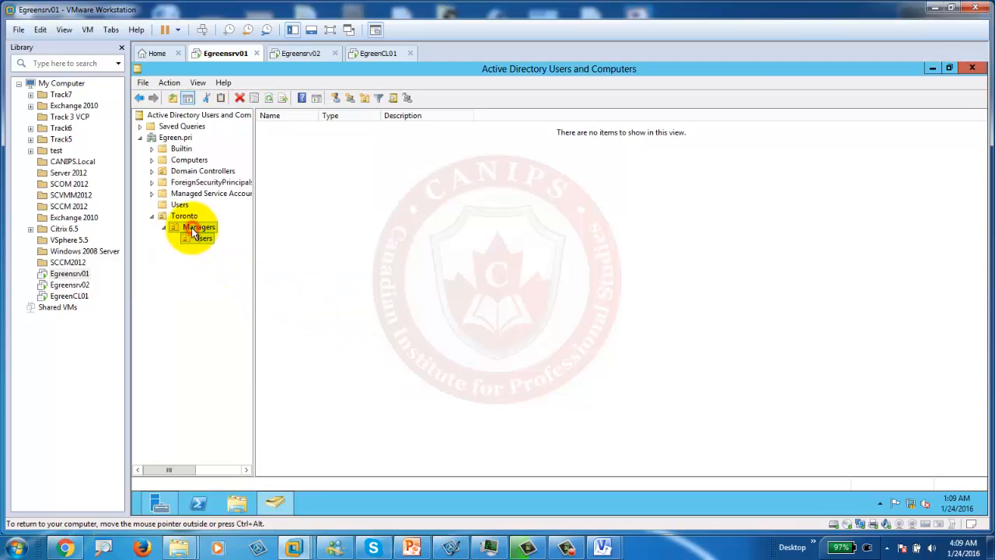
pyautogui.click(192, 231)
# Step: Cancel a mistakenly started new computer object under Managers
pyautogui.rightClick(195, 225)
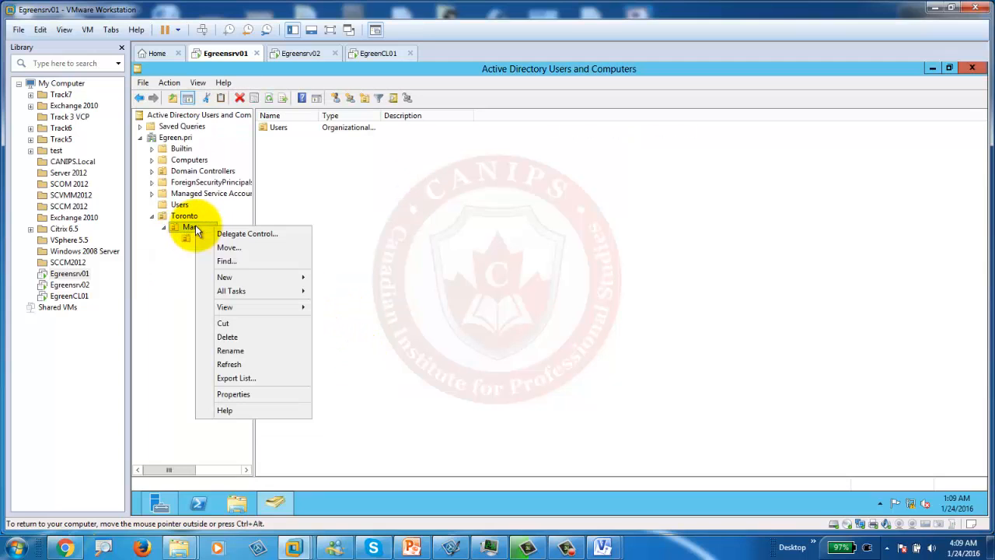
pyautogui.moveTo(266, 278)
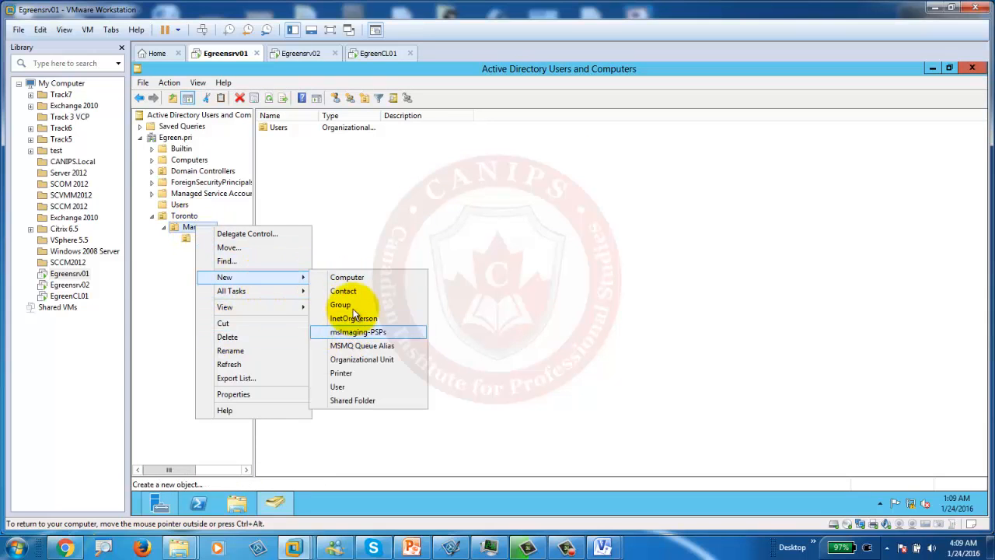
pyautogui.click(356, 277)
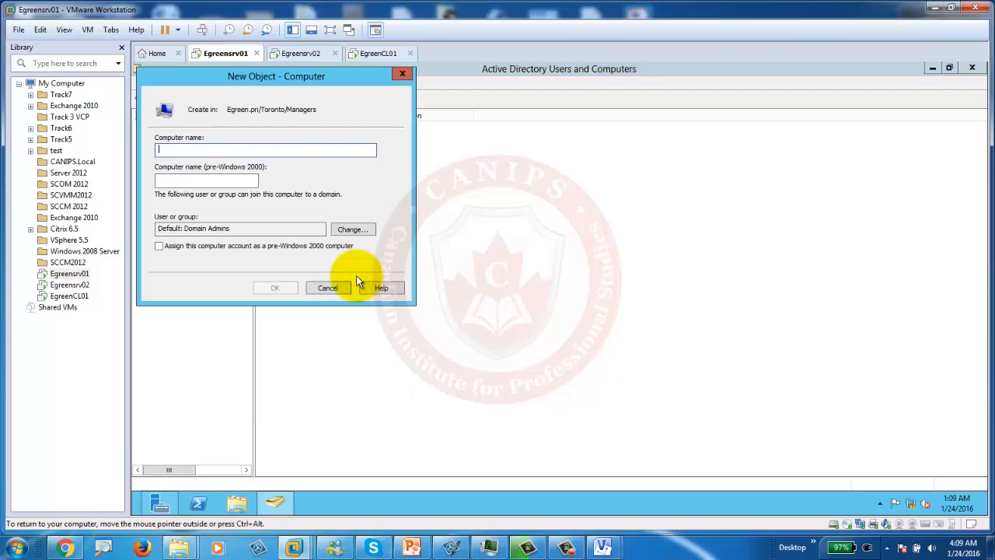
pyautogui.write('Com')
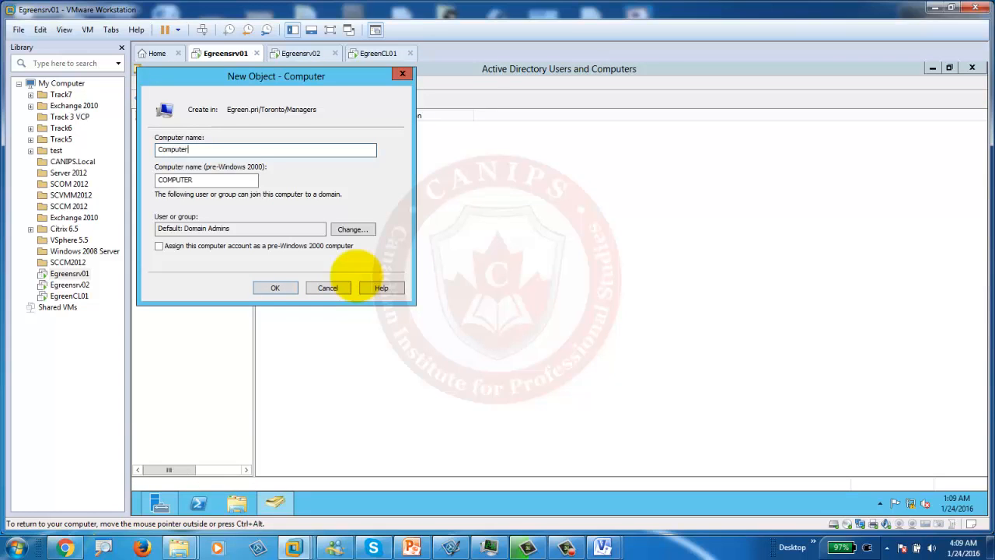
pyautogui.write('puter')
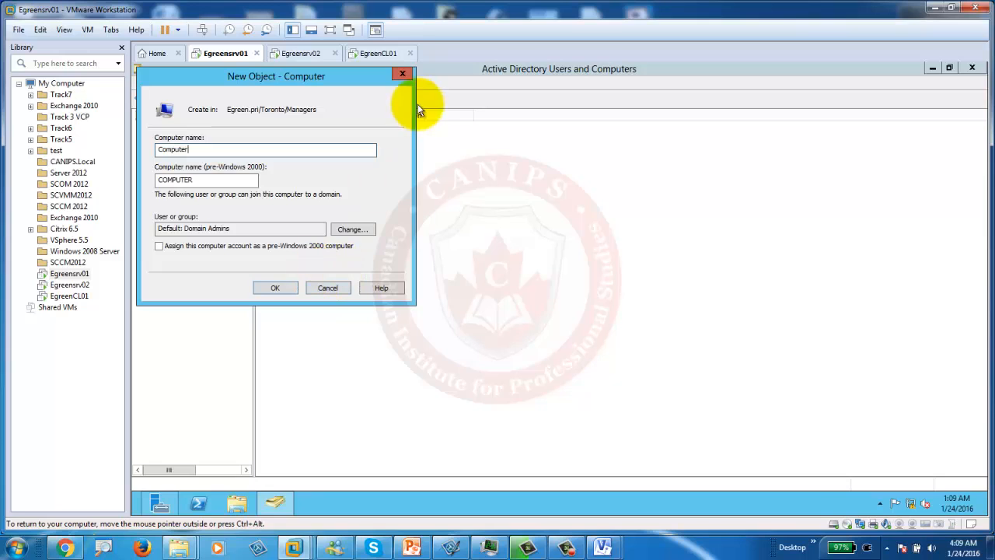
pyautogui.click(402, 74)
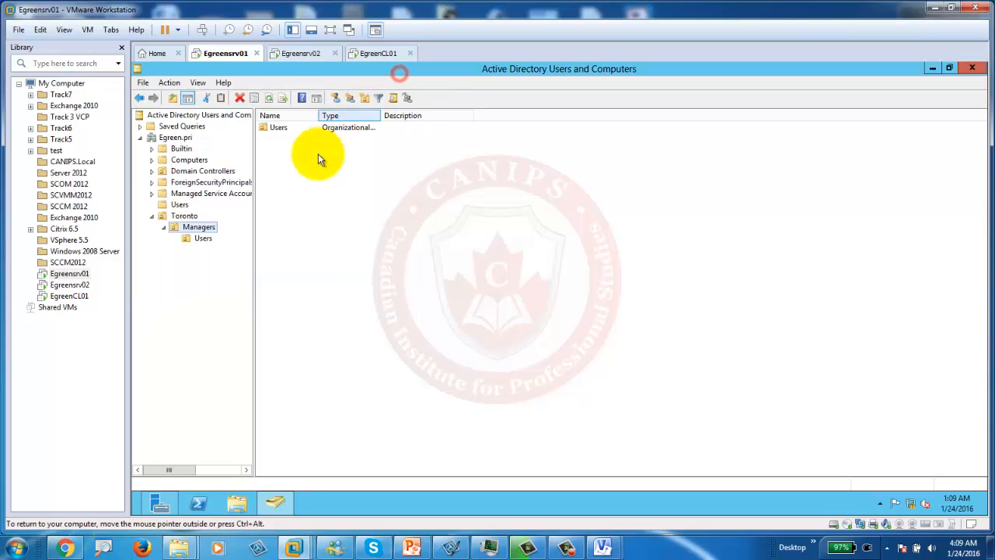
# Step: Create a Computers OU under Managers, then bring the PowerPoint OU slide forward
pyautogui.rightClick(196, 231)
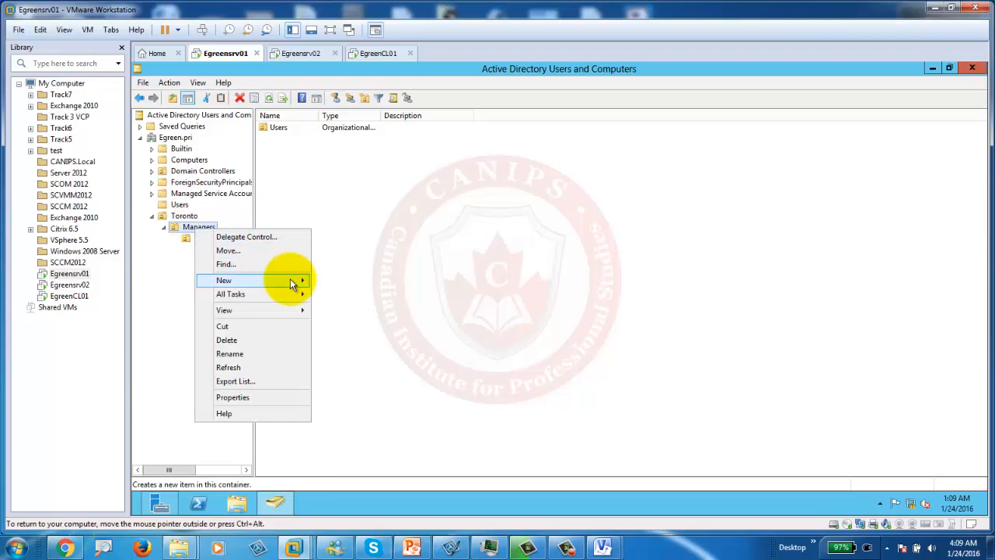
pyautogui.moveTo(290, 280)
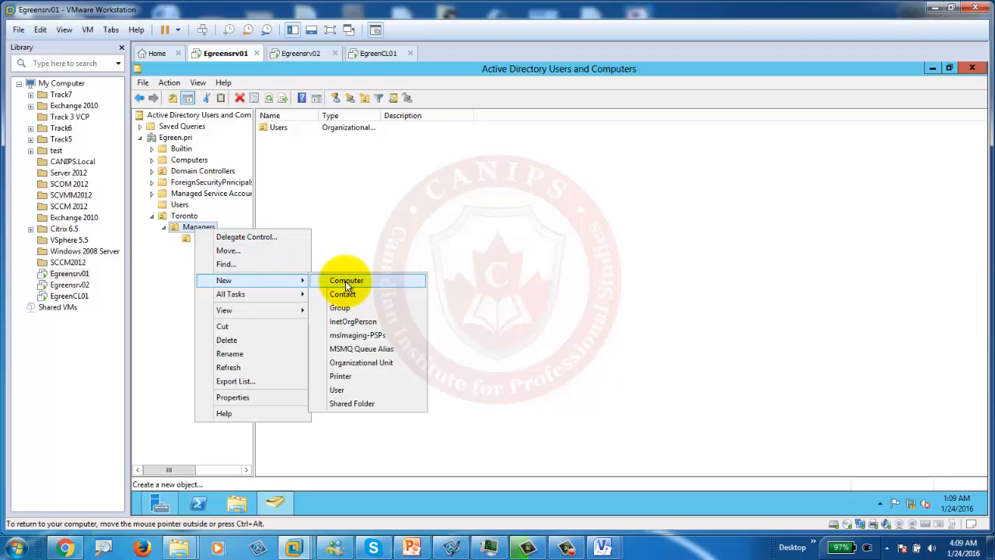
pyautogui.click(364, 362)
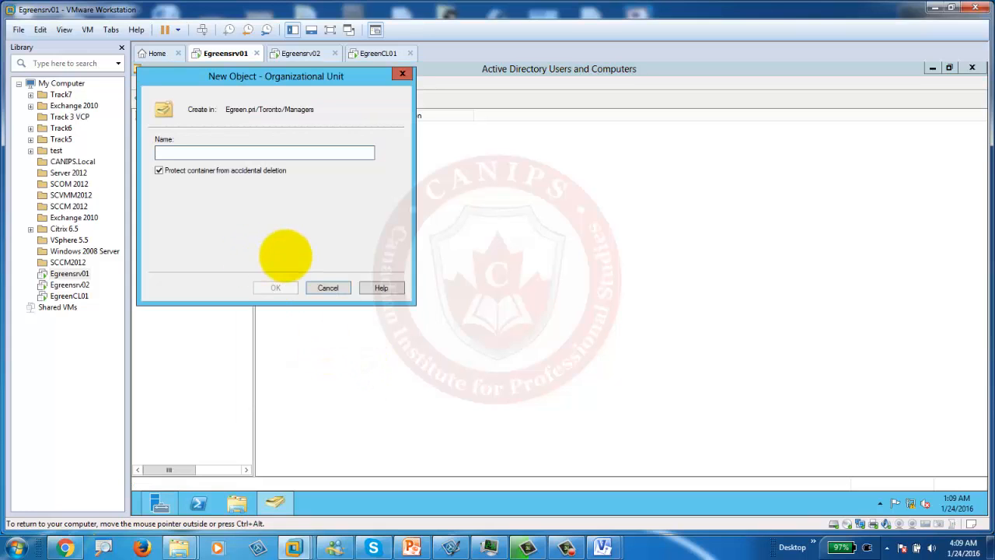
pyautogui.write('Compu')
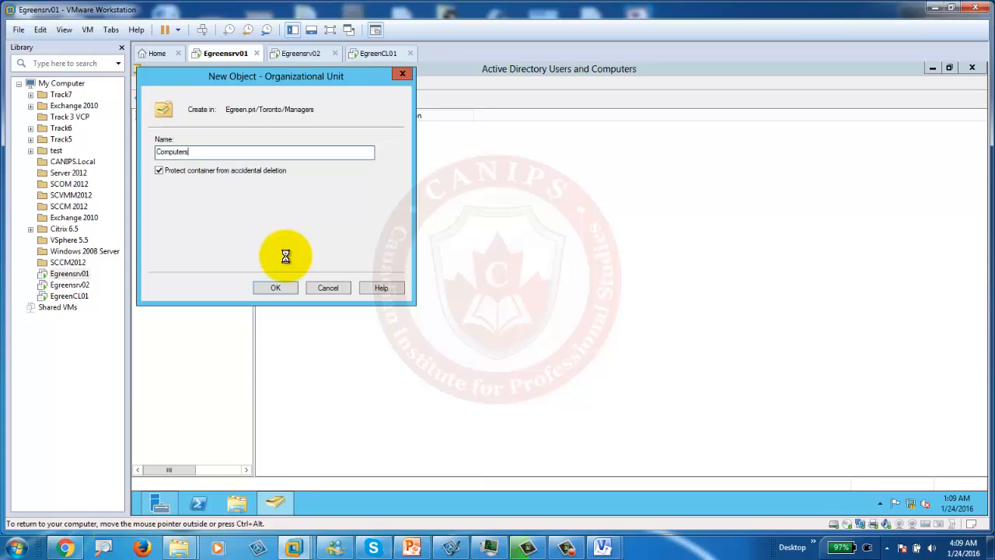
pyautogui.write('ters')
pyautogui.press('Return')
pyautogui.click(225, 252)
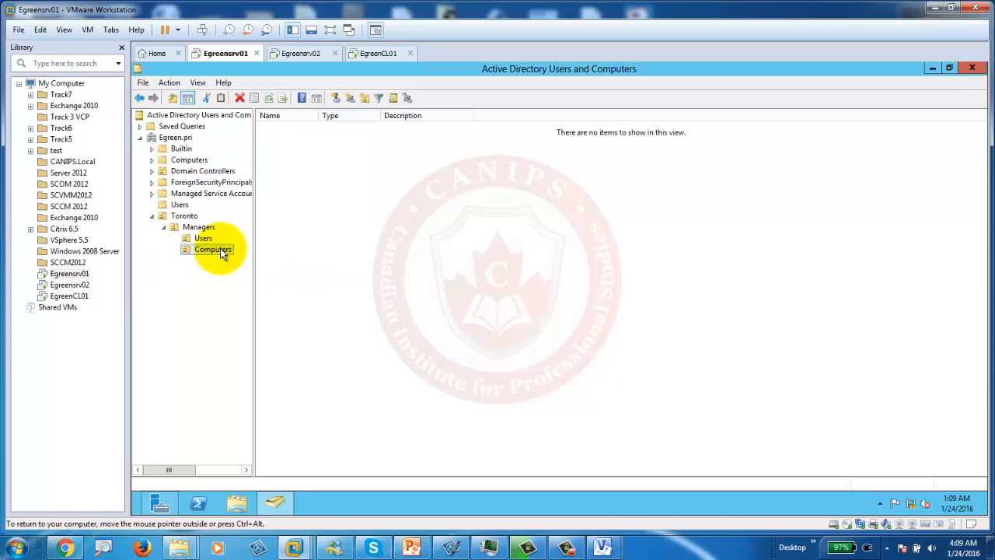
pyautogui.click(411, 547)
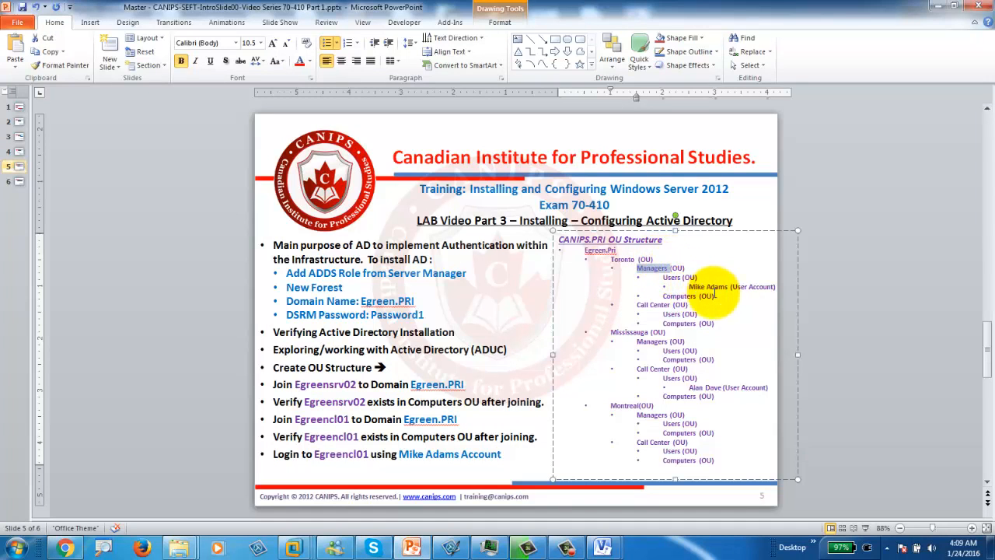
# Step: Minimize PowerPoint so Active Directory Users and Computers shows again
pyautogui.click(937, 7)
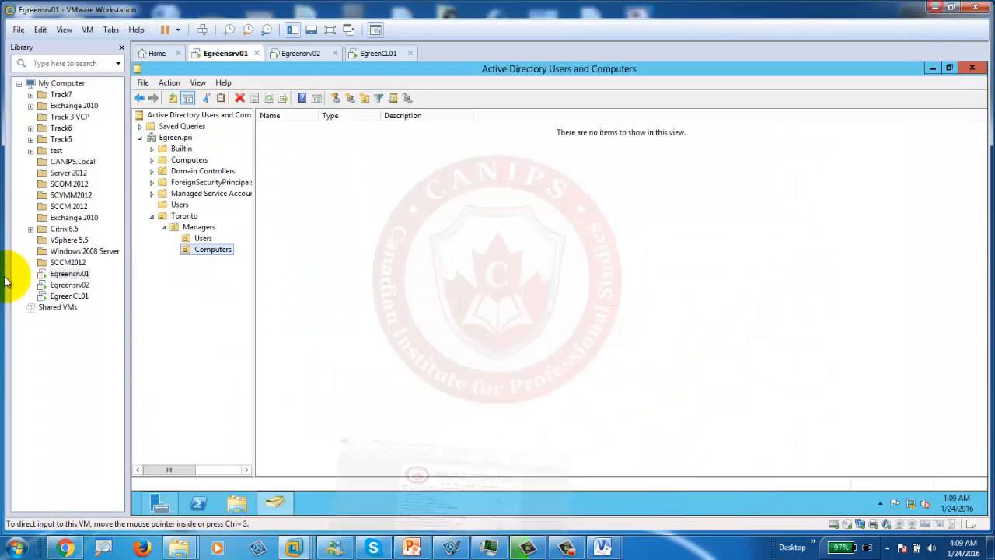
# Step: Start a new user account in the Users OU under Toronto's Managers
pyautogui.click(203, 238)
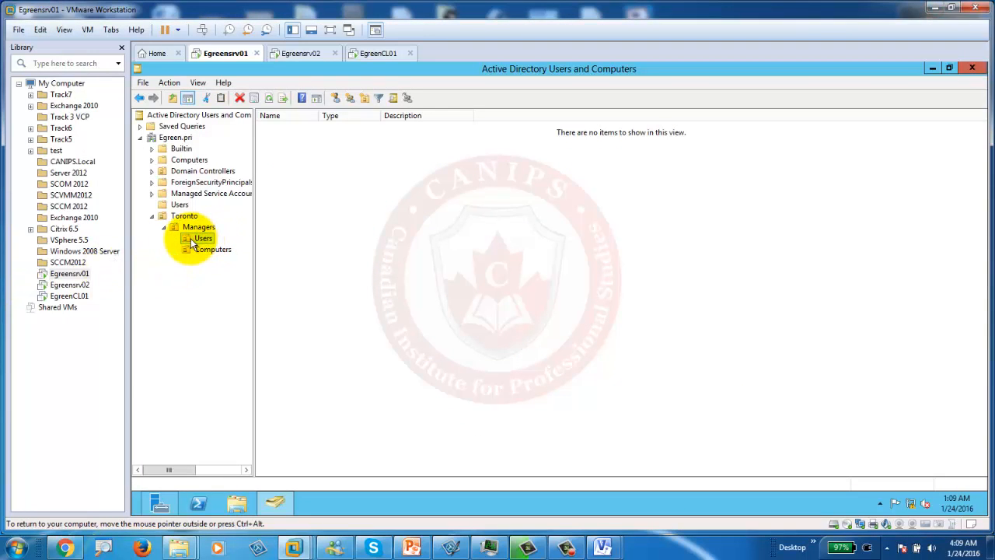
pyautogui.rightClick(194, 240)
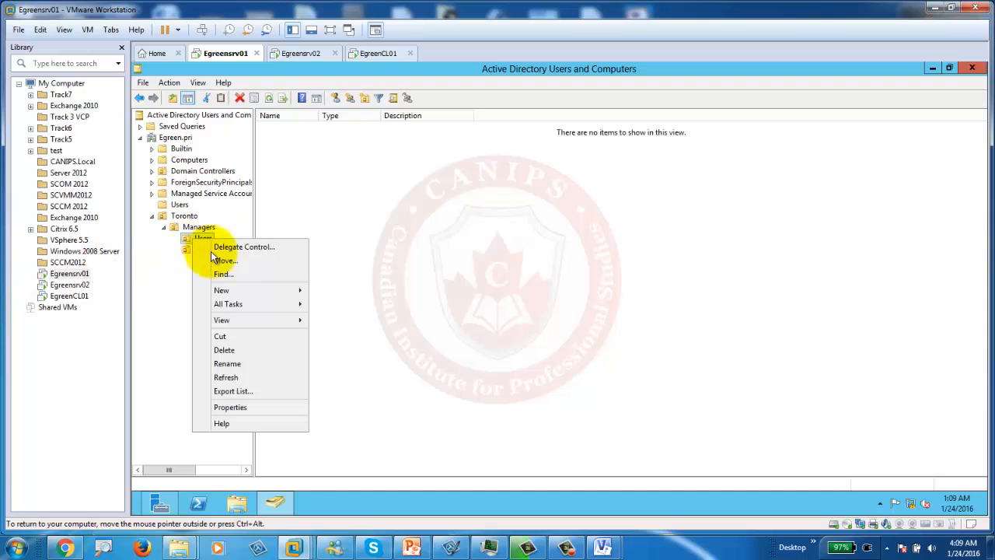
pyautogui.moveTo(267, 290)
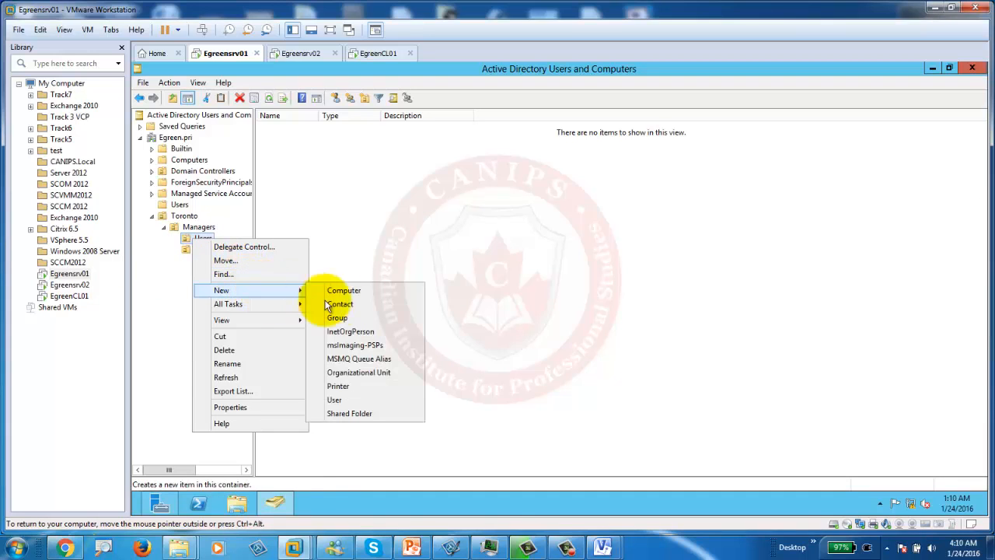
pyautogui.click(336, 399)
pyautogui.moveTo(304, 77); pyautogui.dragTo(526, 123)
# Step: Fill in the user's first name, last name and logon name
pyautogui.click(463, 189)
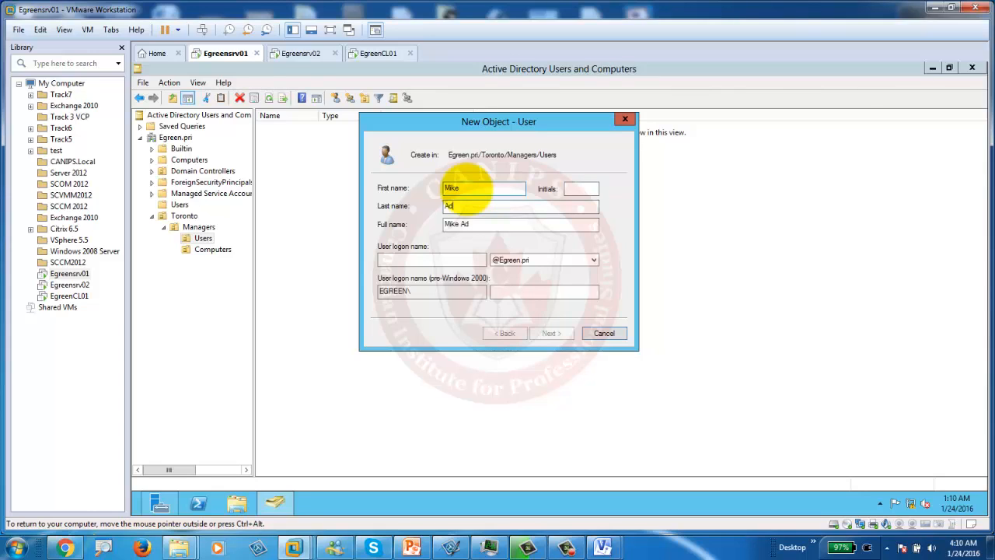
pyautogui.press('Tab')
pyautogui.press('Tab')
pyautogui.write('M')
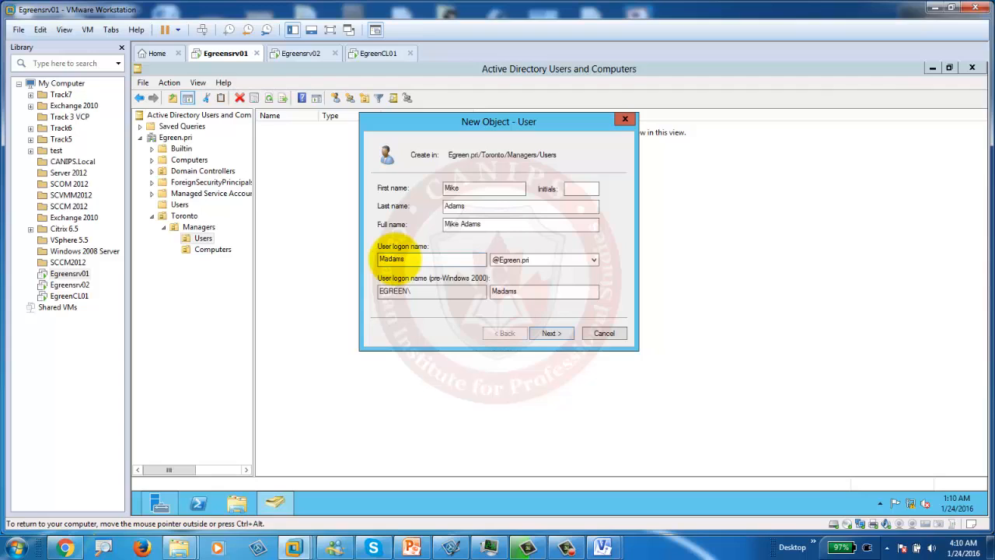
pyautogui.click(410, 260)
pyautogui.moveTo(411, 260); pyautogui.dragTo(379, 262)
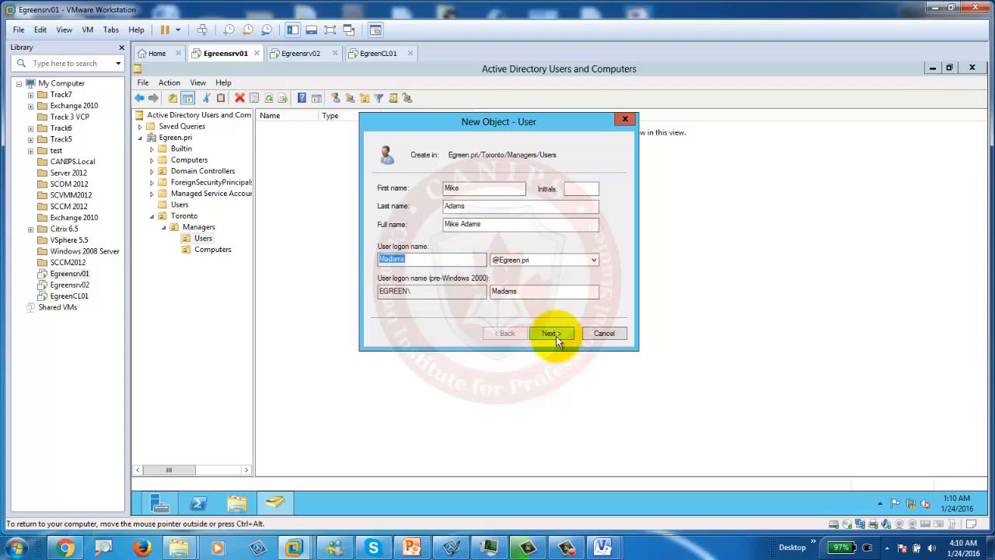
pyautogui.click(554, 334)
# Step: Enter the account password and turn off 'must change password at next logon'
pyautogui.click(487, 187)
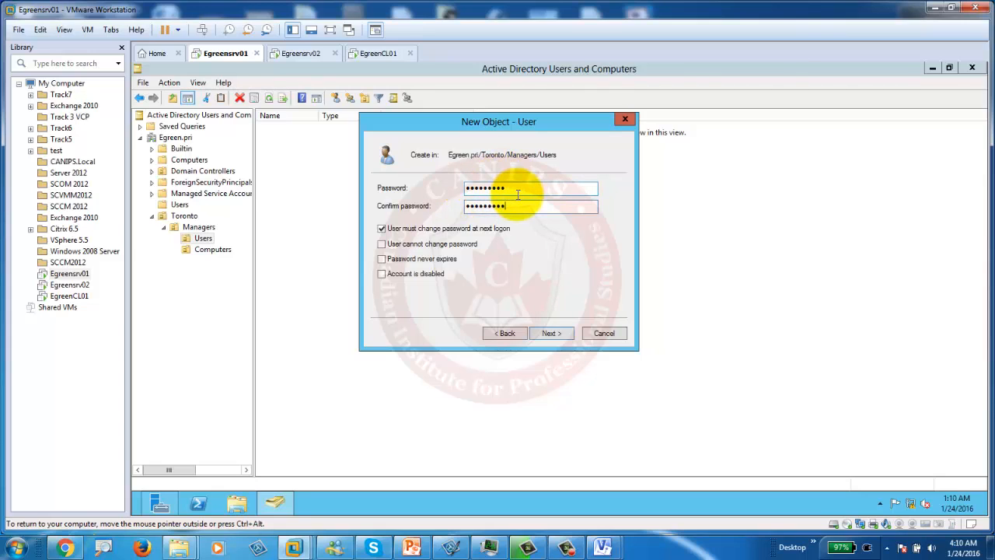
pyautogui.click(382, 230)
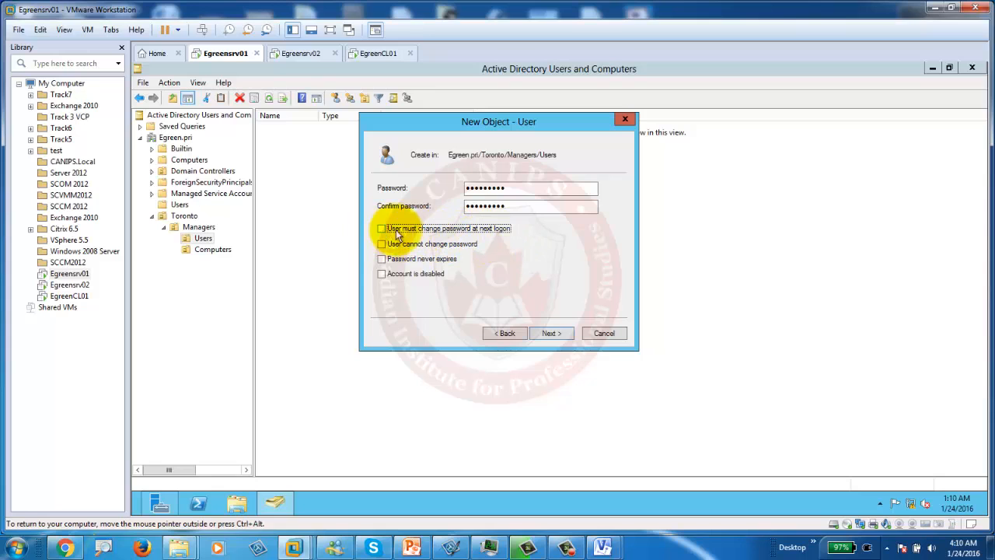
pyautogui.click(551, 333)
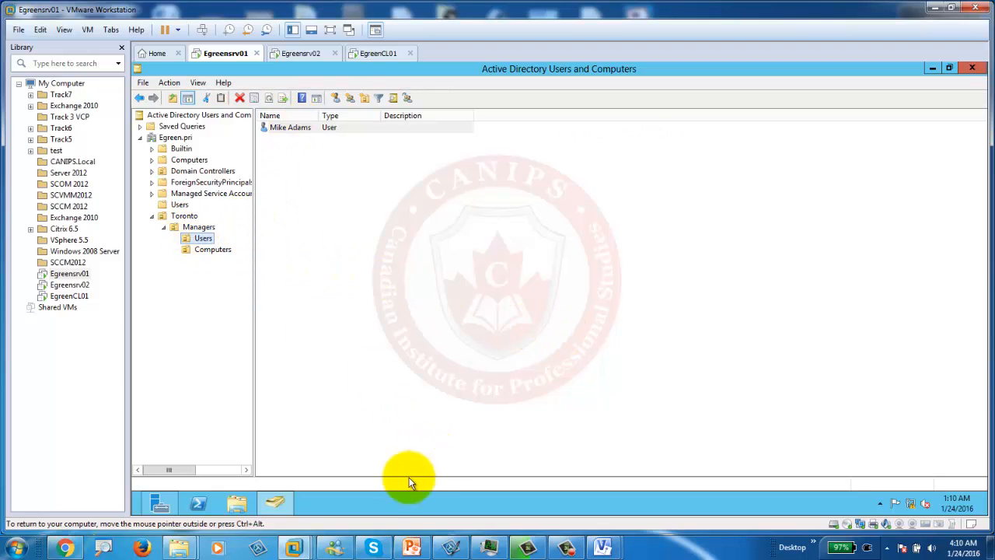
# Step: Check the Call Center OU on the PowerPoint slide, restore its window, and refocus VMware
pyautogui.click(411, 549)
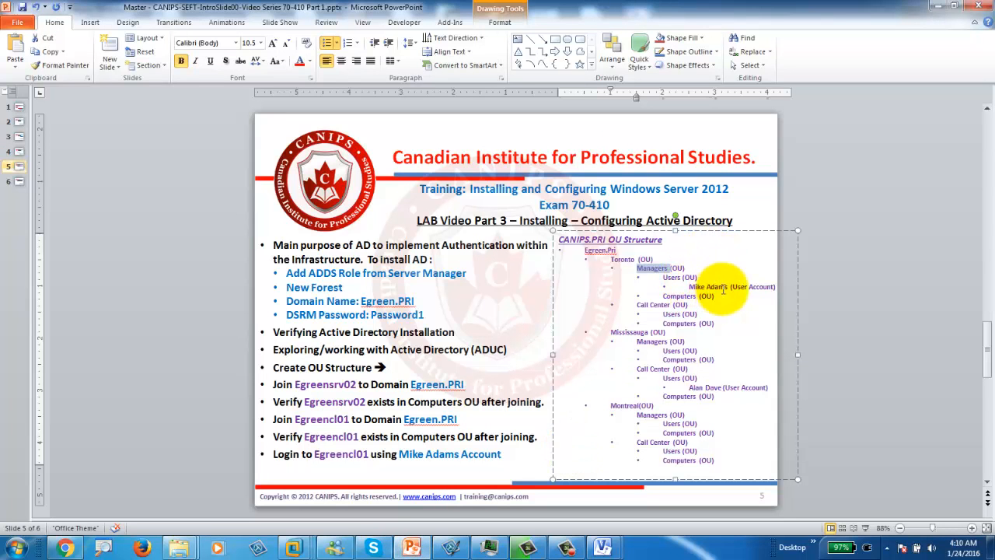
pyautogui.moveTo(636, 306); pyautogui.dragTo(700, 309)
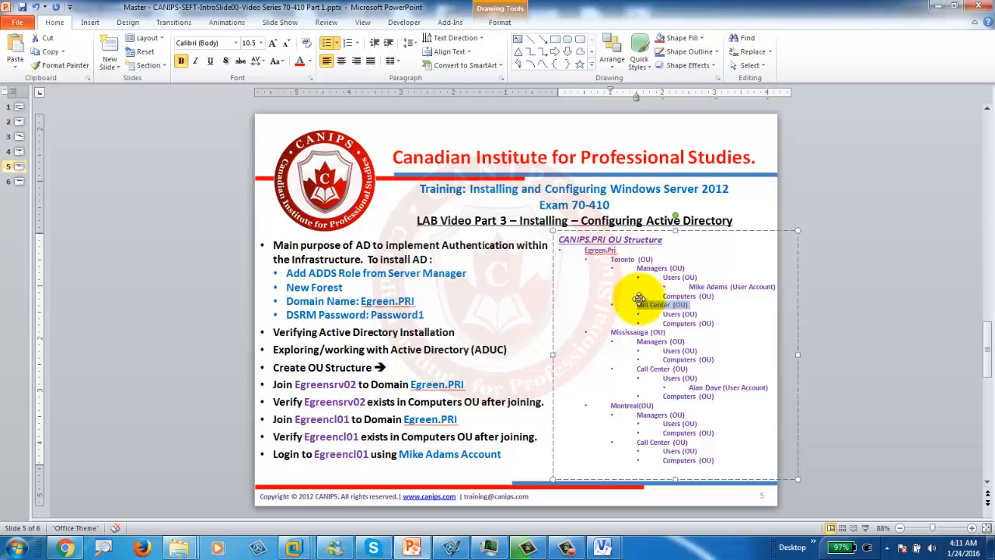
pyautogui.click(950, 7)
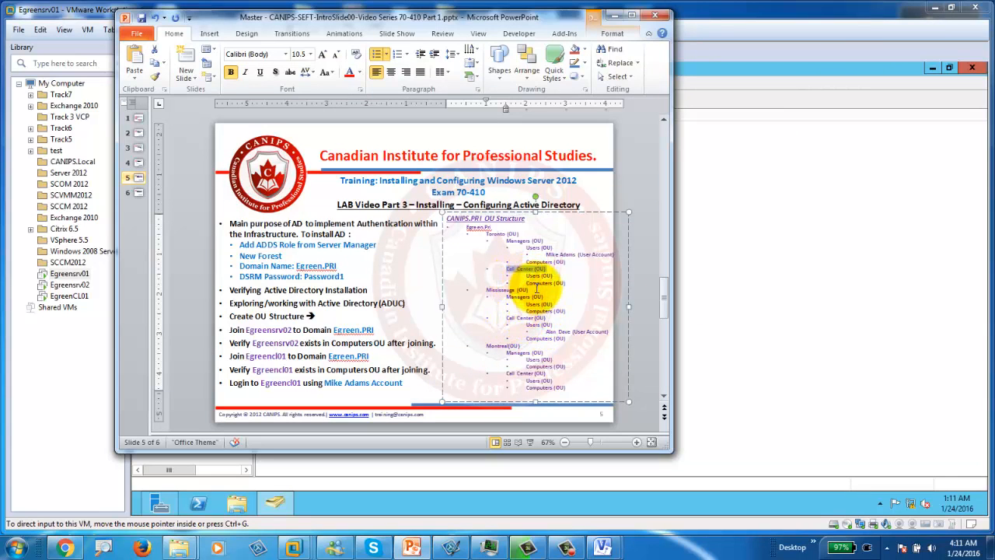
pyautogui.click(710, 241)
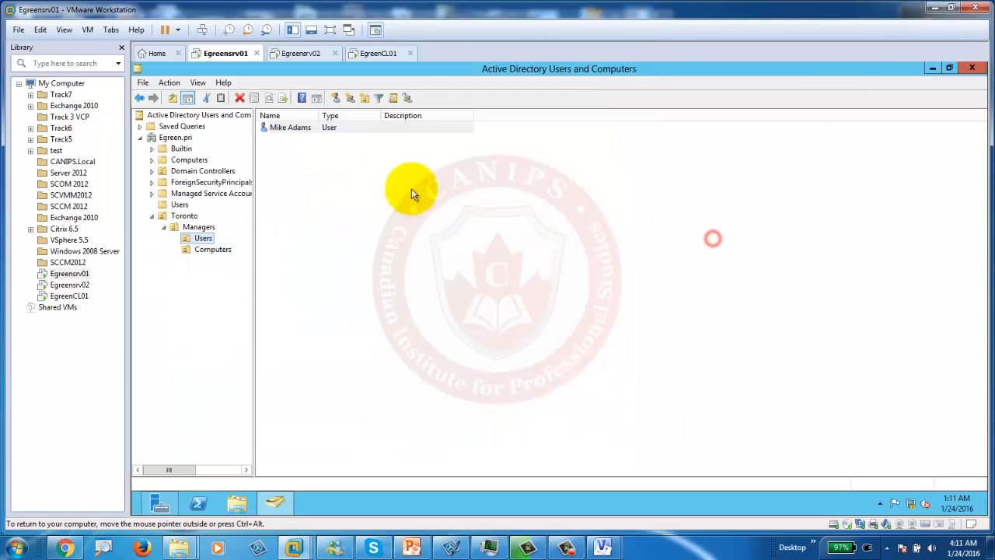
# Step: Create an OU named Call Centers inside the Toronto OU
pyautogui.click(174, 217)
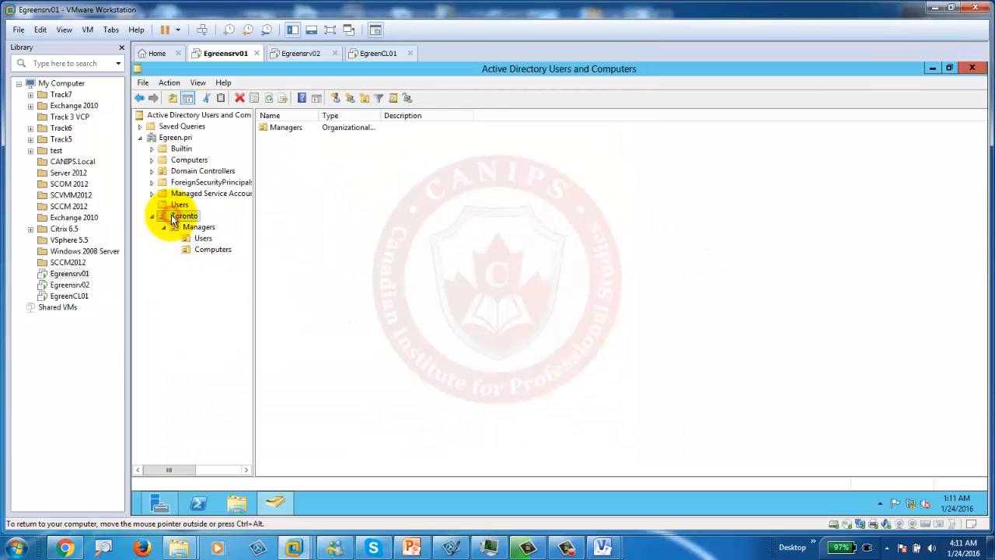
pyautogui.rightClick(174, 219)
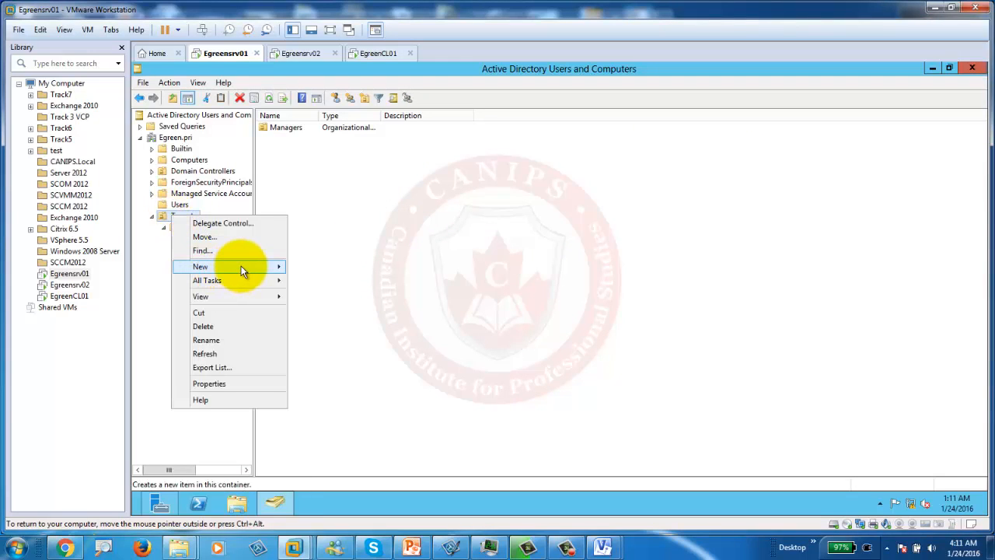
pyautogui.moveTo(241, 266)
pyautogui.click(343, 350)
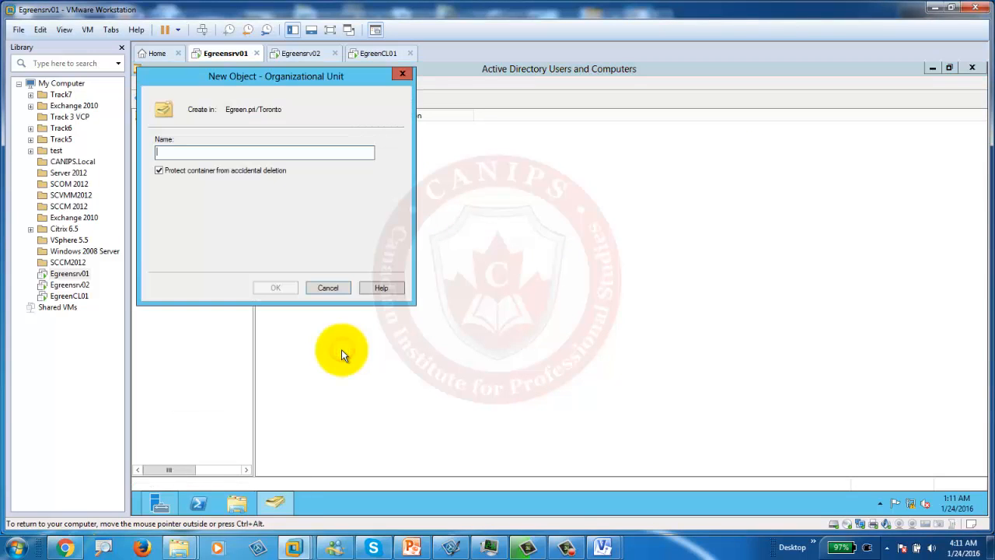
pyautogui.write('Call Centers')
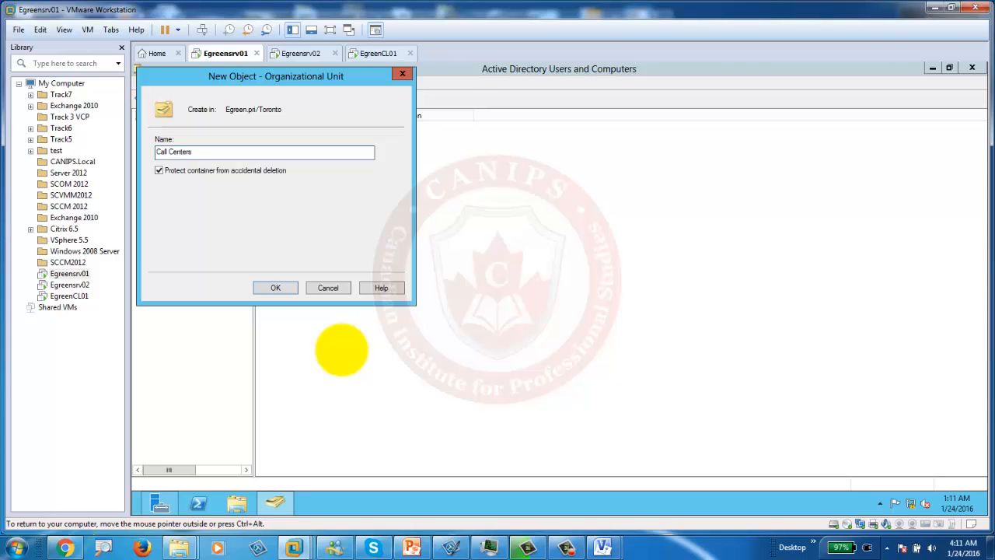
pyautogui.press('Return')
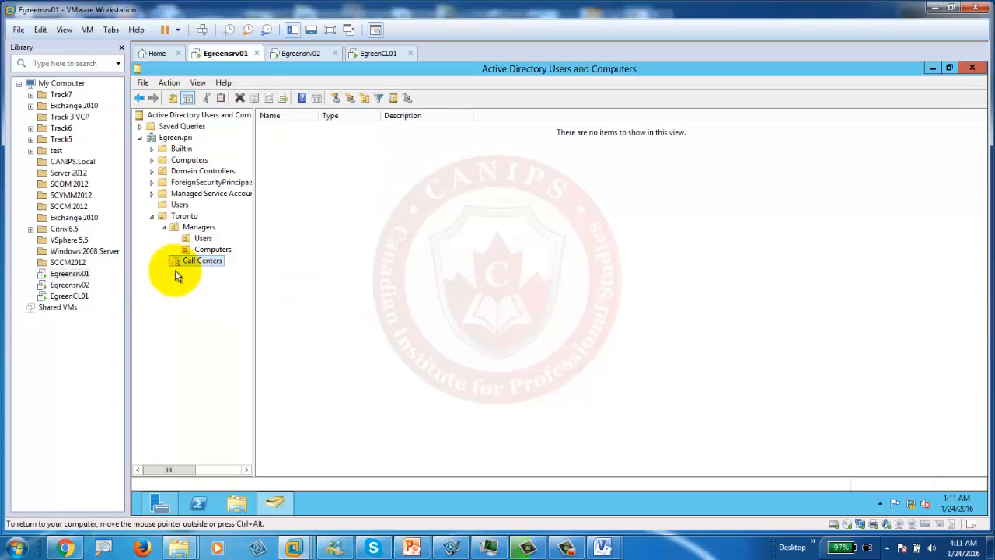
# Step: Add Users and Computers OUs inside the Call Centers OU
pyautogui.rightClick(183, 261)
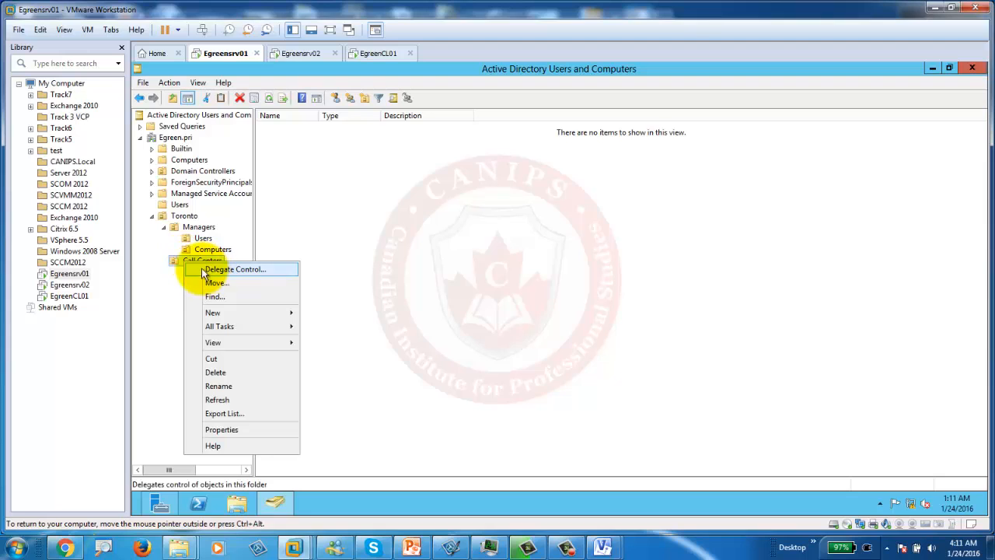
pyautogui.moveTo(266, 312)
pyautogui.click(363, 391)
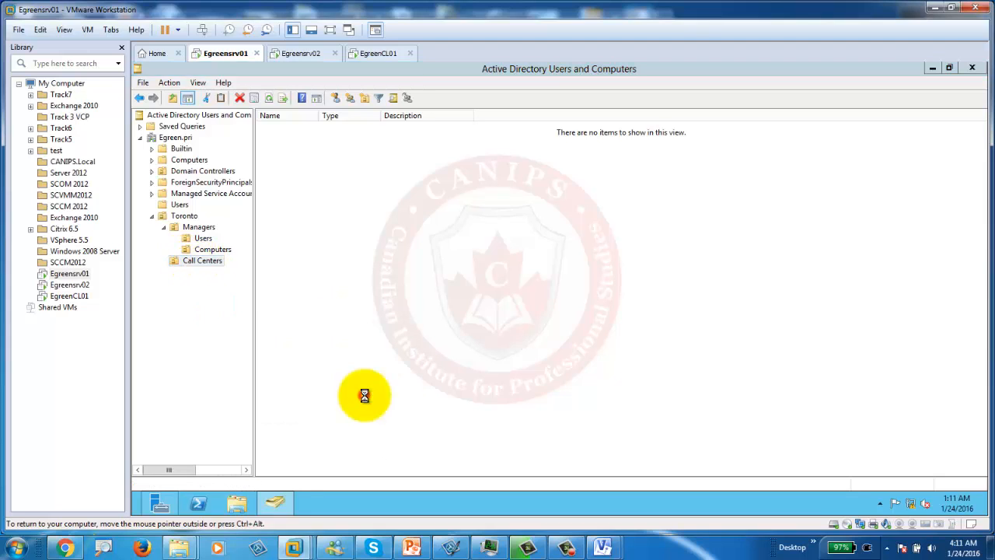
pyautogui.write('Users')
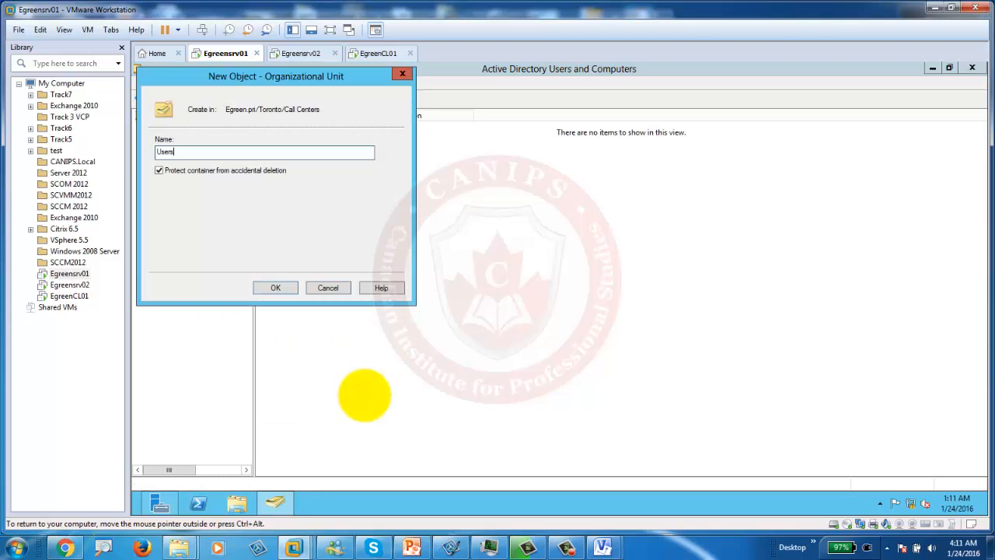
pyautogui.press('Return')
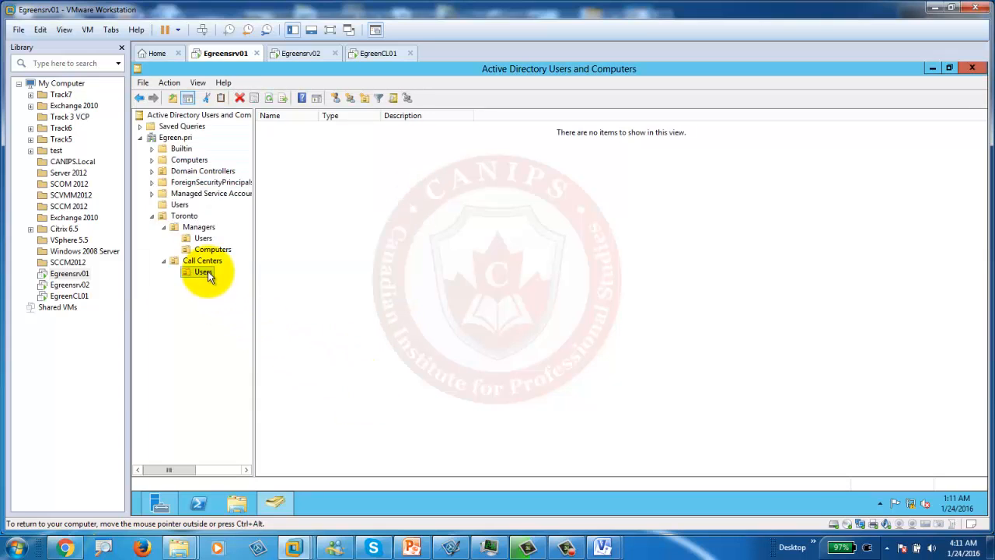
pyautogui.rightClick(206, 264)
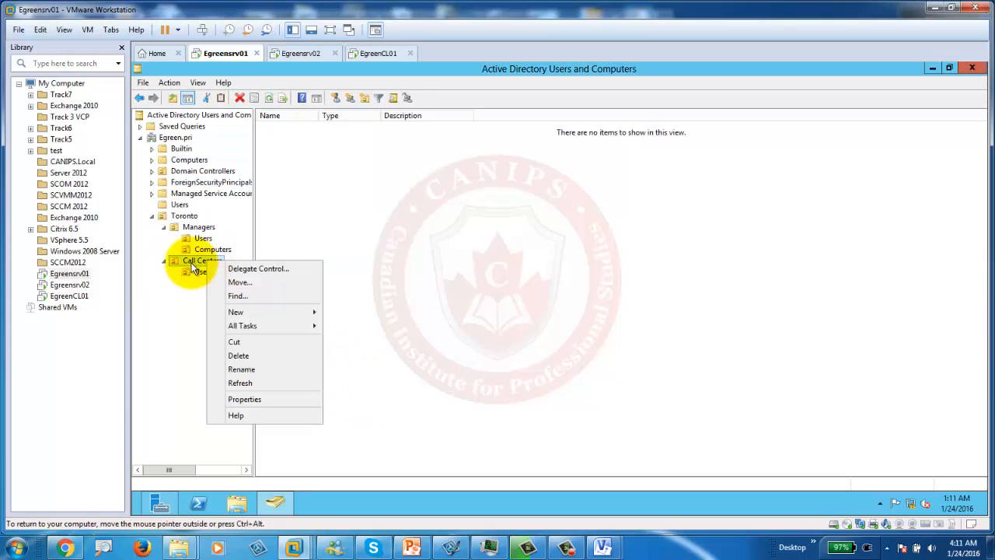
pyautogui.moveTo(289, 314)
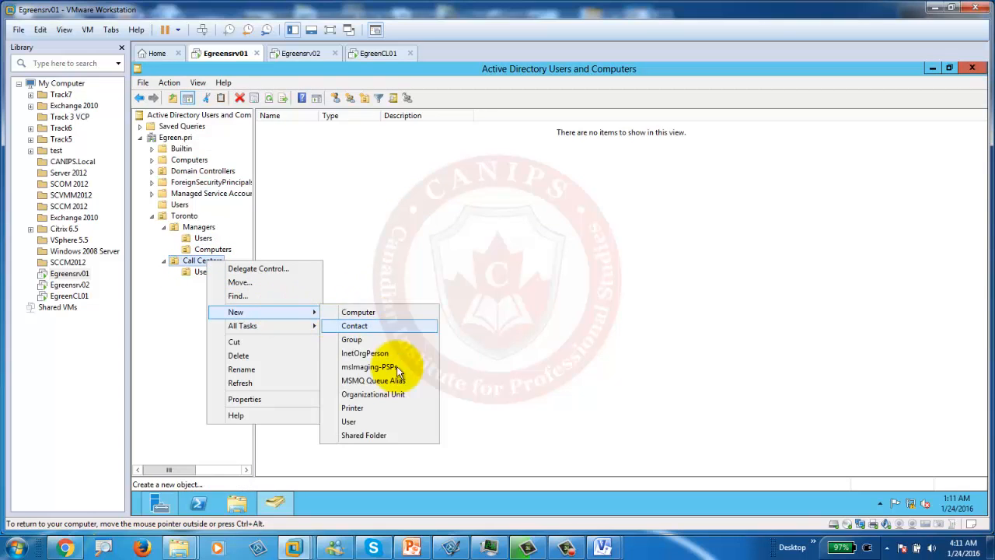
pyautogui.click(373, 394)
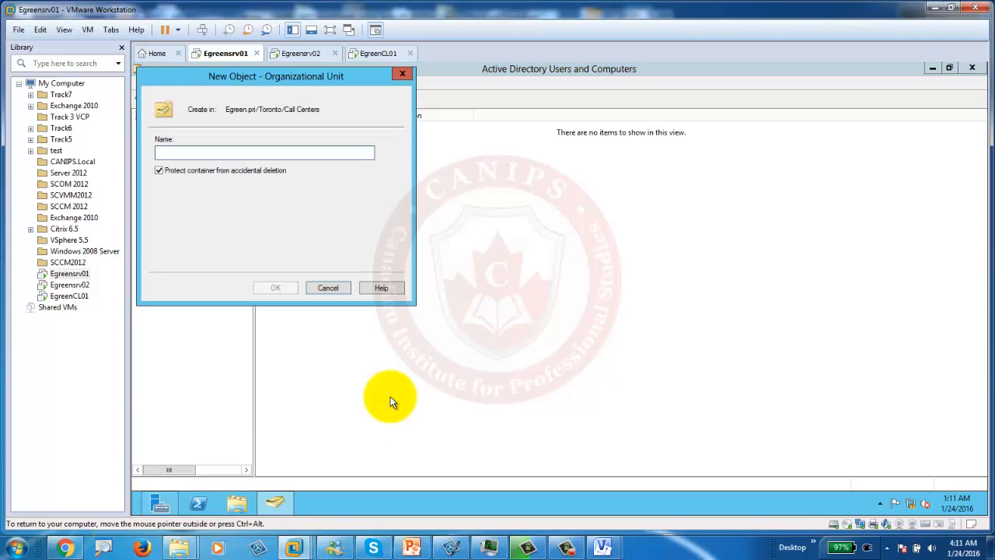
pyautogui.write('Computers')
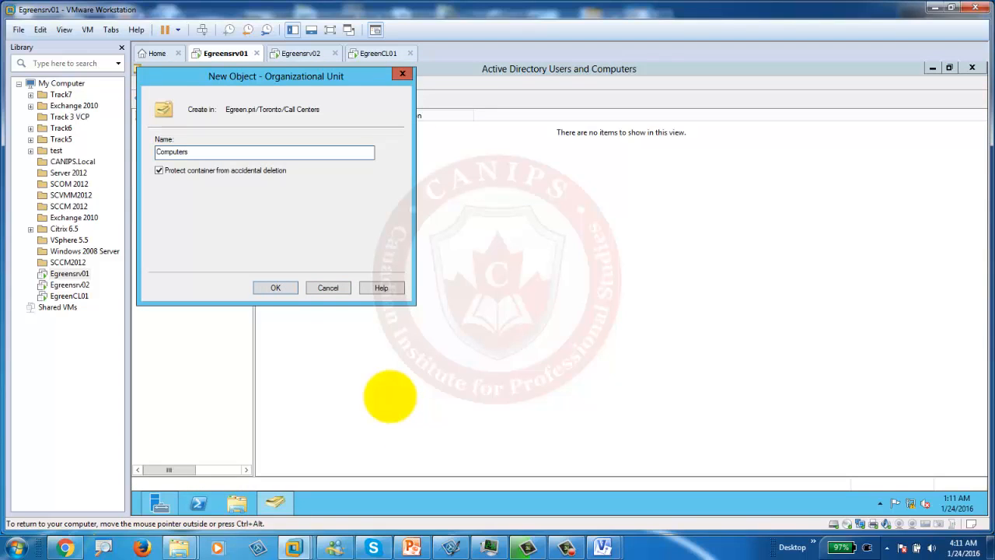
pyautogui.press('Return')
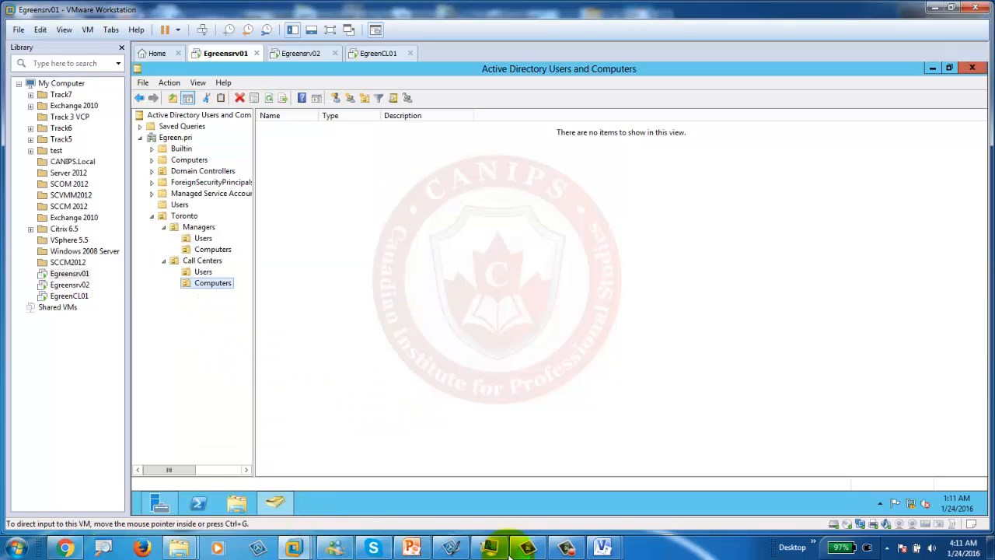
pyautogui.click(412, 548)
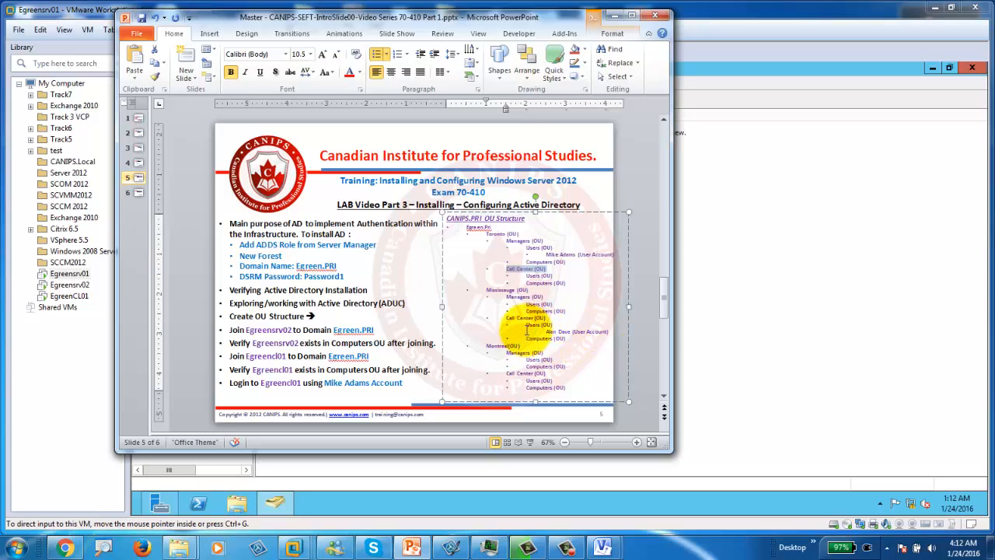
pyautogui.click(729, 189)
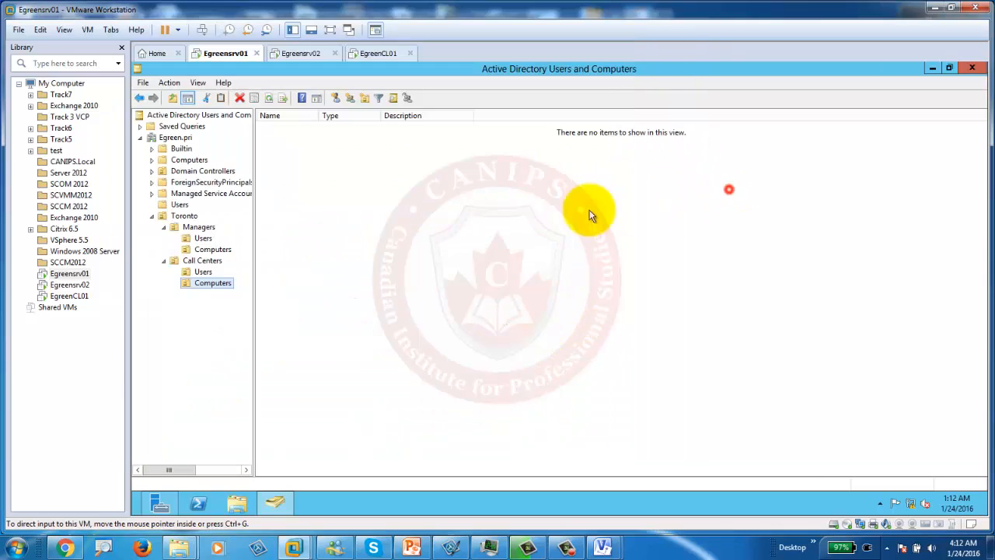
# Step: Collapse Toronto and create a Mississauga OU directly under Egreen.pri
pyautogui.click(152, 216)
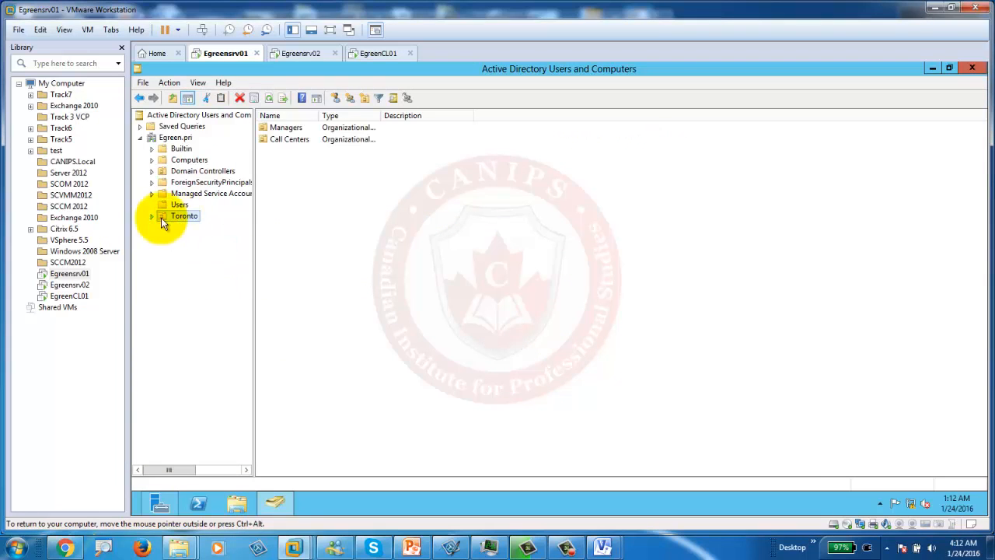
pyautogui.click(153, 216)
pyautogui.click(153, 216)
pyautogui.click(172, 138)
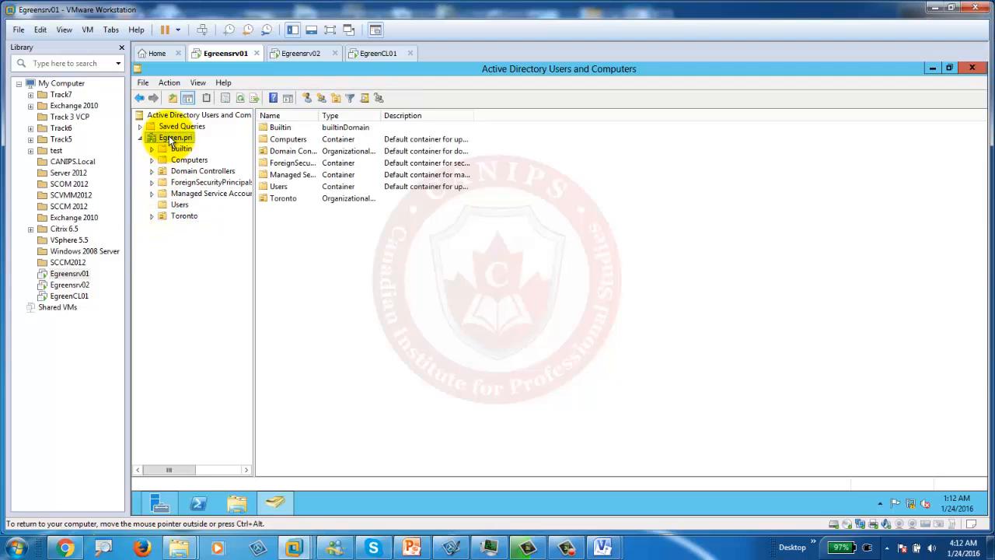
pyautogui.rightClick(171, 140)
pyautogui.moveTo(289, 229)
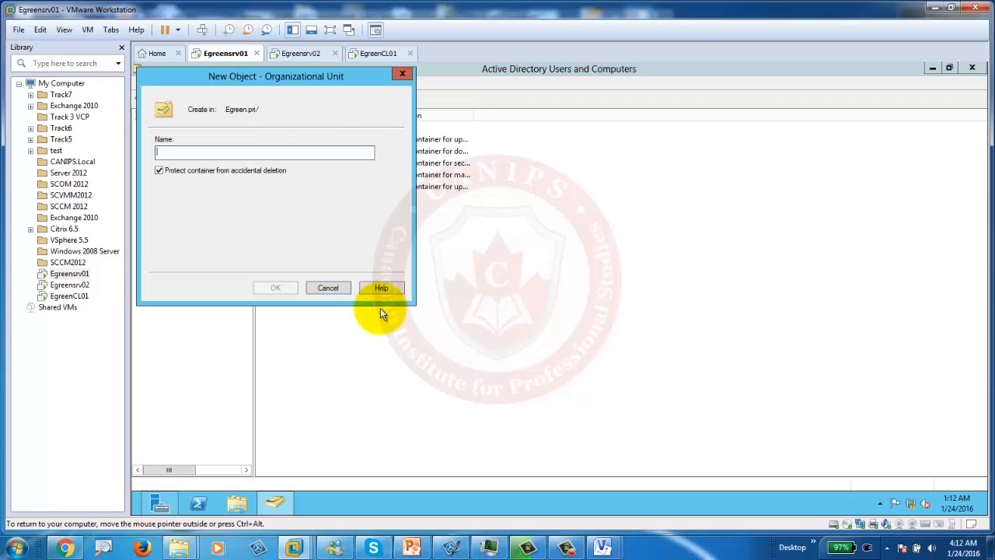
pyautogui.write('Mississ')
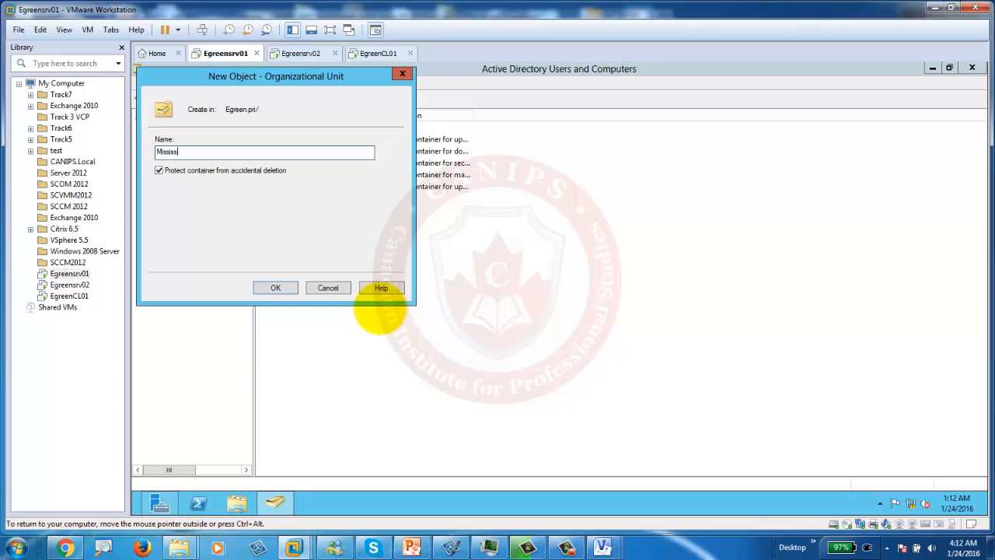
pyautogui.write('auga')
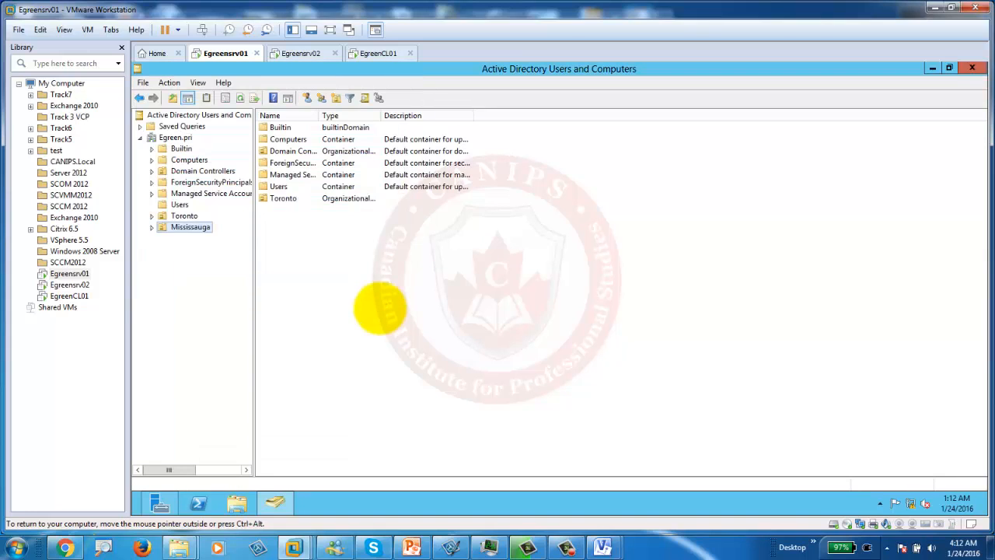
pyautogui.click(159, 226)
# Step: Add Managers and Call Center OUs inside the Mississauga OU
pyautogui.rightClick(180, 232)
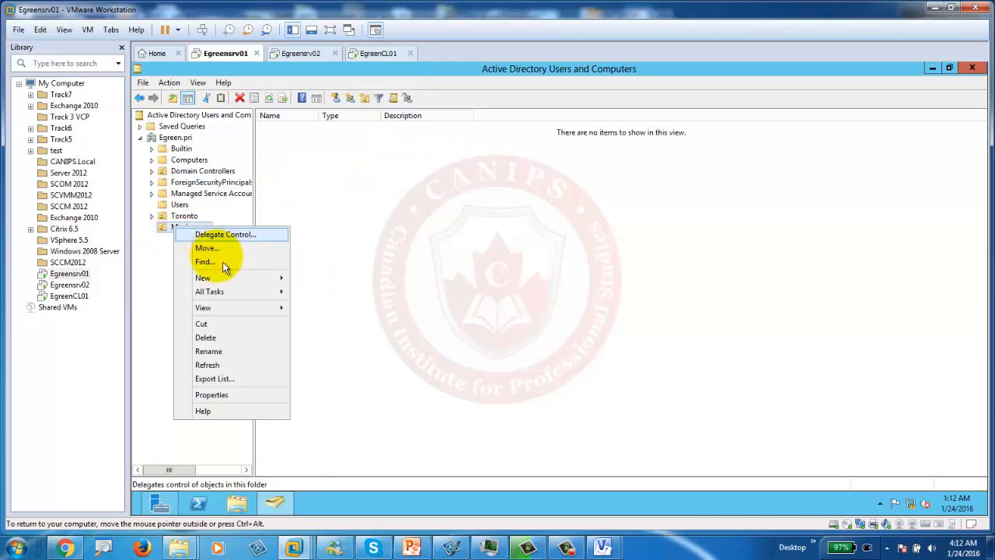
pyautogui.moveTo(241, 277)
pyautogui.click(359, 364)
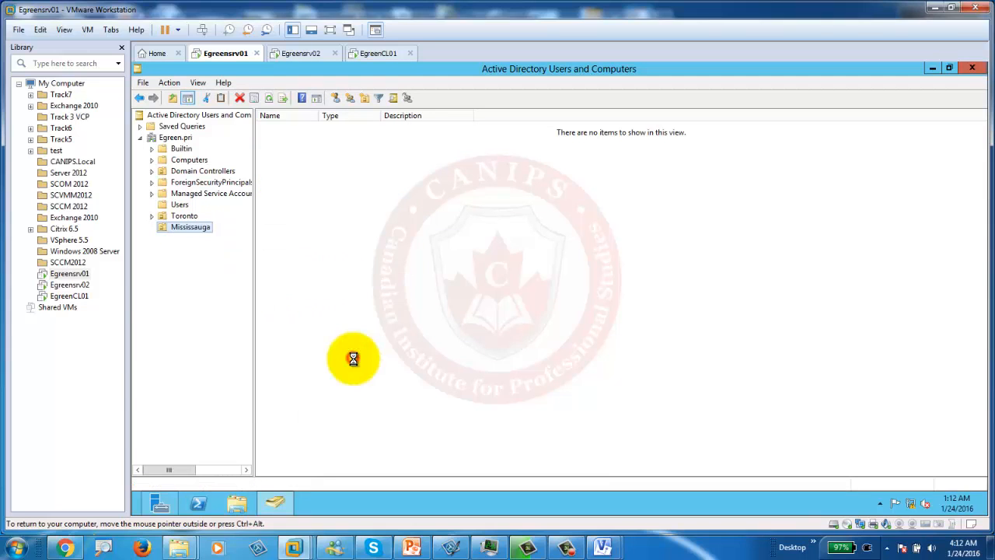
pyautogui.write('Managers')
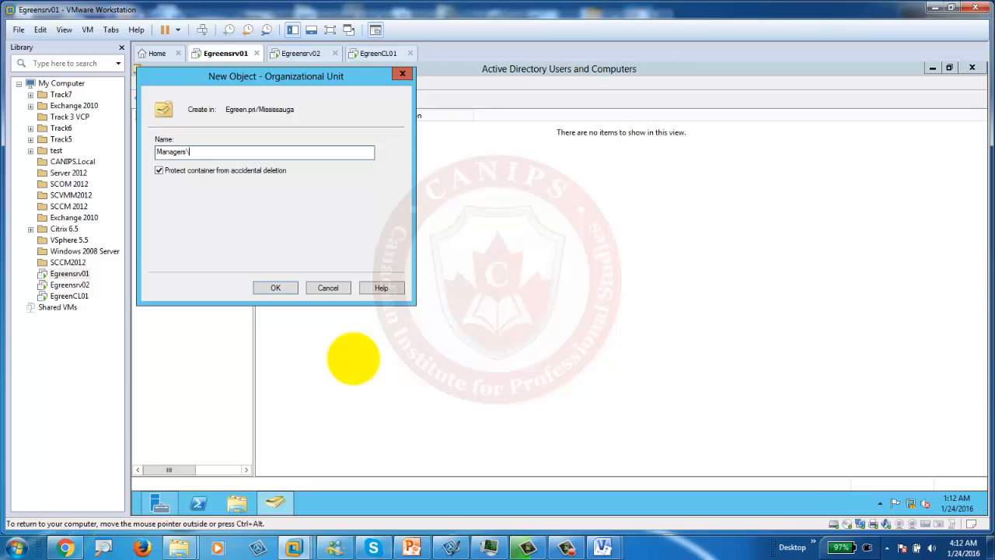
pyautogui.press('Return')
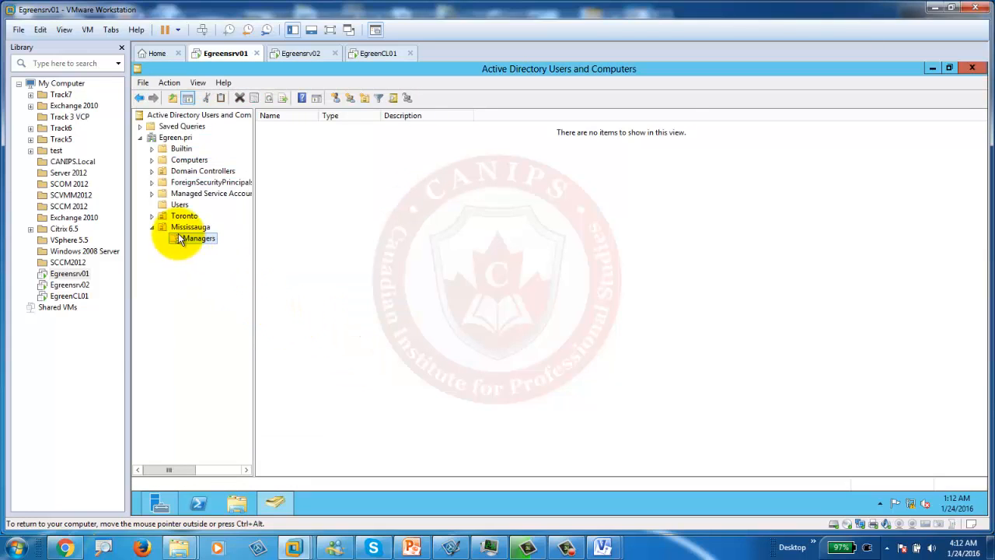
pyautogui.rightClick(184, 229)
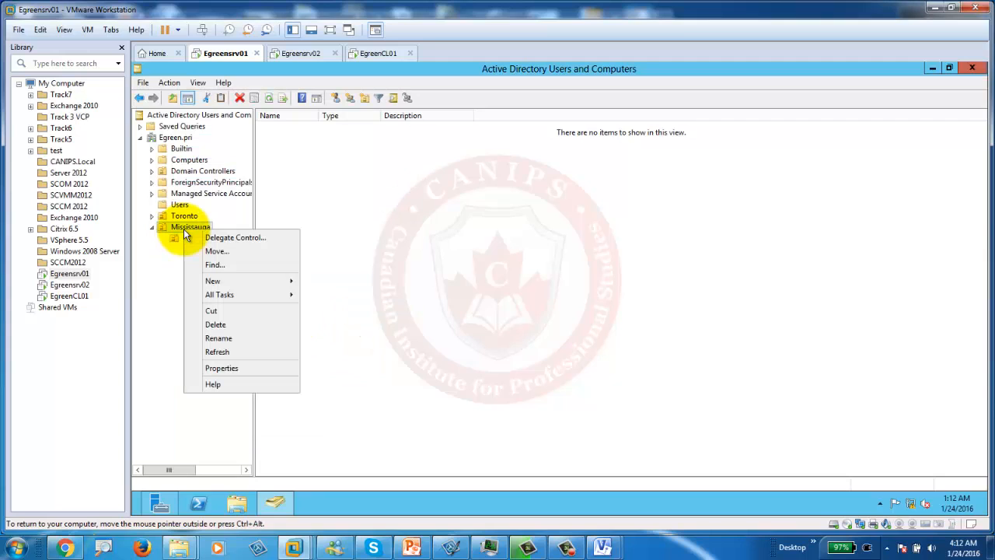
pyautogui.moveTo(264, 282)
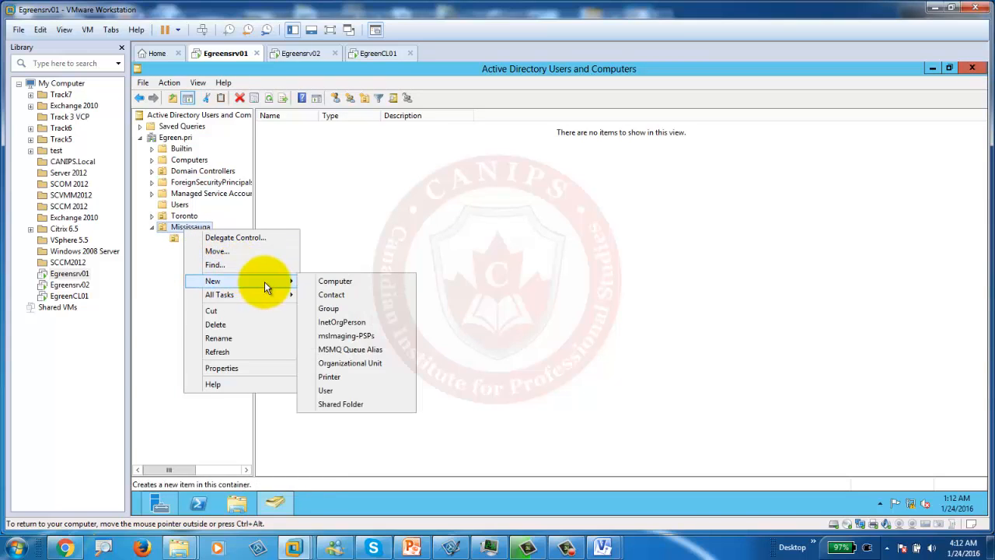
pyautogui.click(368, 362)
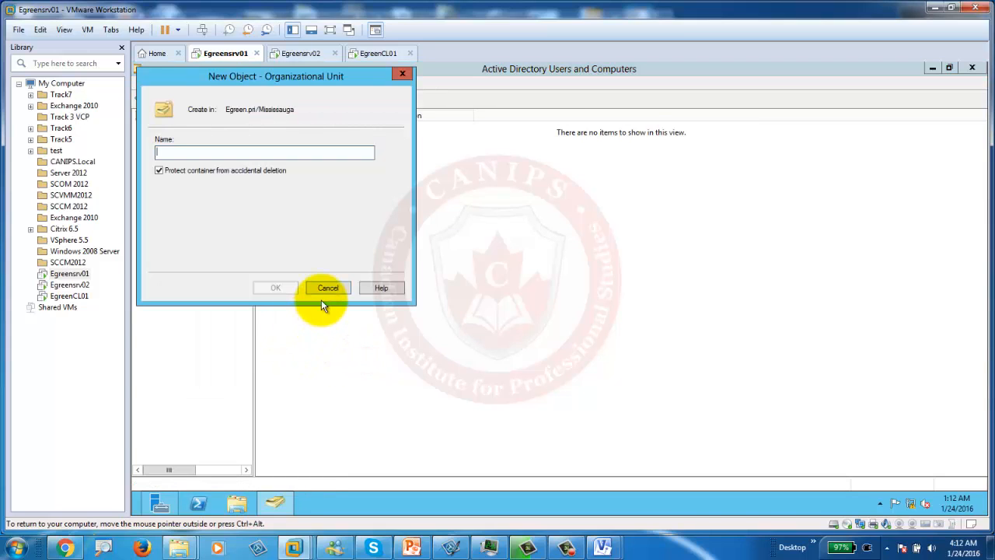
pyautogui.write('Castl')
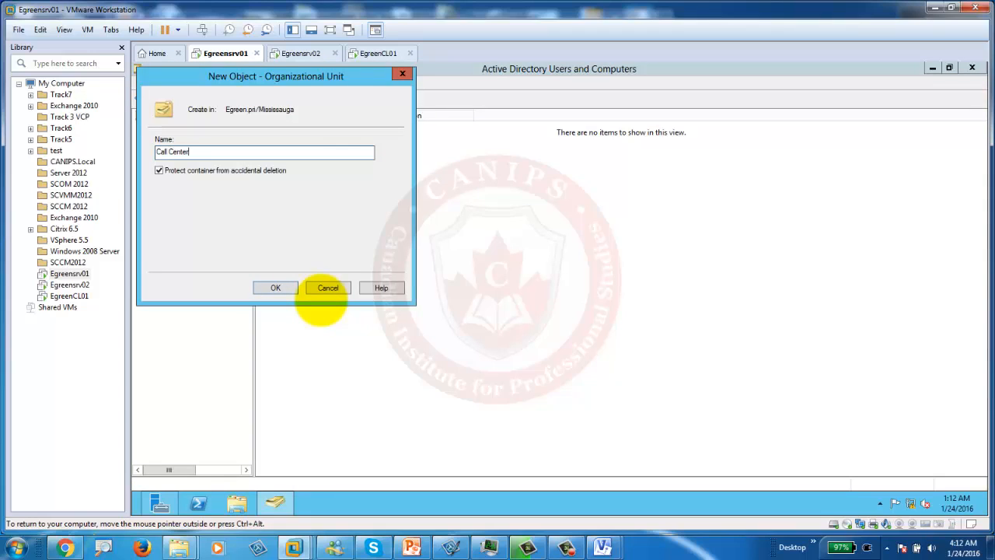
pyautogui.press('Return')
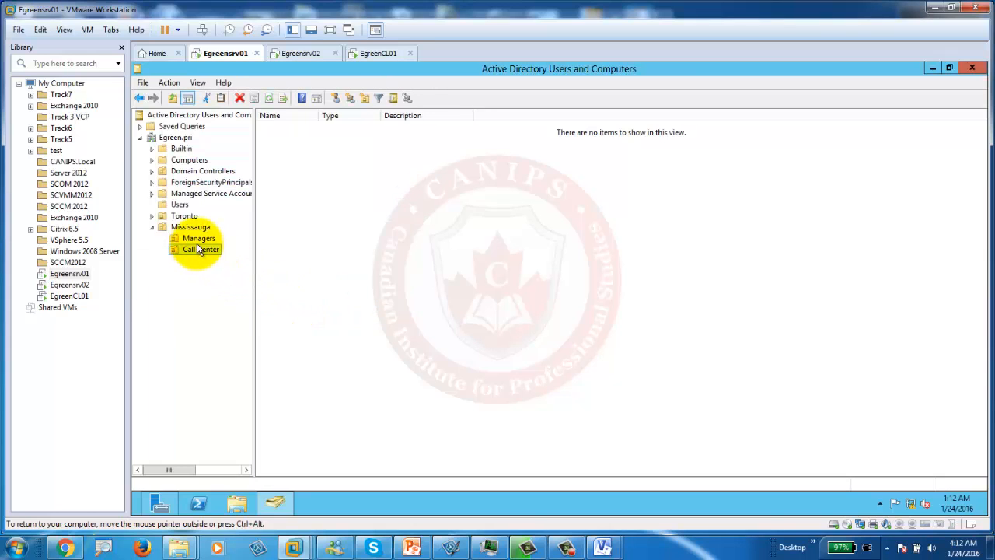
# Step: Add Users and Computers OUs under Mississauga's Managers OU
pyautogui.rightClick(197, 239)
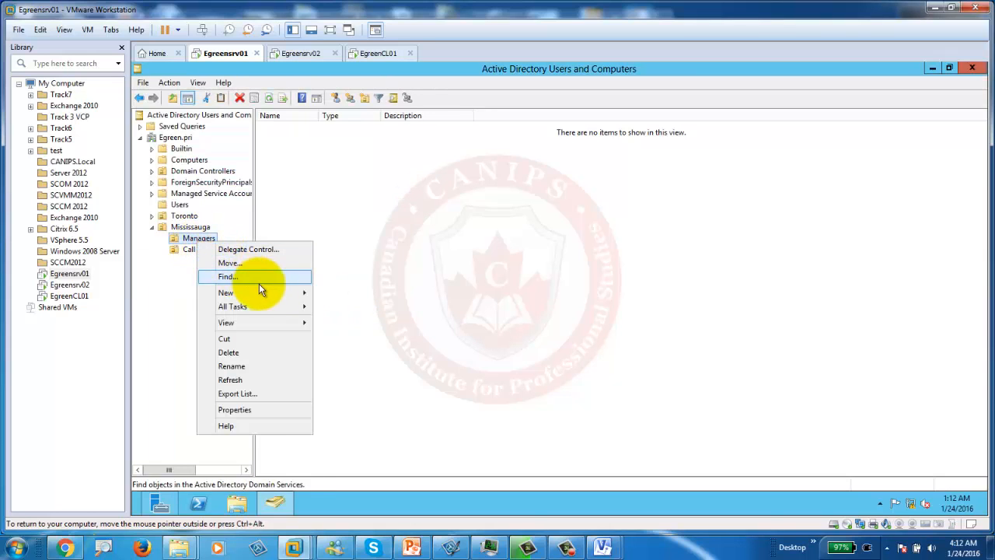
pyautogui.moveTo(269, 293)
pyautogui.click(367, 378)
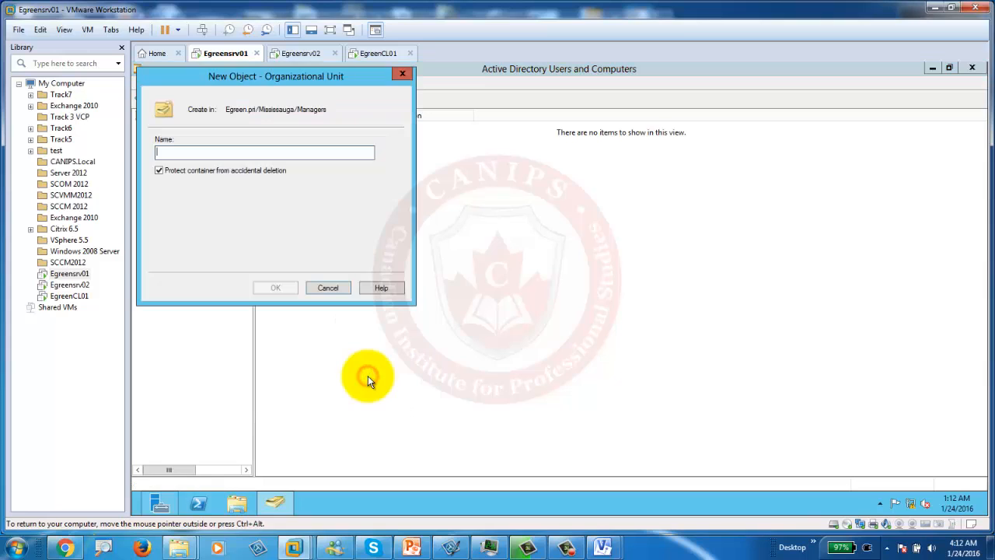
pyautogui.write('Users')
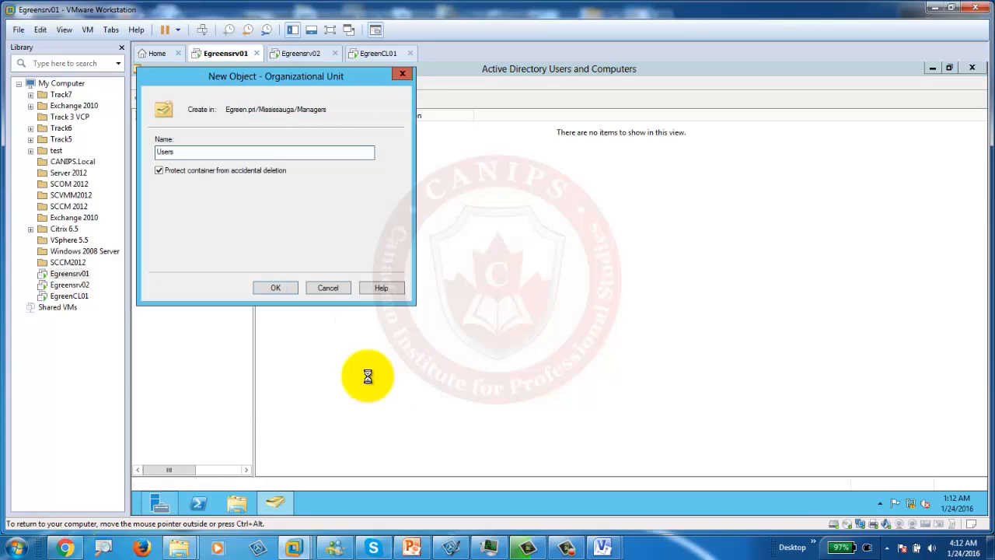
pyautogui.press('Return')
pyautogui.click(191, 241)
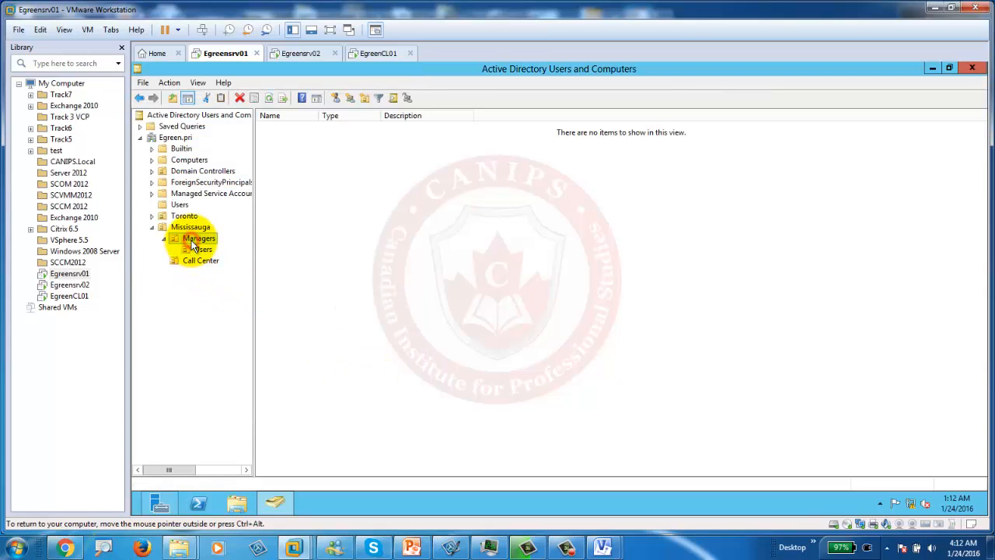
pyautogui.rightClick(191, 240)
pyautogui.moveTo(282, 299)
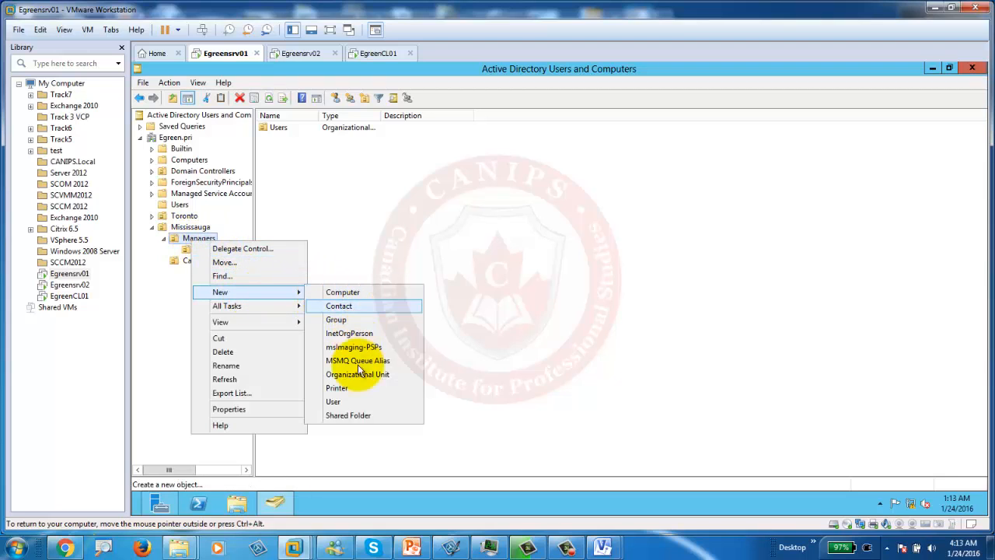
pyautogui.click(375, 376)
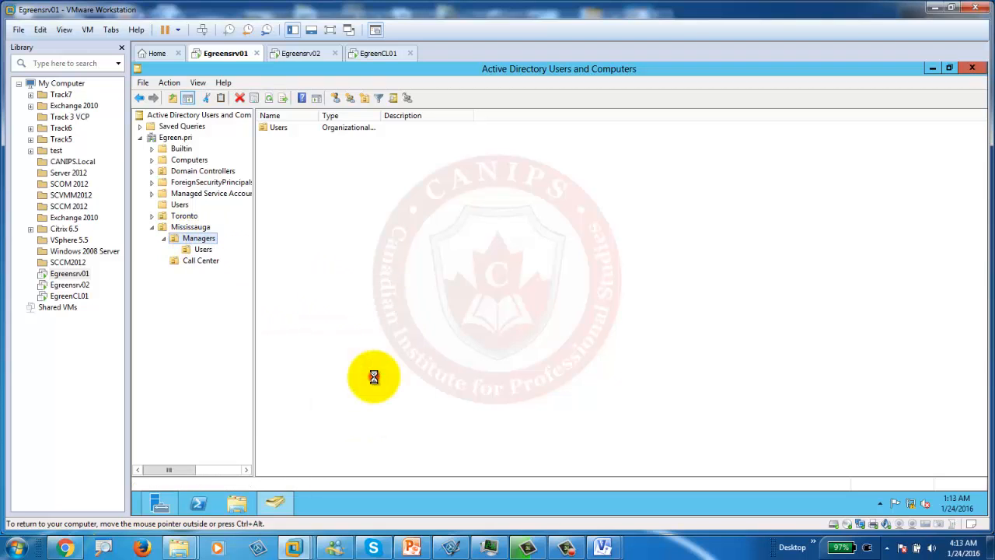
pyautogui.write('Computers')
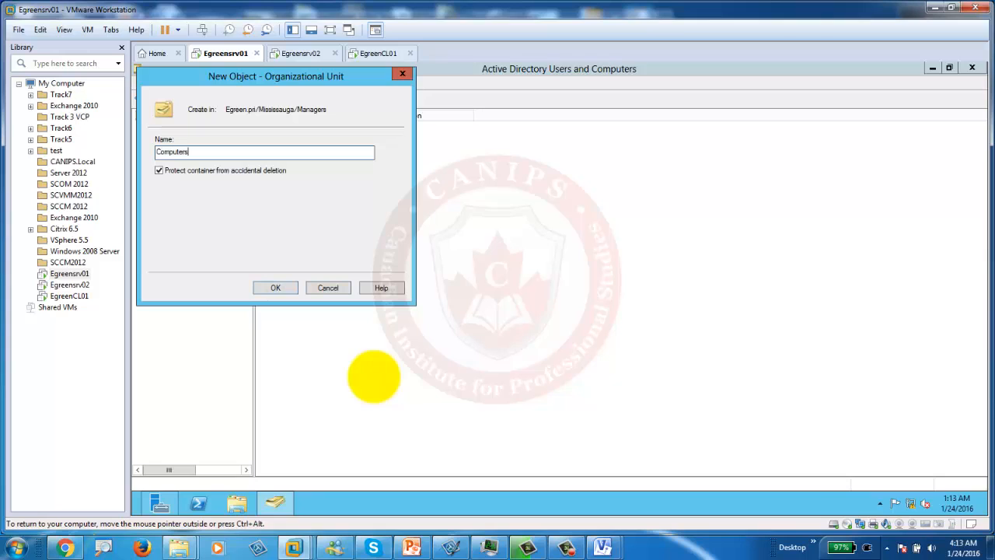
pyautogui.press('Return')
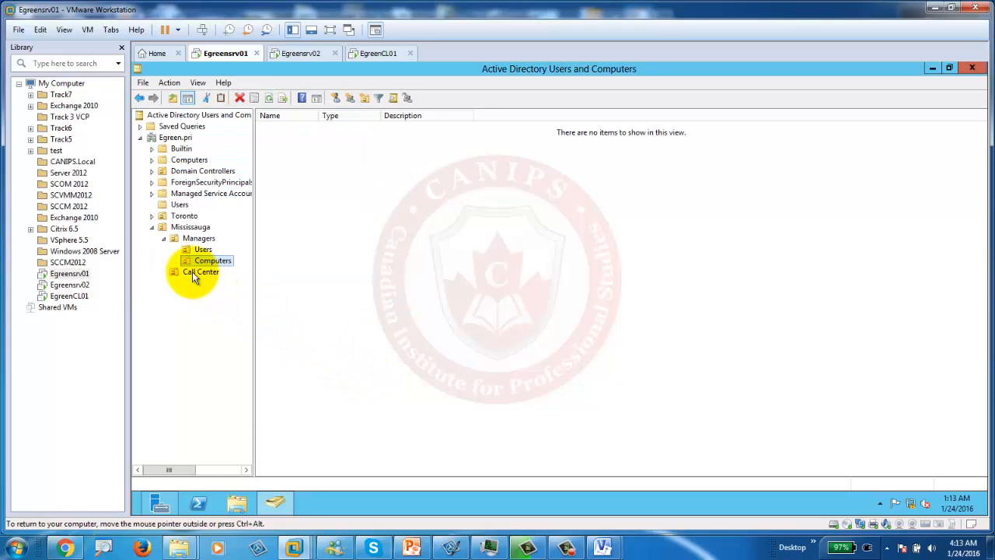
pyautogui.click(193, 274)
# Step: Create a 'Users' organizational unit inside the Call Center OU
pyautogui.rightClick(193, 274)
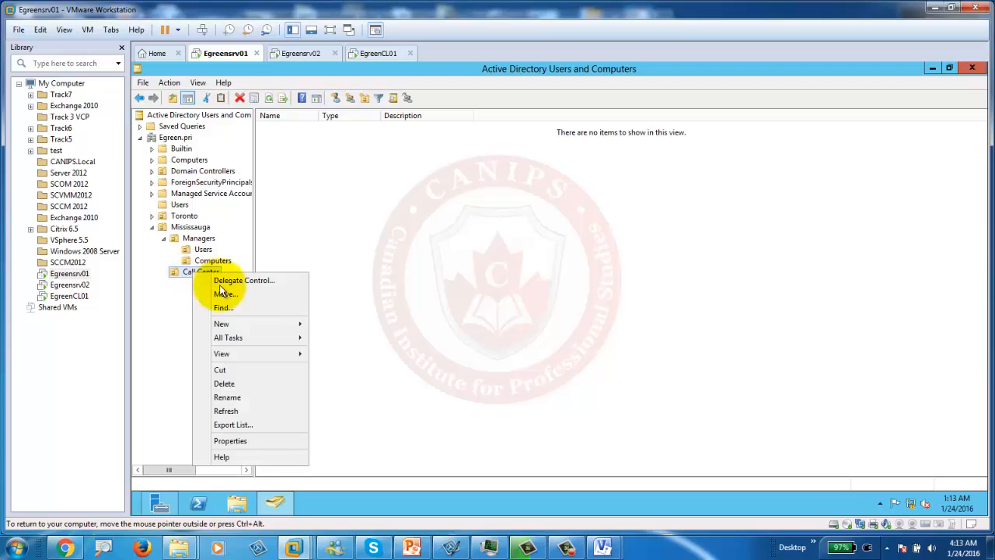
pyautogui.moveTo(263, 323)
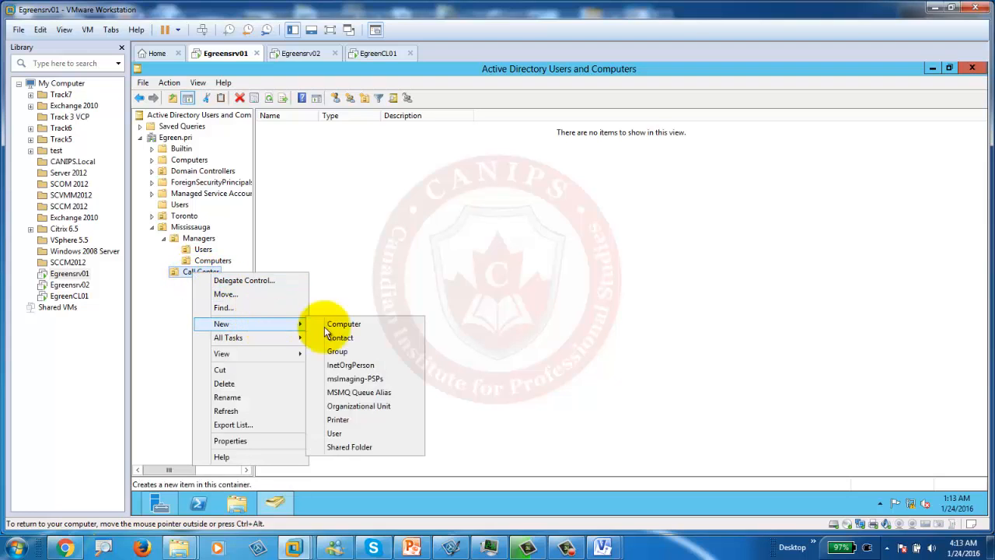
pyautogui.click(382, 408)
pyautogui.write('Users')
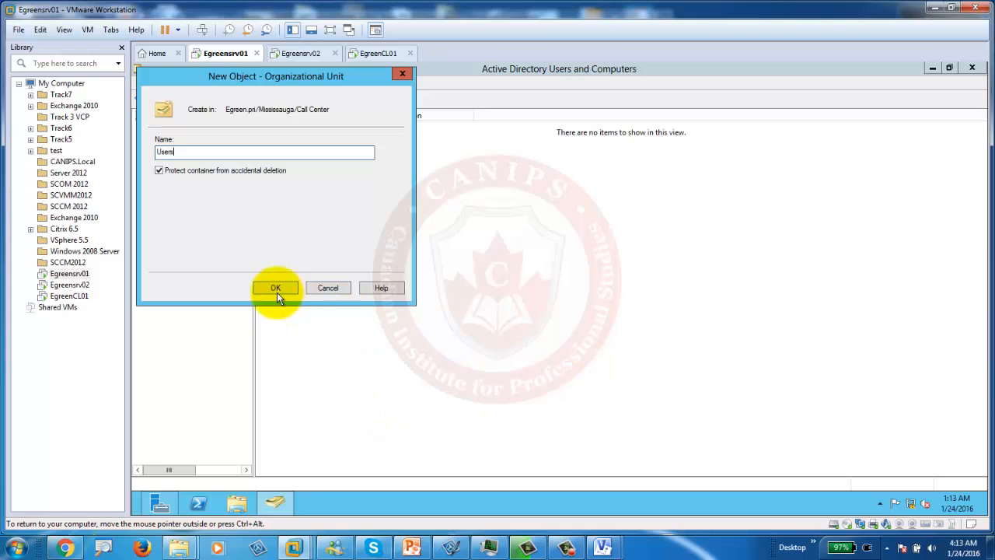
pyautogui.click(276, 288)
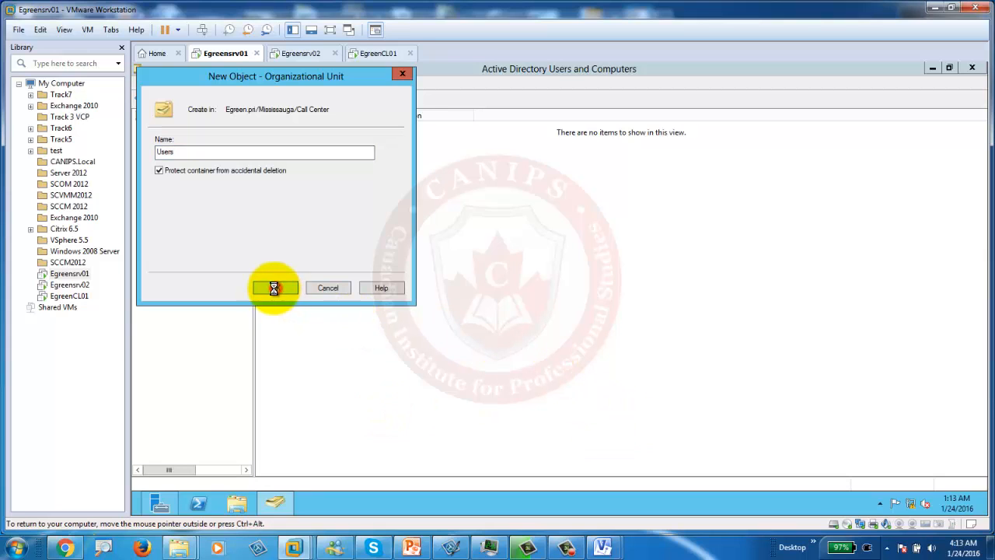
# Step: Create a 'Computers' organizational unit inside the Call Center OU
pyautogui.click(196, 272)
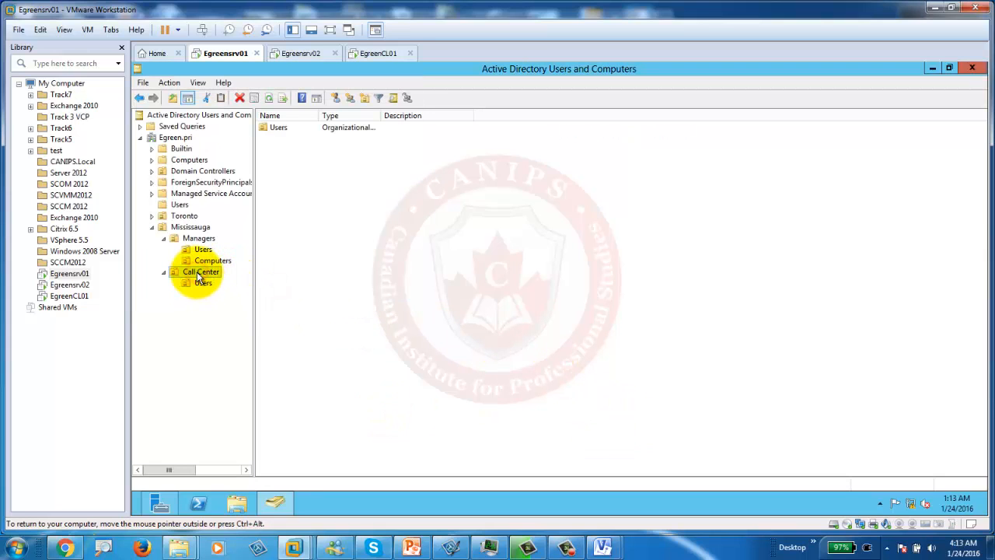
pyautogui.rightClick(197, 272)
pyautogui.moveTo(261, 323)
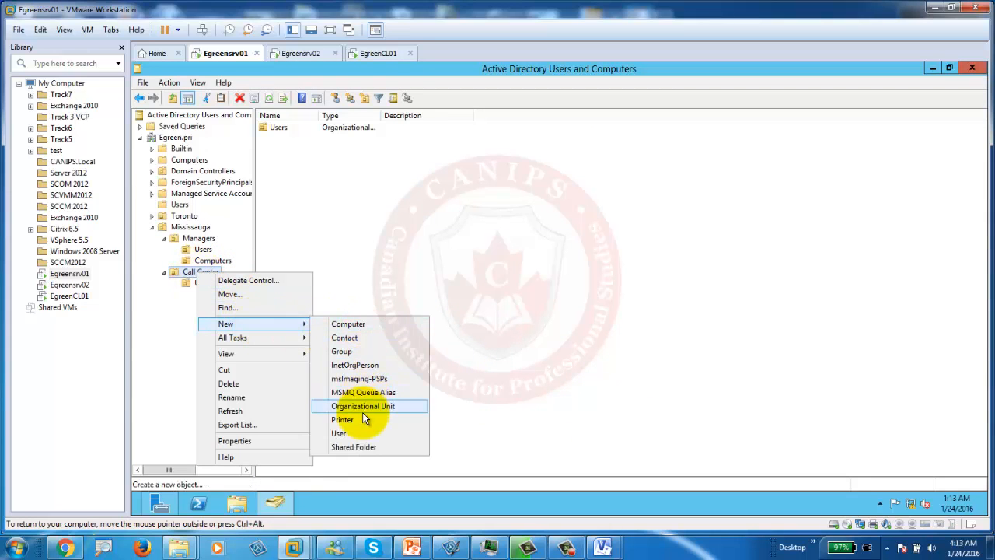
pyautogui.click(364, 406)
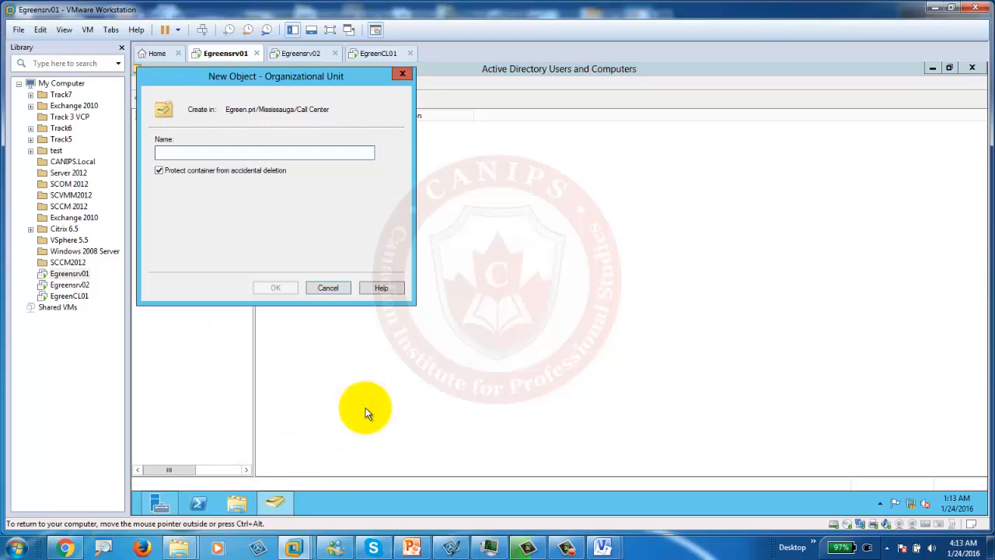
pyautogui.write('Computers')
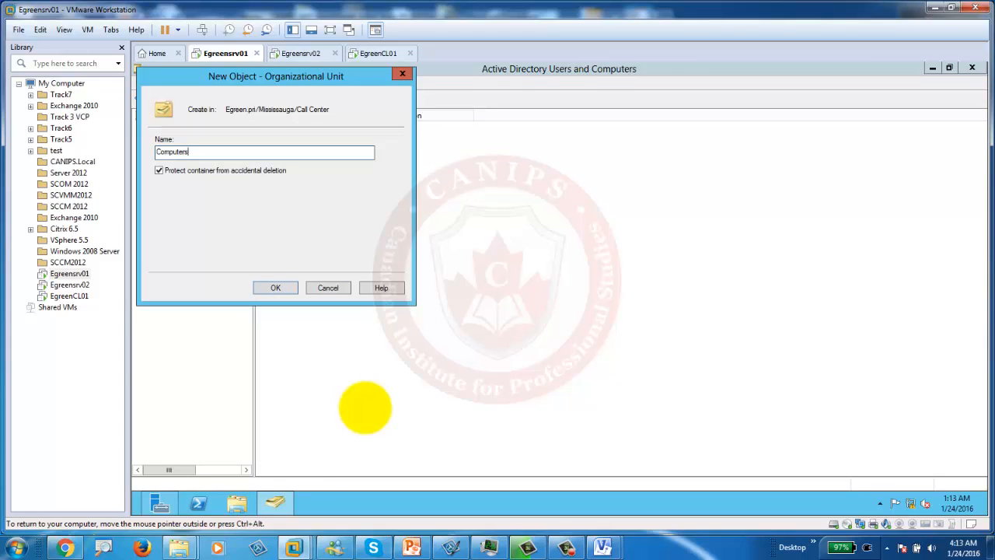
pyautogui.press('Return')
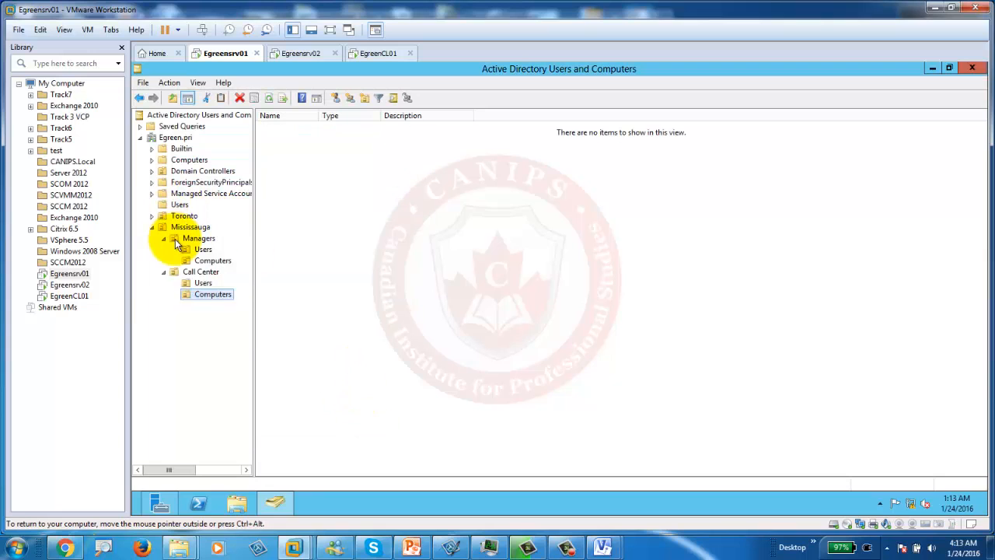
pyautogui.click(412, 548)
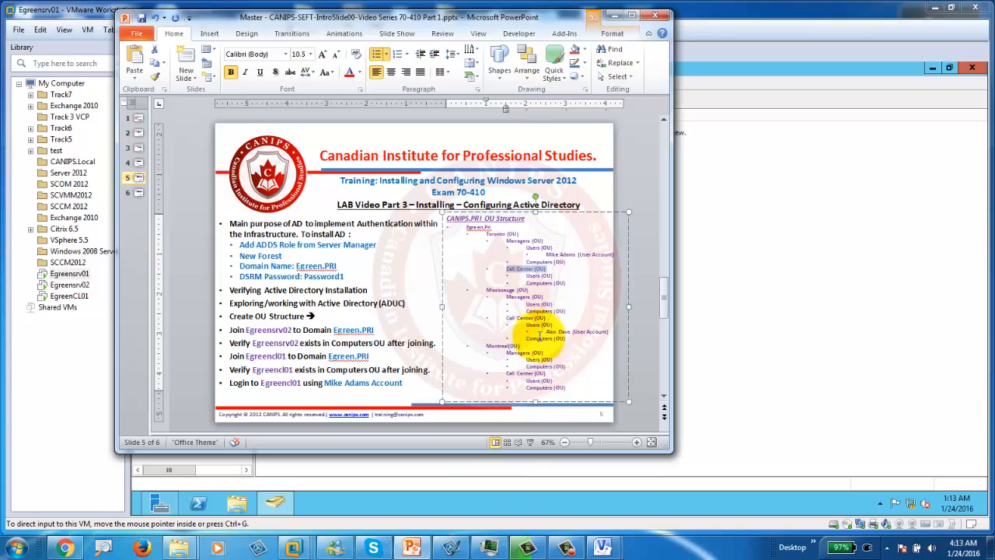
pyautogui.click(631, 15)
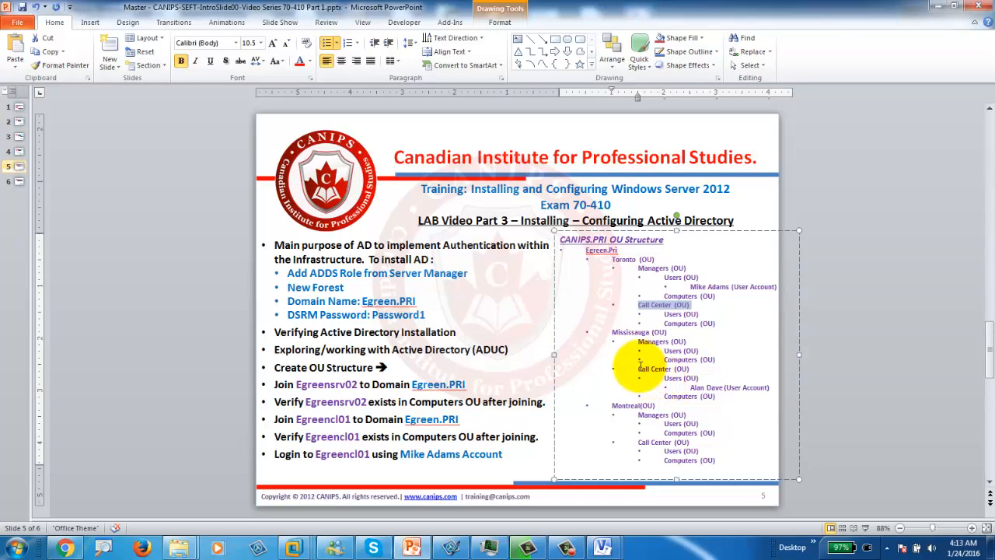
pyautogui.click(932, 6)
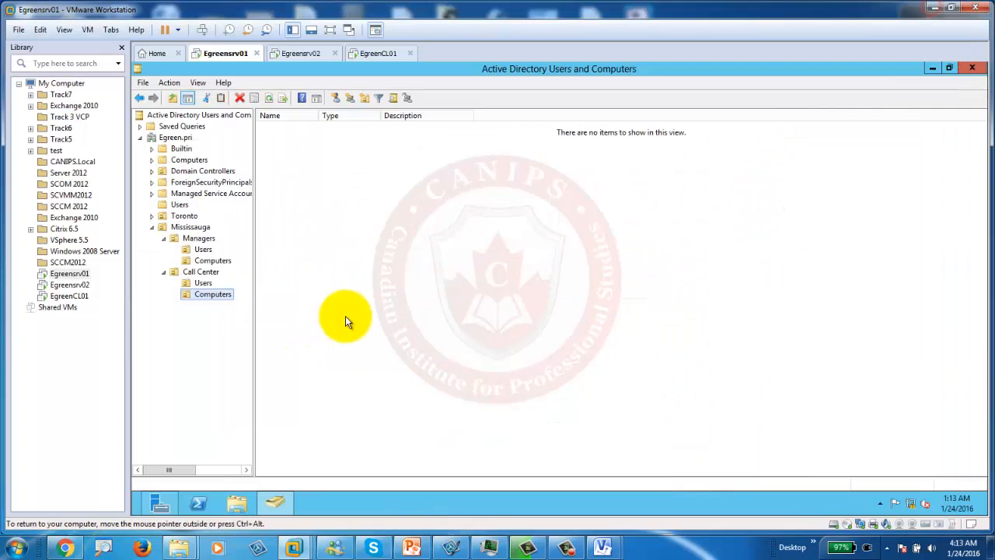
pyautogui.click(173, 228)
# Step: Start a new user in Call Center's Users OU, entering the name and logon name
pyautogui.click(201, 273)
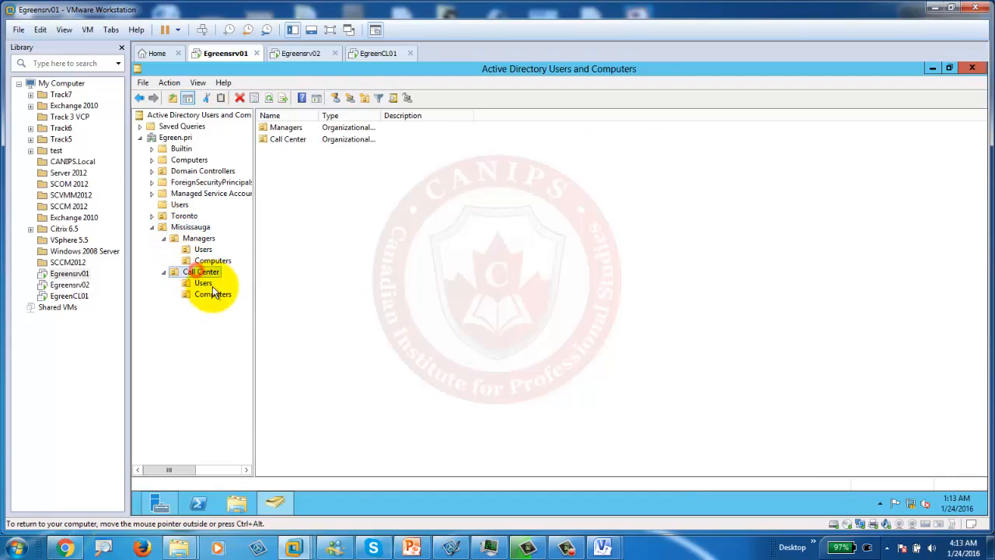
pyautogui.click(204, 286)
pyautogui.rightClick(204, 285)
pyautogui.moveTo(285, 334)
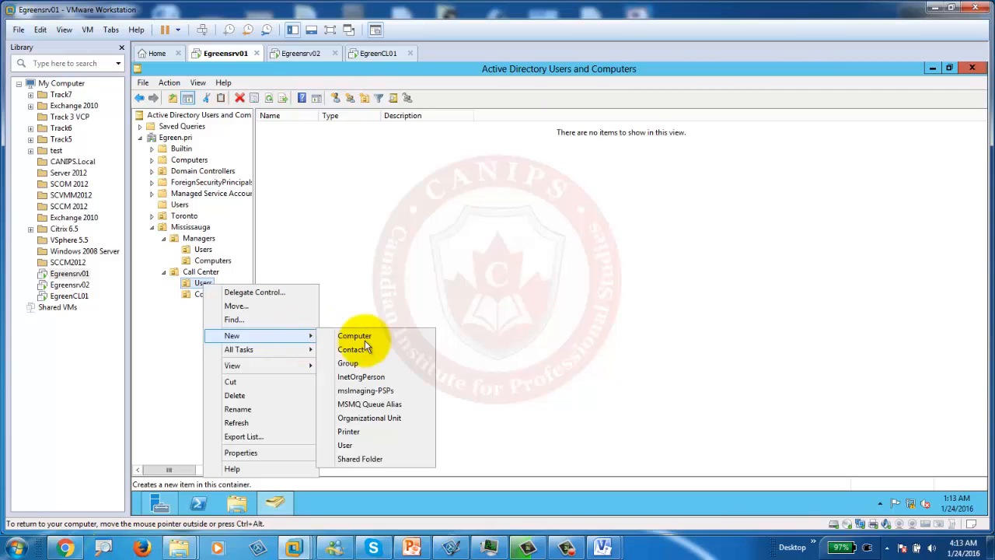
pyautogui.click(345, 445)
pyautogui.write('Alan')
pyautogui.press('Tab')
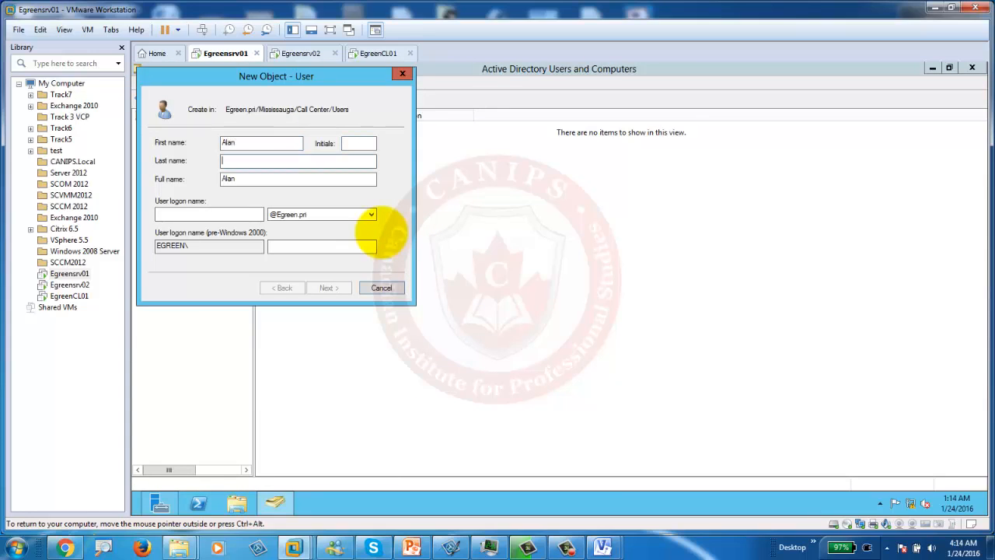
pyautogui.press('Tab')
pyautogui.press('Tab')
pyautogui.write('A')
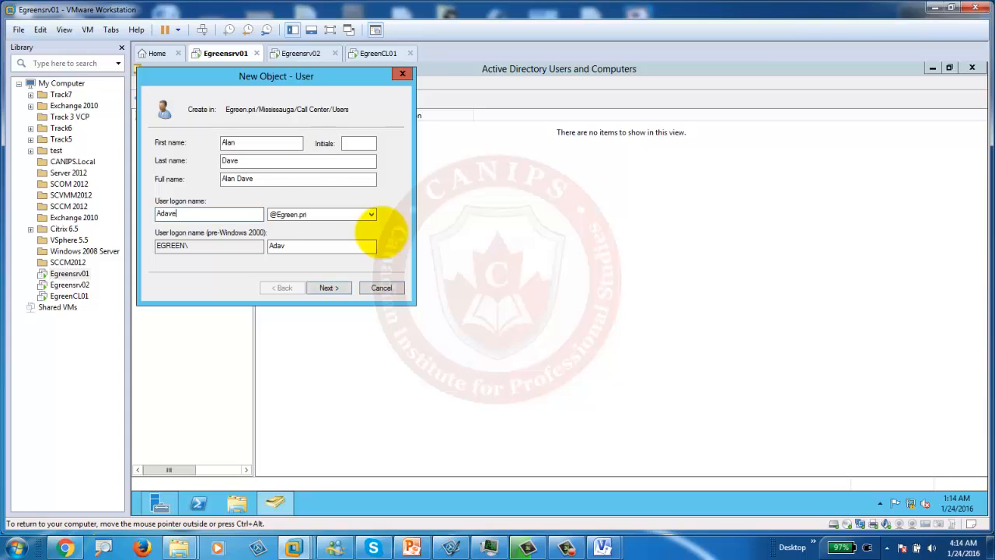
pyautogui.click(326, 287)
# Step: Set the user's password, turn off 'must change password at next logon', and finish
pyautogui.click(314, 142)
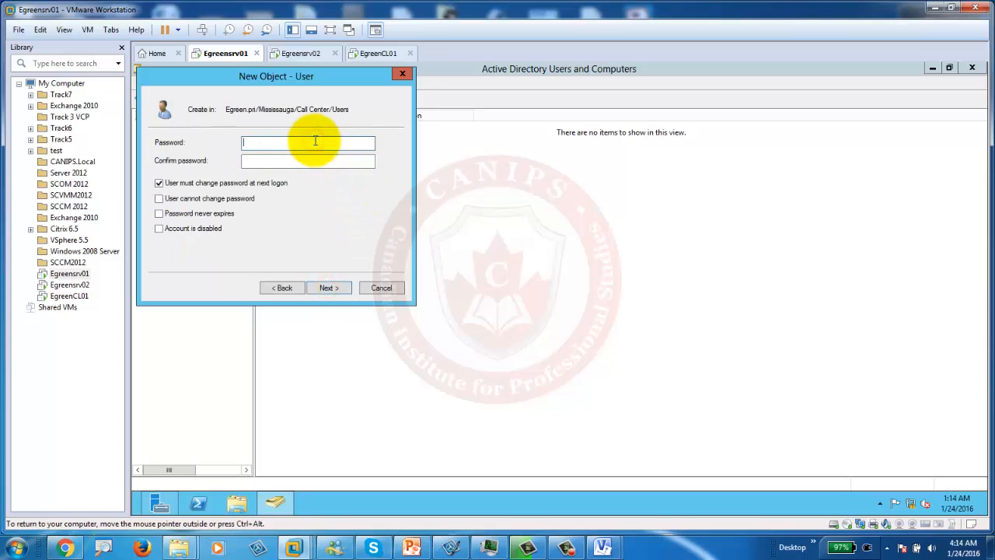
pyautogui.write('1')
pyautogui.press('Tab')
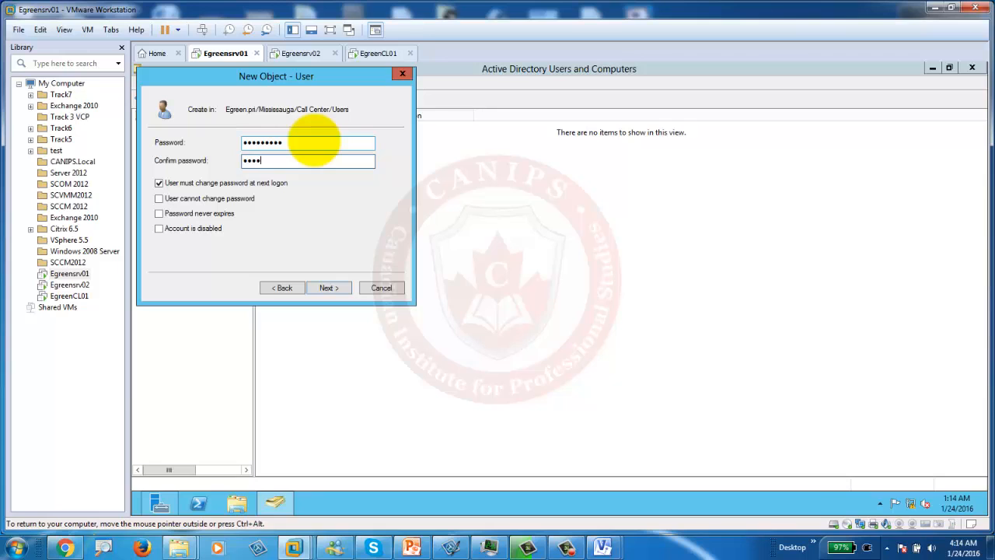
pyautogui.press('Tab')
pyautogui.click(194, 183)
pyautogui.click(318, 285)
pyautogui.click(327, 286)
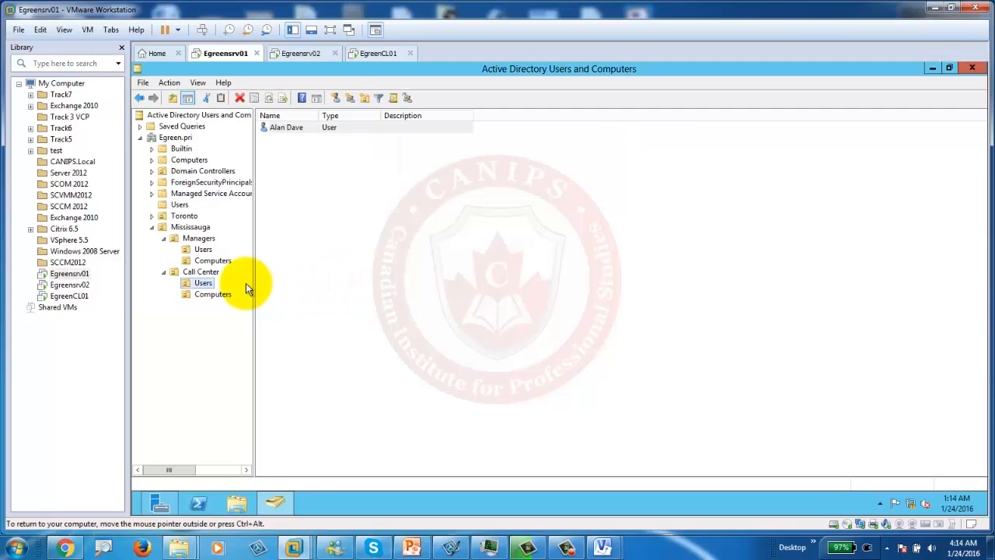
# Step: Browse the users in Toronto's Managers OU, then list Mississauga's Call Center OU
pyautogui.click(153, 215)
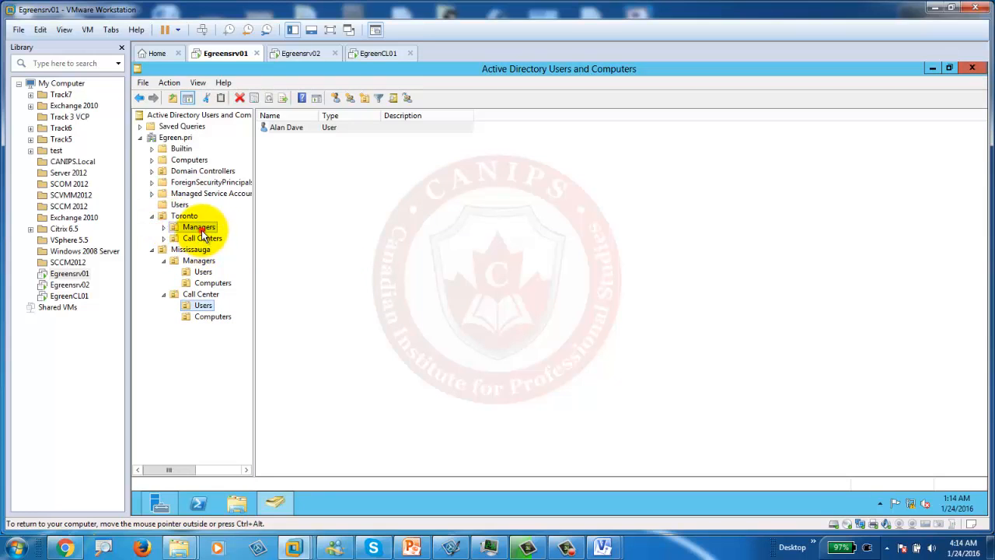
pyautogui.click(198, 226)
pyautogui.click(163, 227)
pyautogui.click(203, 239)
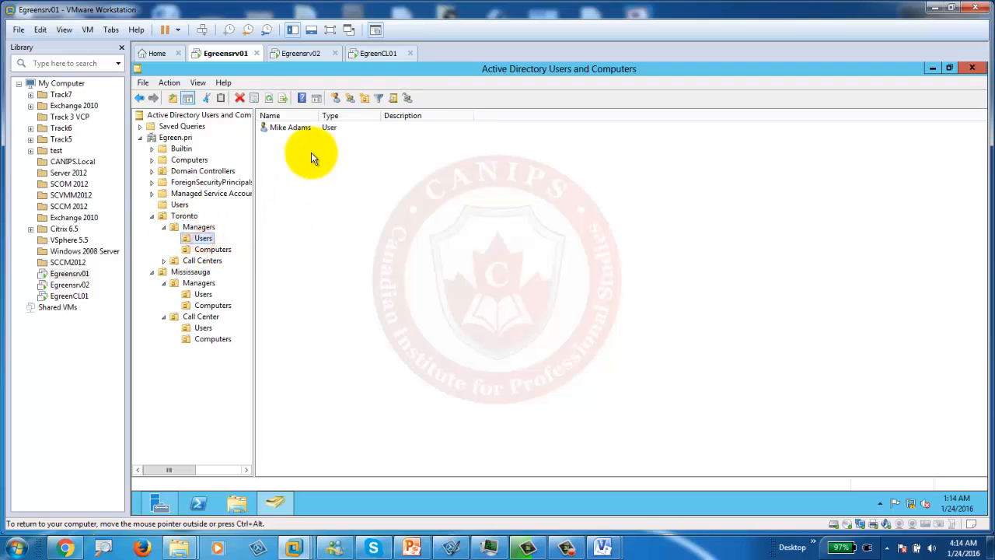
pyautogui.click(199, 328)
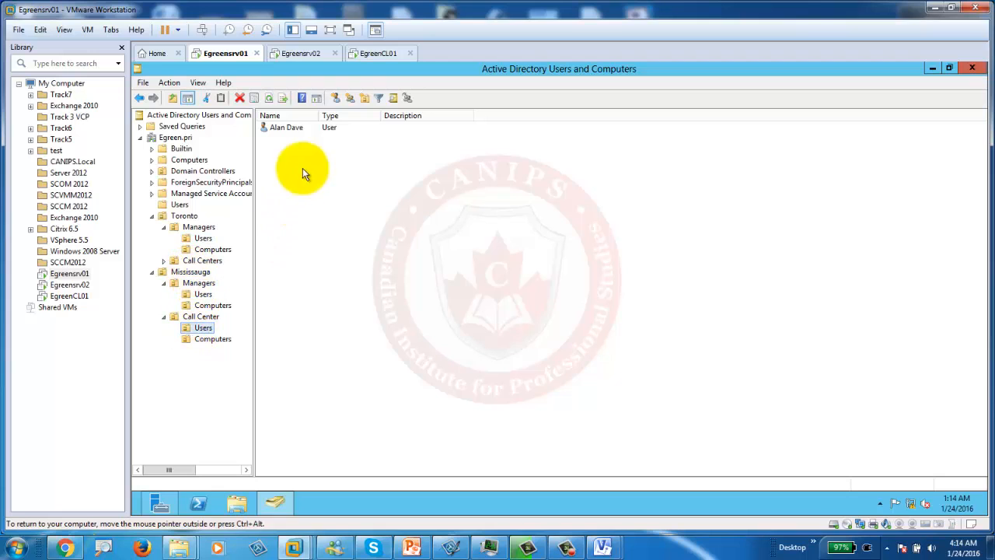
pyautogui.click(412, 544)
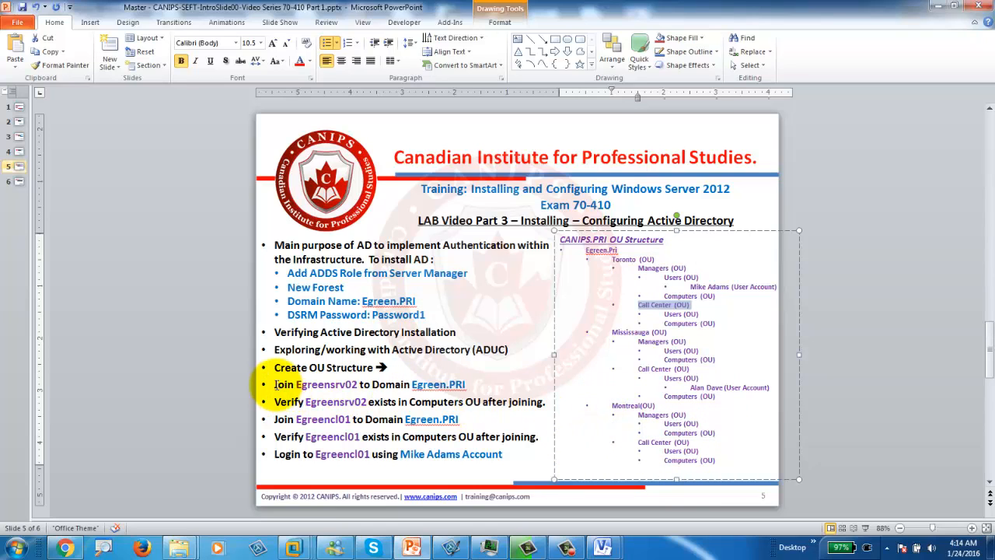
pyautogui.click(289, 384)
pyautogui.tripleClick(350, 385)
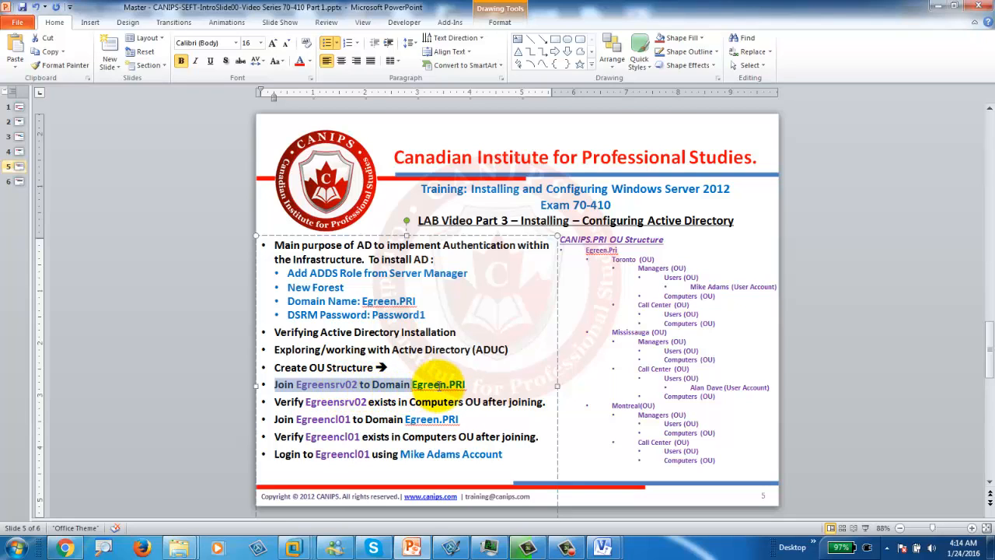
pyautogui.click(937, 6)
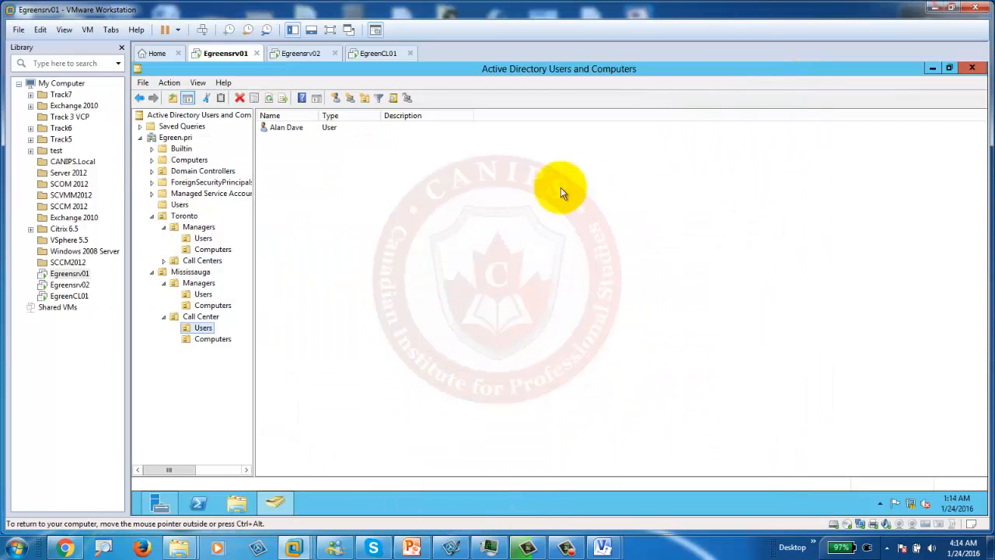
pyautogui.click(307, 51)
# Step: Open Egreensrv02's Local Server computer name settings and choose Domain membership
pyautogui.click(188, 153)
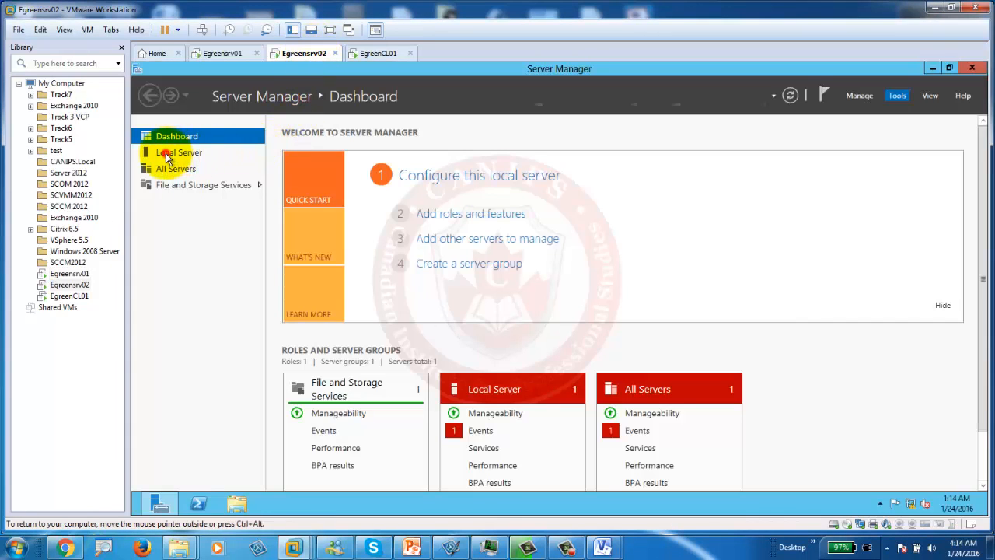
pyautogui.click(168, 154)
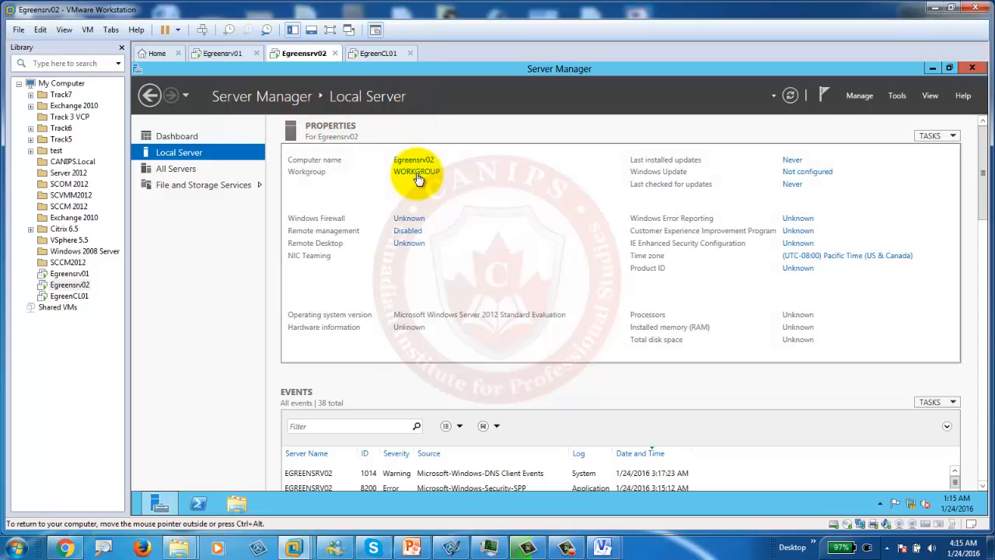
pyautogui.click(418, 175)
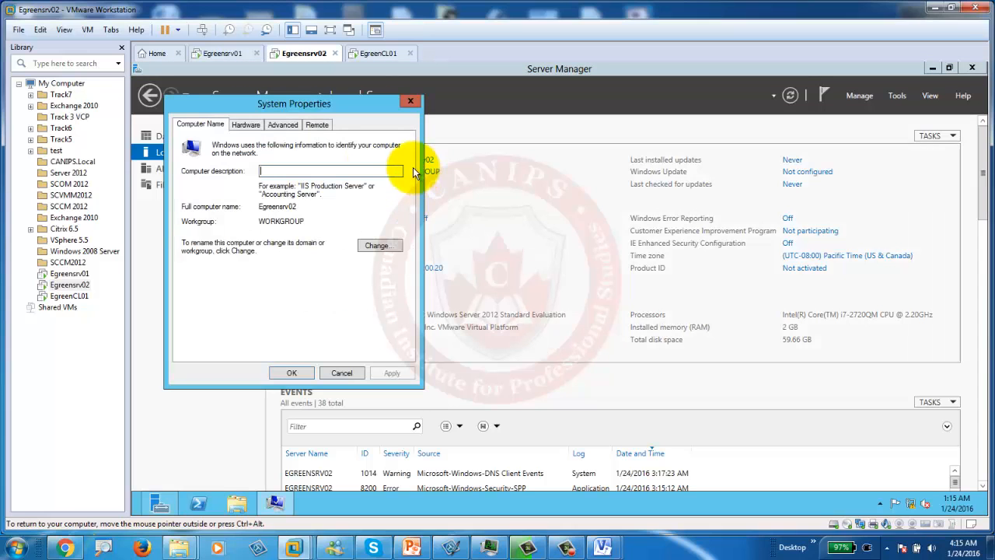
pyautogui.click(373, 246)
pyautogui.click(193, 271)
pyautogui.click(215, 284)
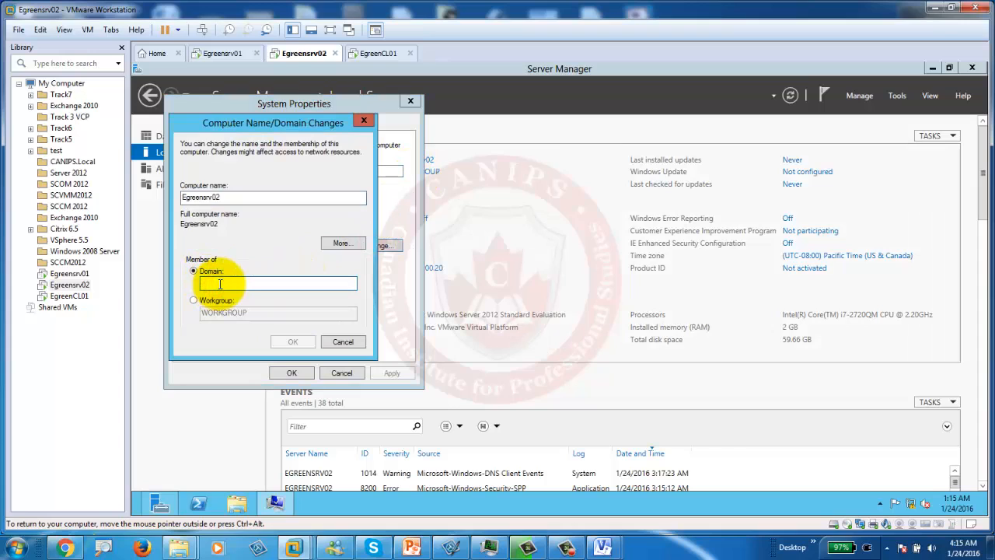
# Step: Enter egreen.pri as the domain and submit the domain administrator credentials
pyautogui.write('egreen.pri')
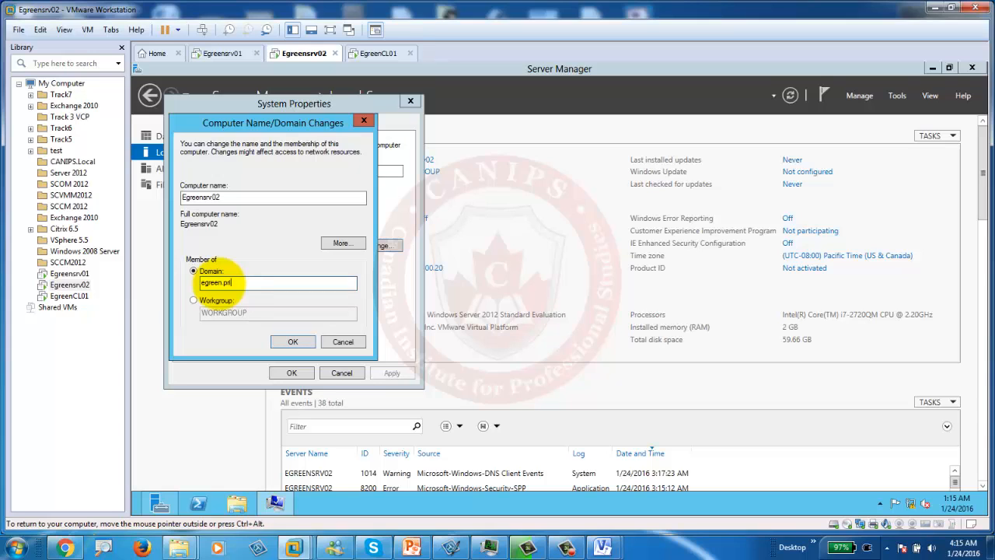
pyautogui.press('Return')
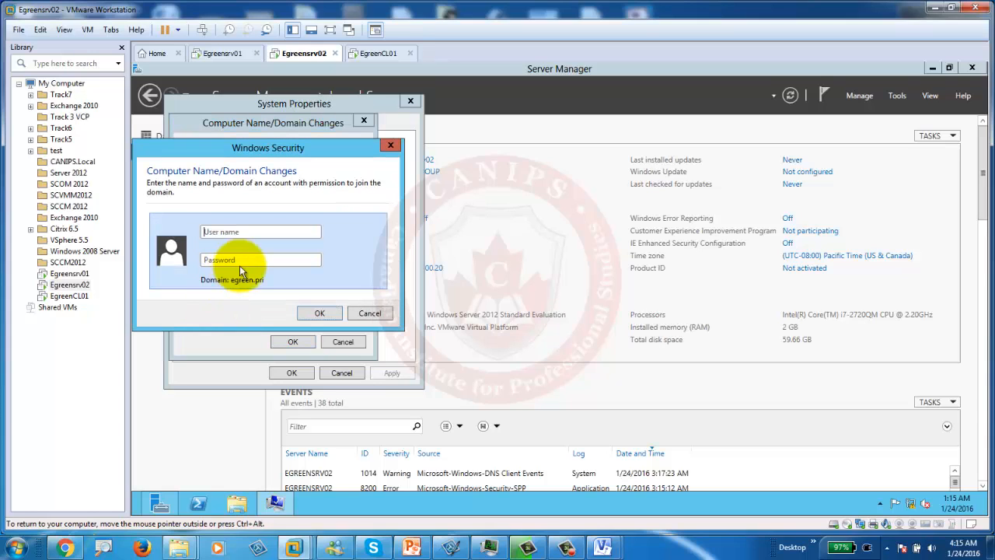
pyautogui.write('administrator')
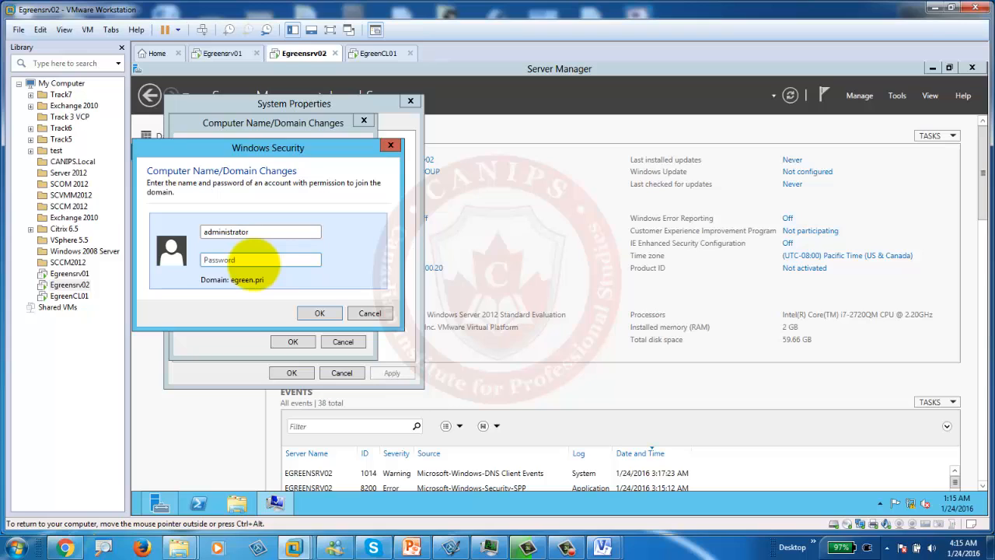
pyautogui.press('Return')
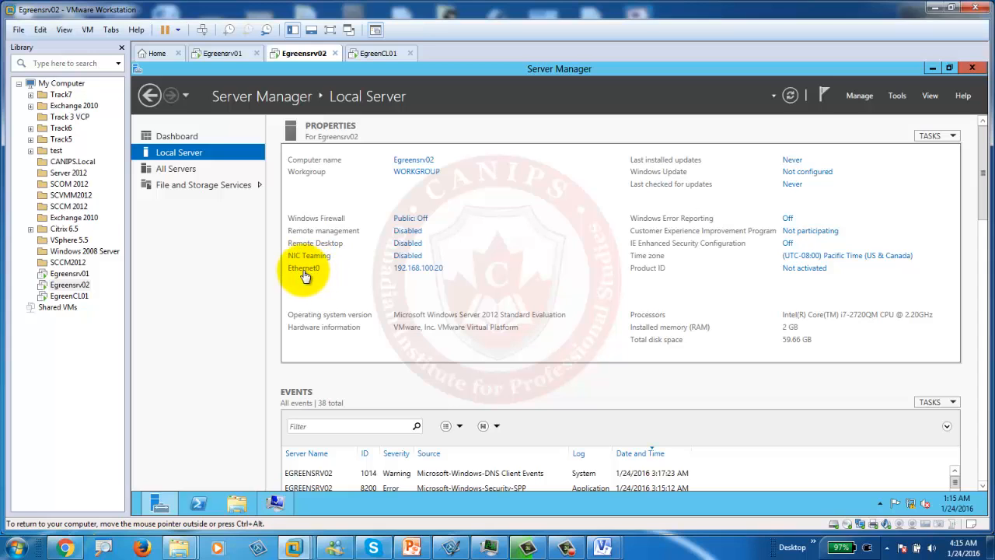
# Step: Review Ethernet0's IPv4 address and DNS settings without changes, then close Network Connections
pyautogui.click(418, 268)
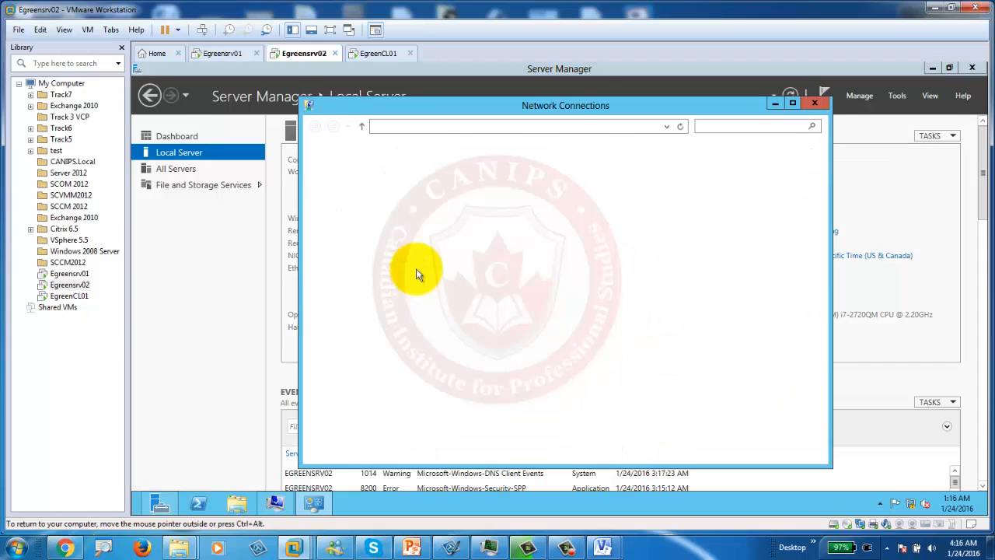
pyautogui.click(359, 175)
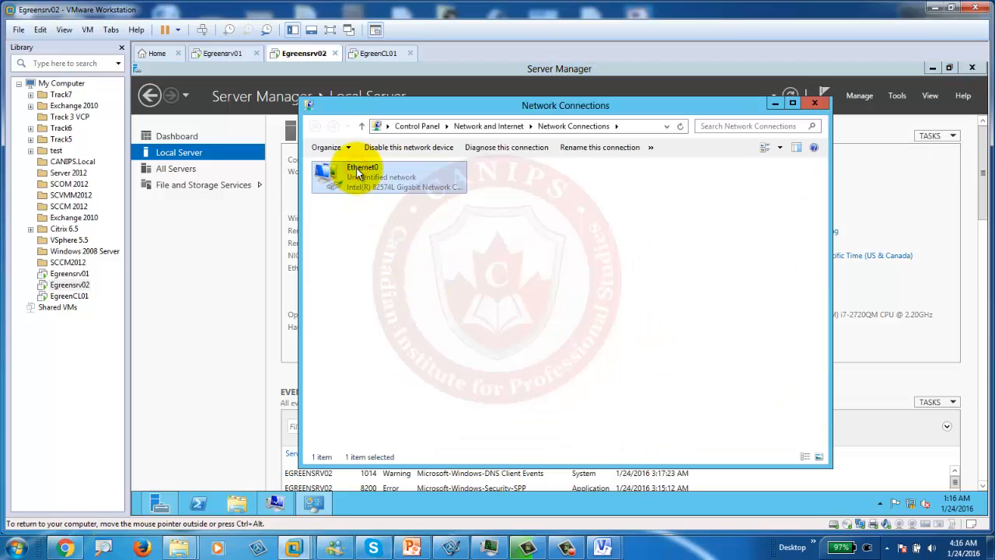
pyautogui.doubleClick(359, 176)
pyautogui.click(488, 386)
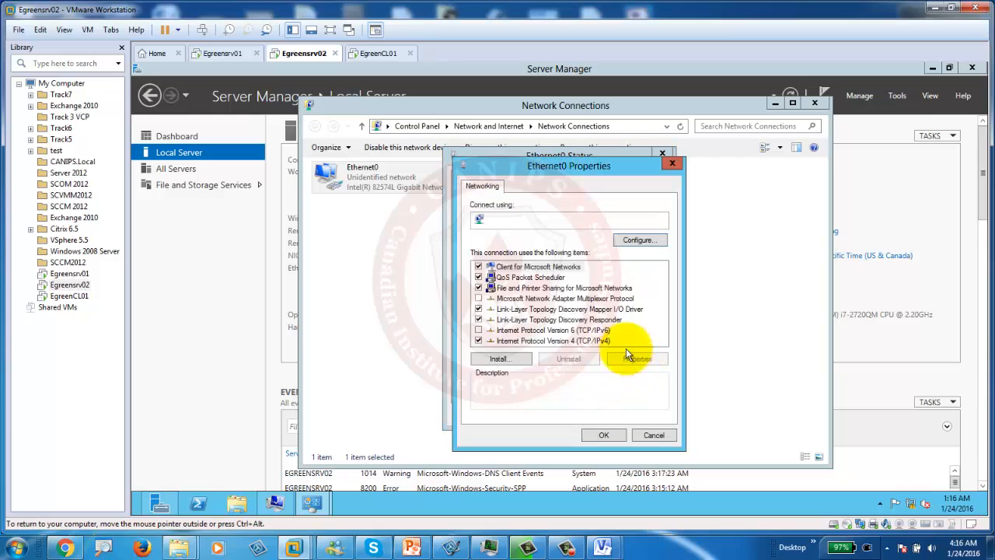
pyautogui.click(565, 340)
pyautogui.click(636, 358)
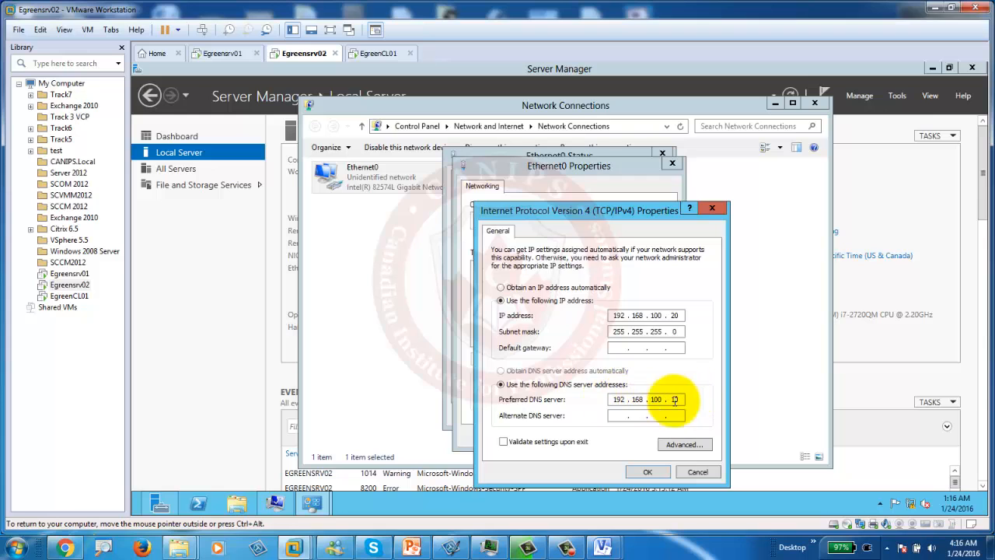
pyautogui.click(680, 470)
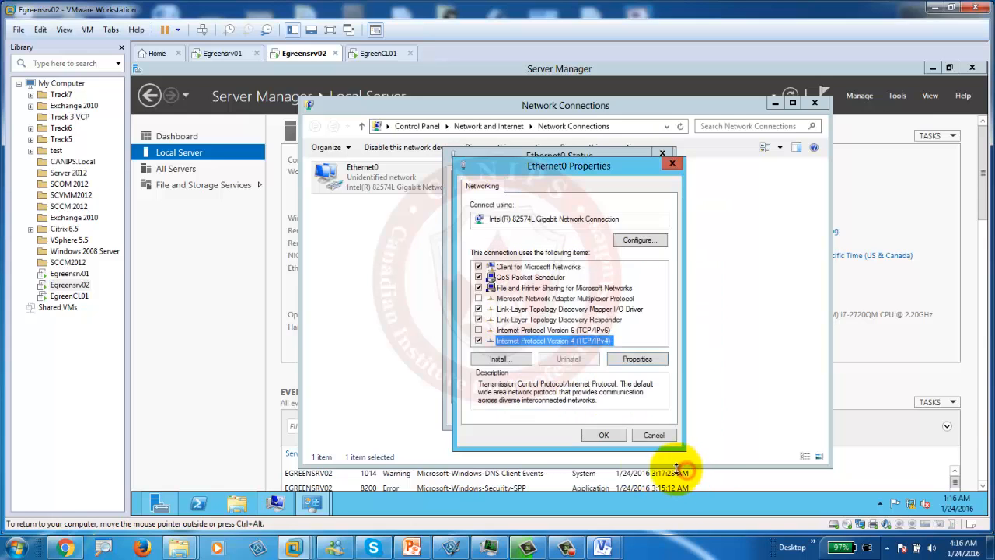
pyautogui.click(651, 434)
pyautogui.click(645, 414)
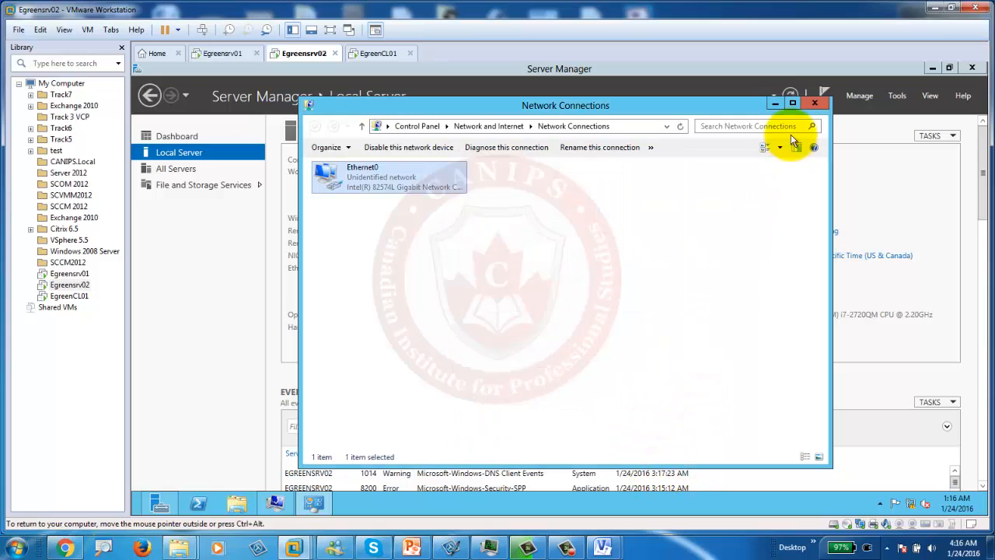
pyautogui.click(815, 104)
# Step: Acknowledge the domain welcome and restart notices, restart Egreensrv02 now, and switch to EgreenCL01
pyautogui.click(934, 69)
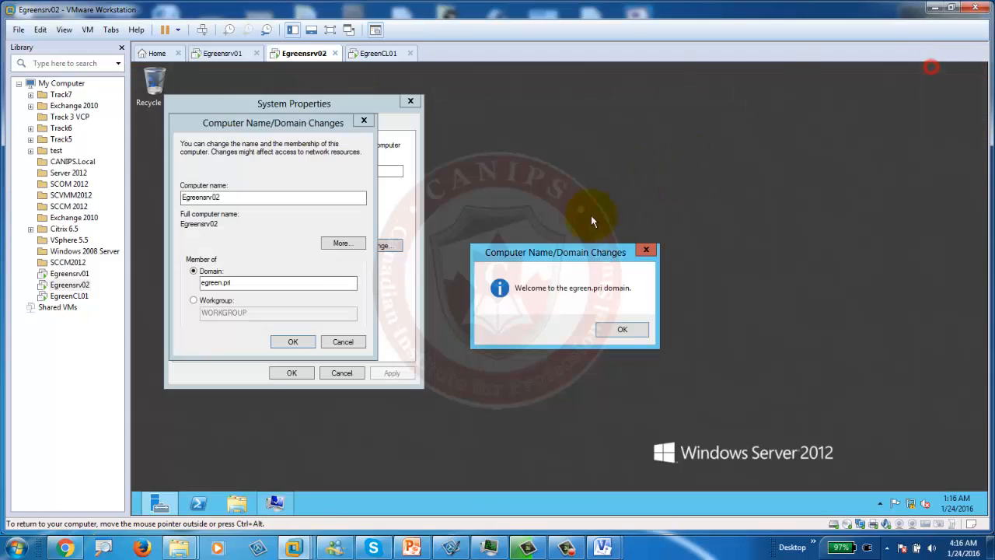
pyautogui.click(619, 326)
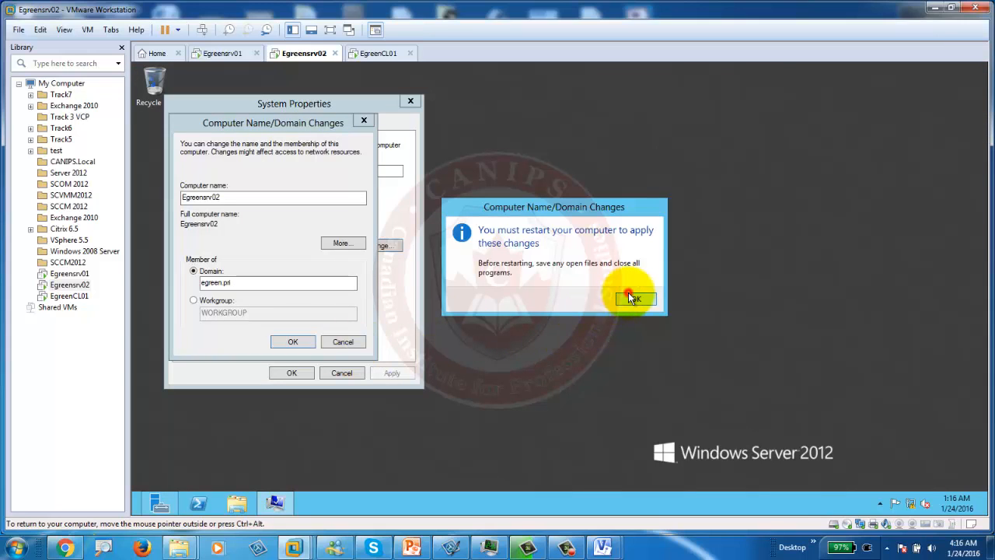
pyautogui.click(632, 298)
pyautogui.click(292, 373)
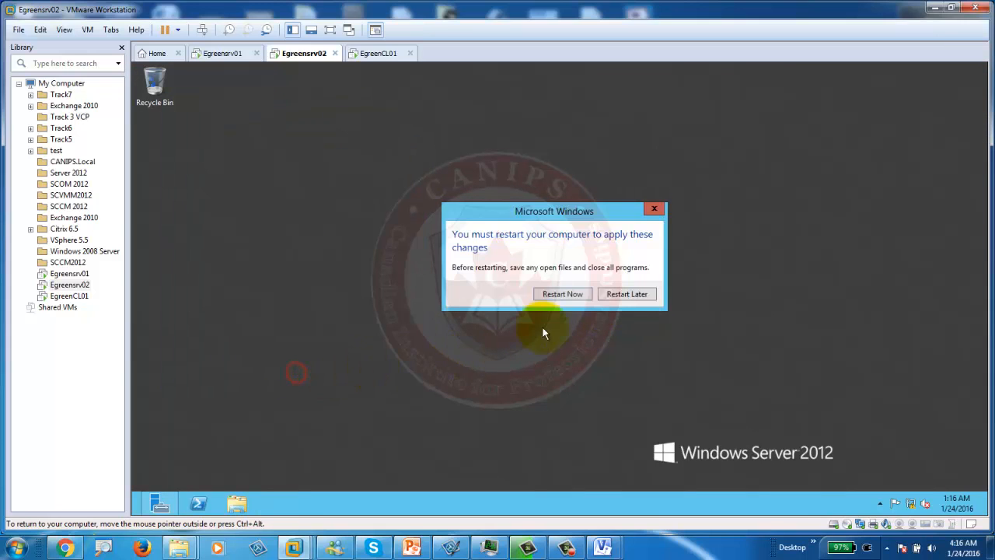
pyautogui.click(565, 294)
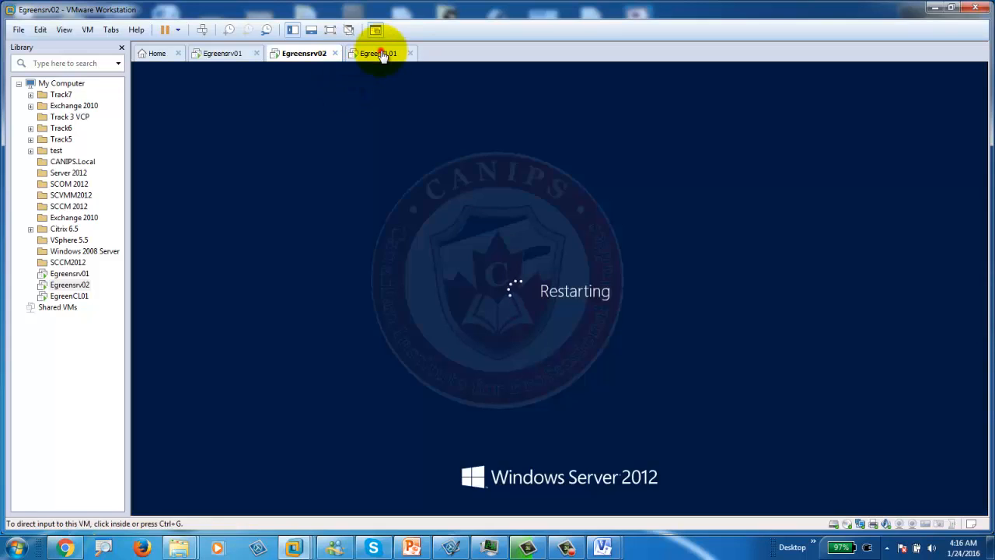
pyautogui.click(381, 54)
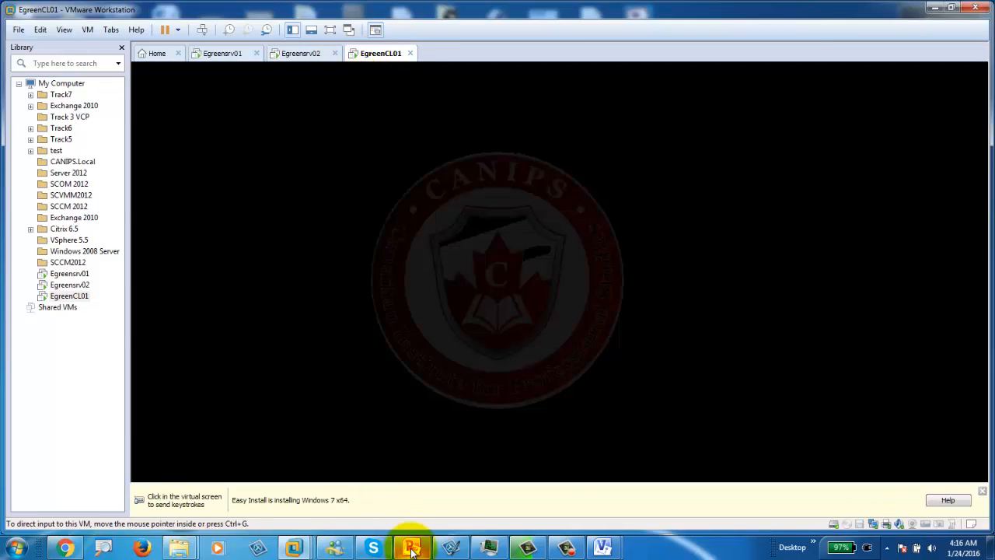
pyautogui.click(412, 548)
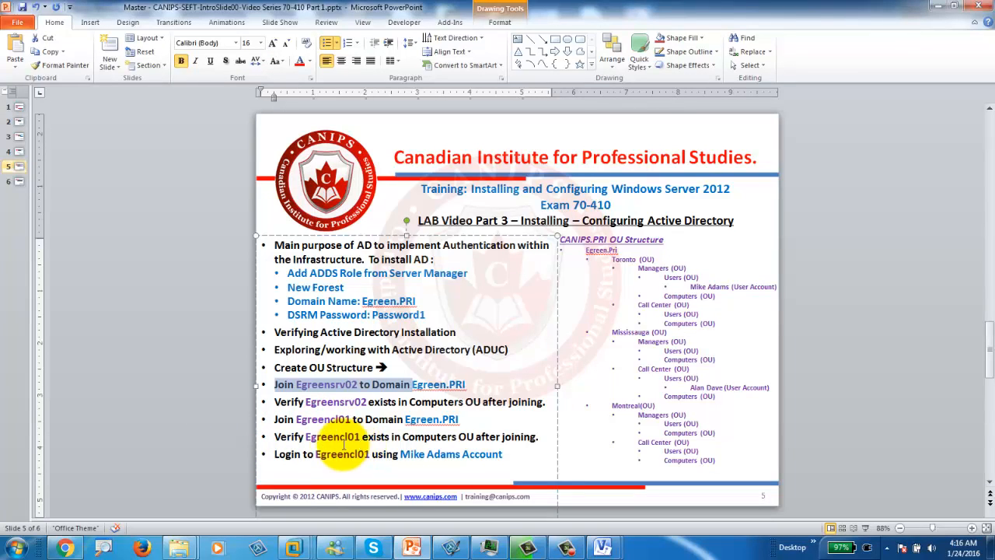
pyautogui.doubleClick(332, 437)
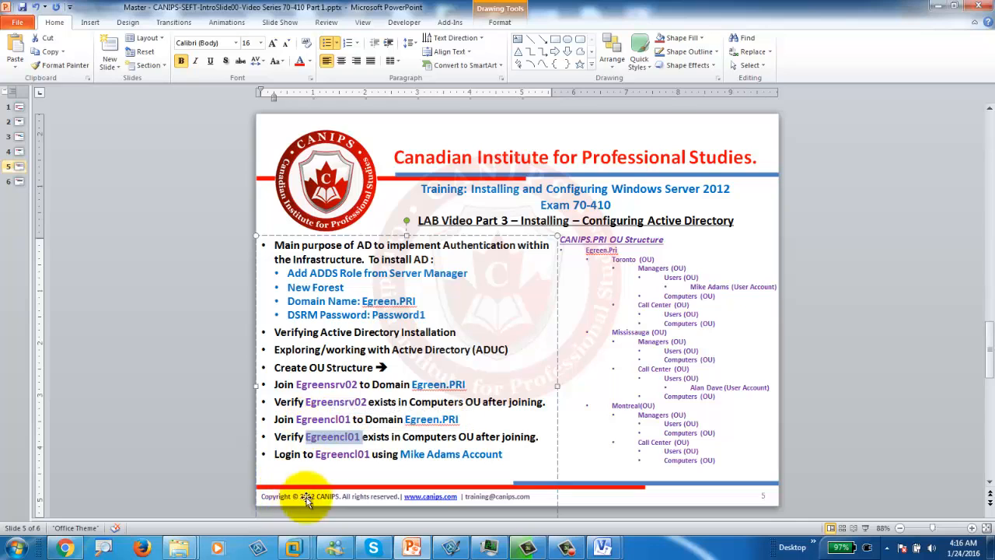
pyautogui.click(295, 420)
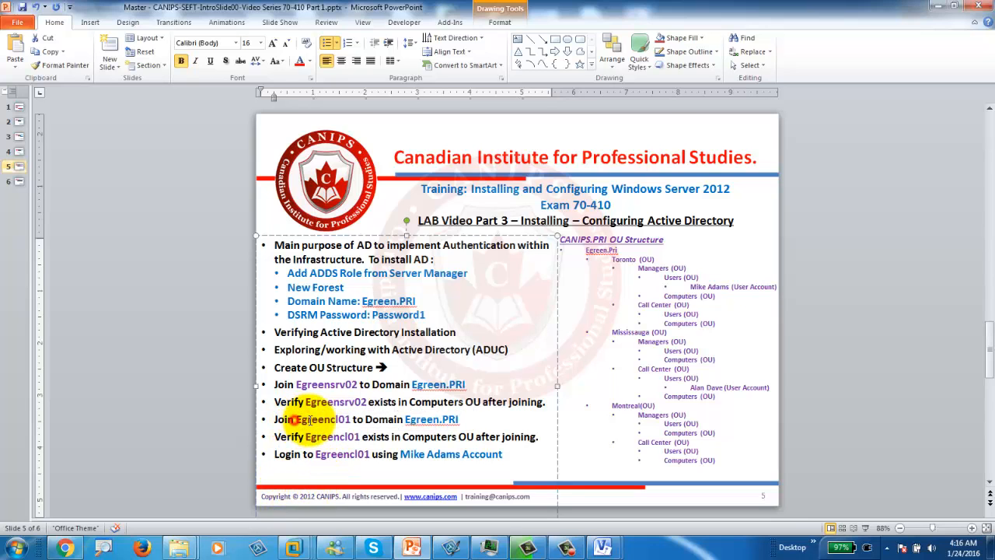
pyautogui.moveTo(305, 420); pyautogui.dragTo(362, 420)
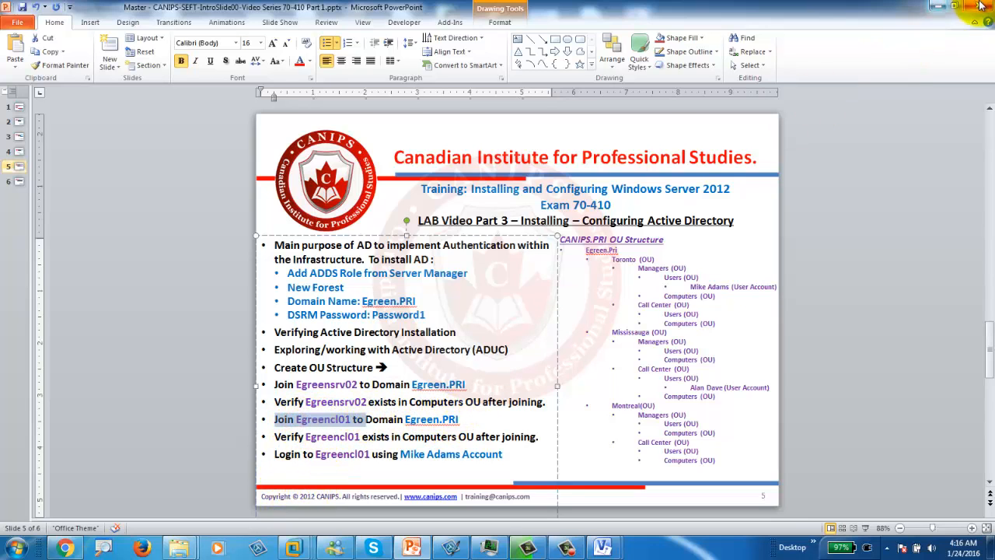
pyautogui.click(940, 6)
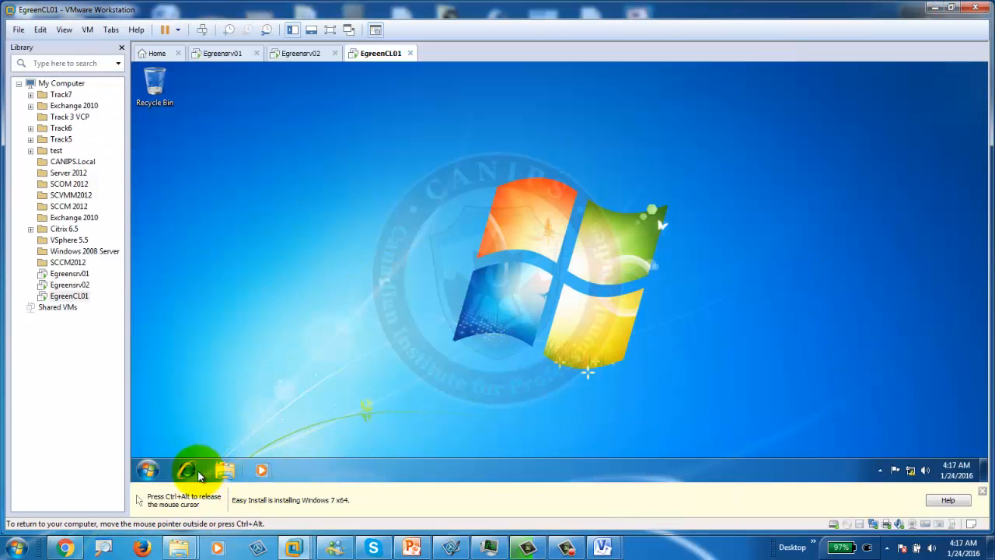
# Step: Open EgreenCL01's System Properties via Computer > Properties and start changing its domain membership
pyautogui.click(146, 473)
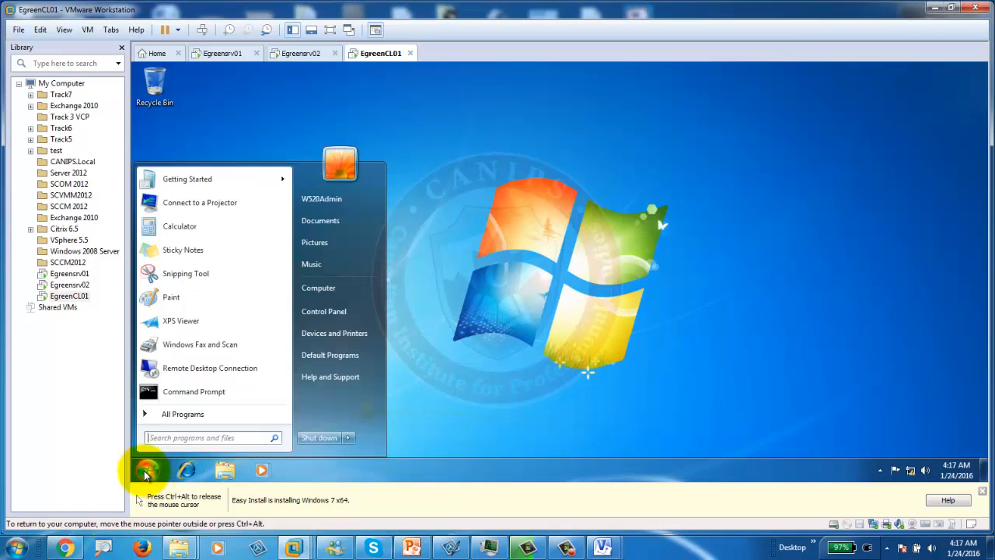
pyautogui.rightClick(325, 290)
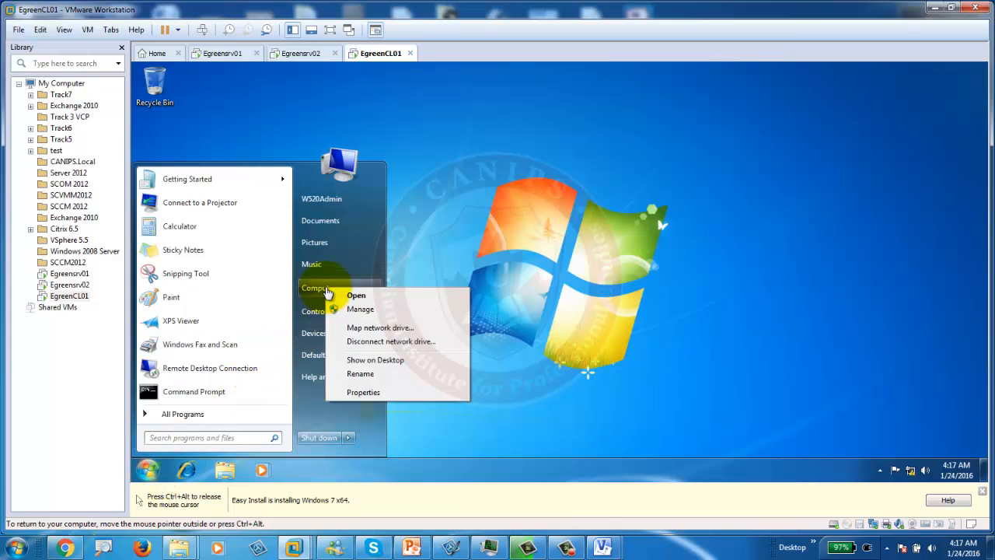
pyautogui.click(363, 392)
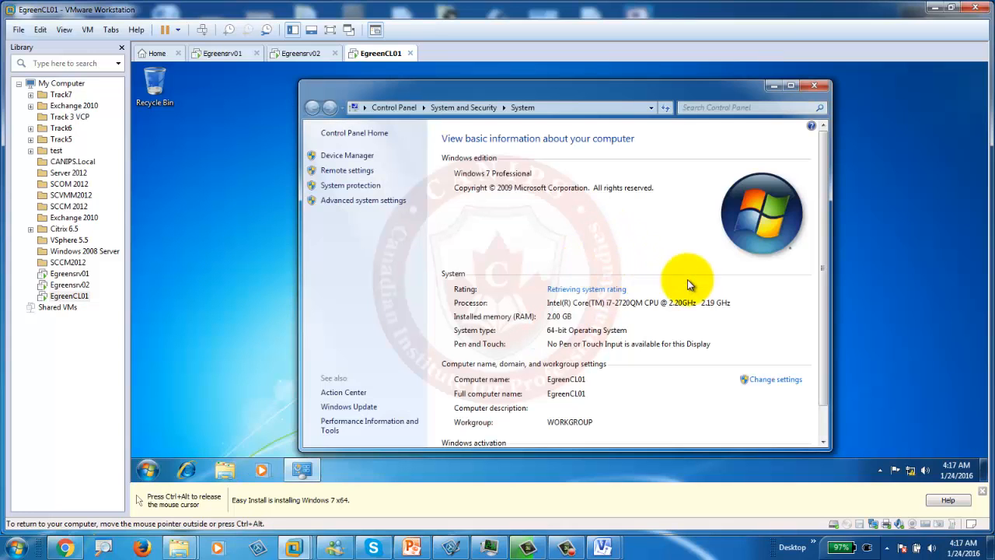
pyautogui.click(778, 381)
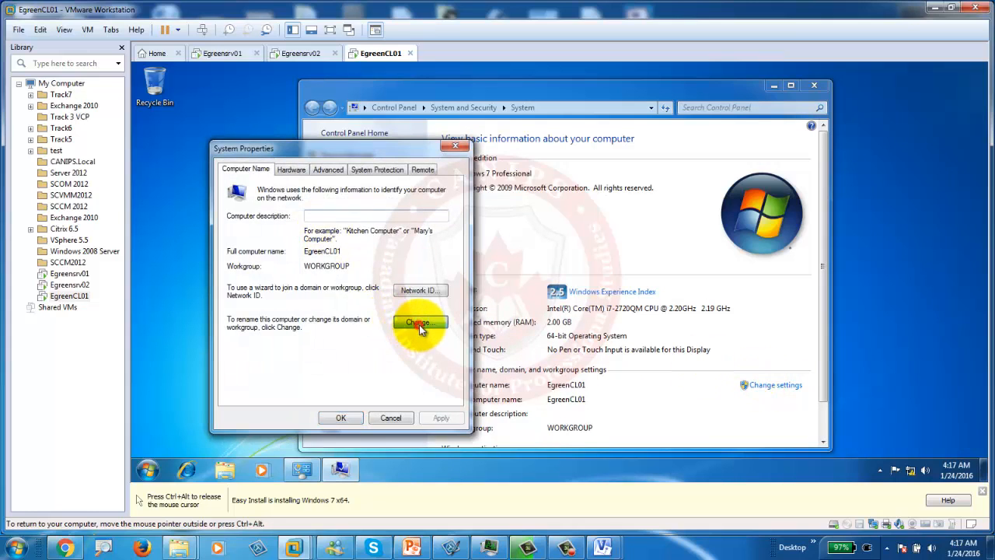
pyautogui.click(419, 325)
# Step: Select Domain, enter egreen.pri fixing the missing-dot typo, and submit administrator credentials
pyautogui.click(251, 315)
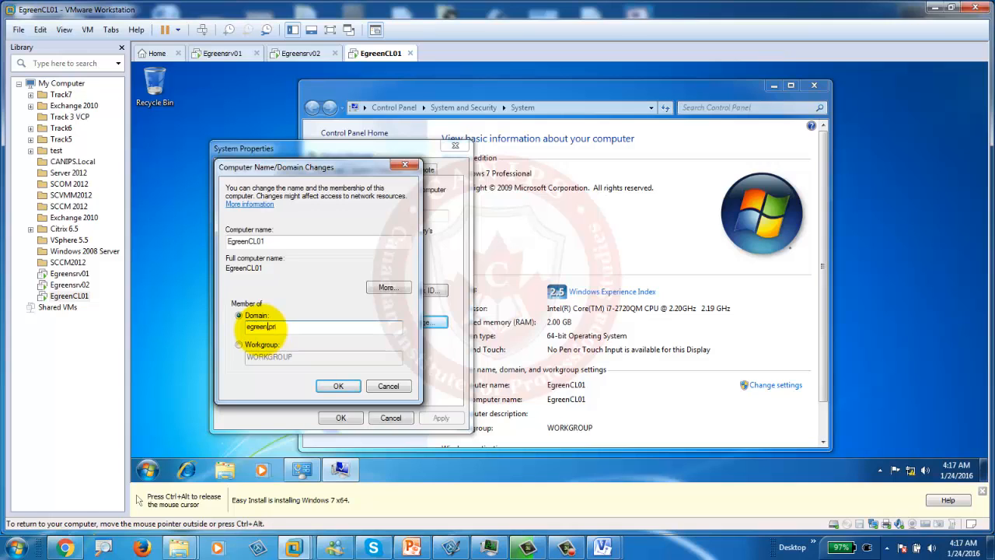
pyautogui.press('Return')
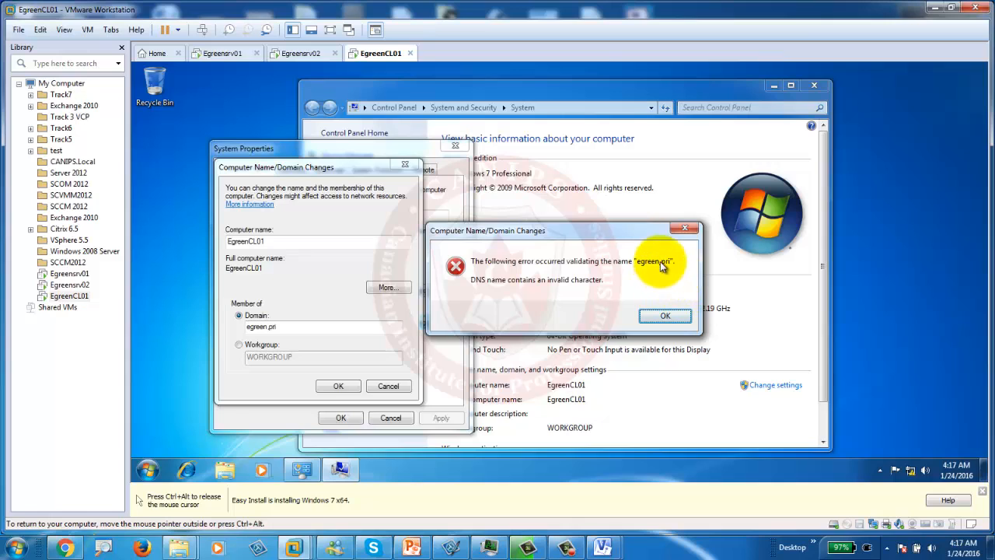
pyautogui.click(663, 317)
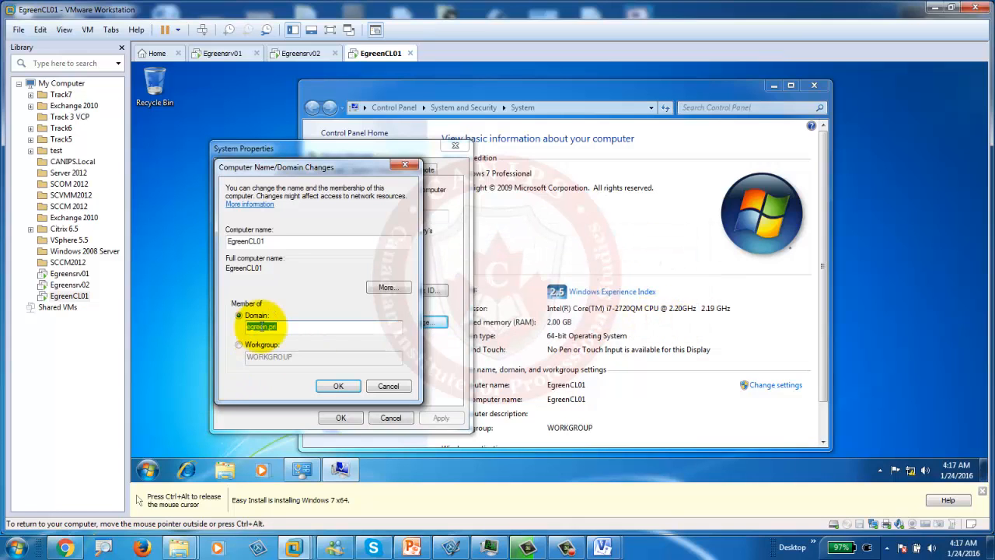
pyautogui.click(271, 327)
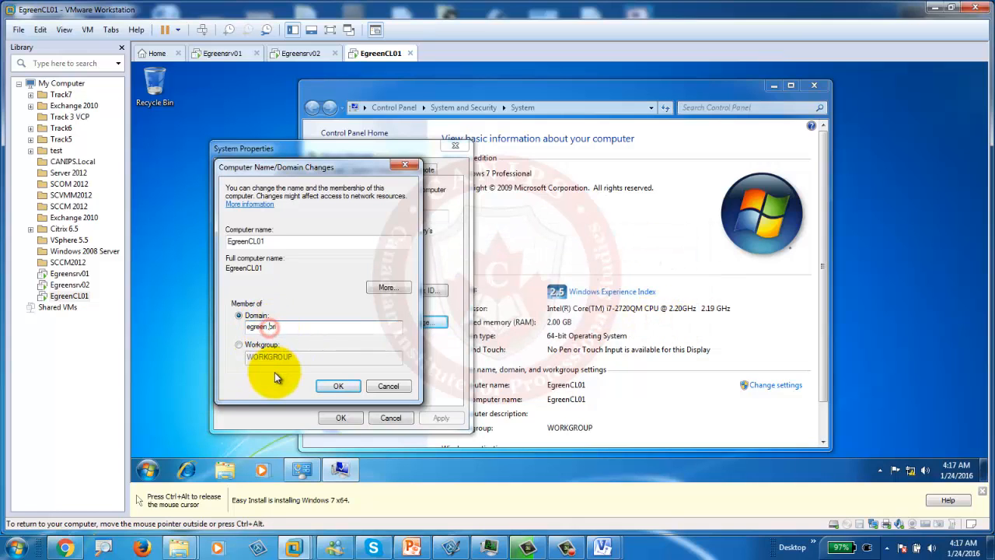
pyautogui.write('.')
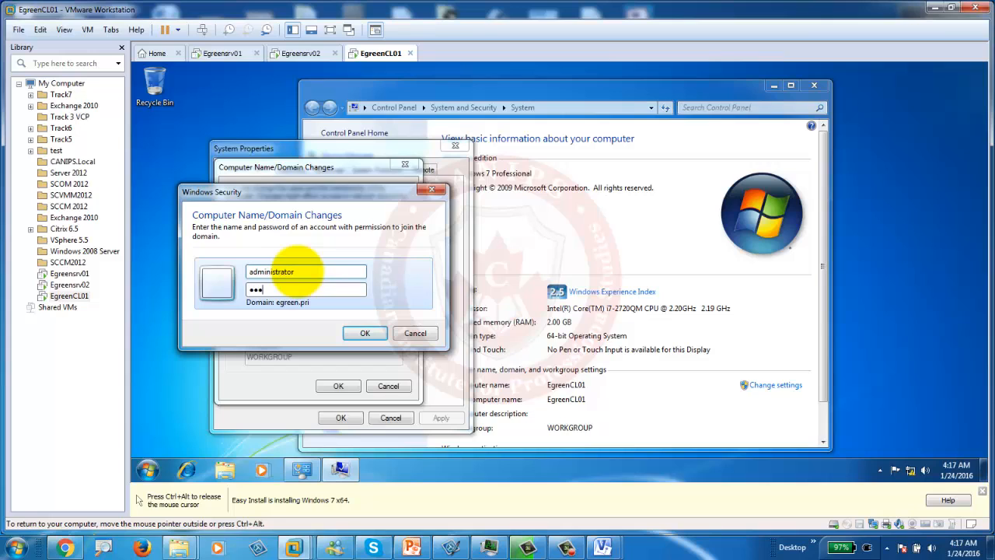
pyautogui.press('Return')
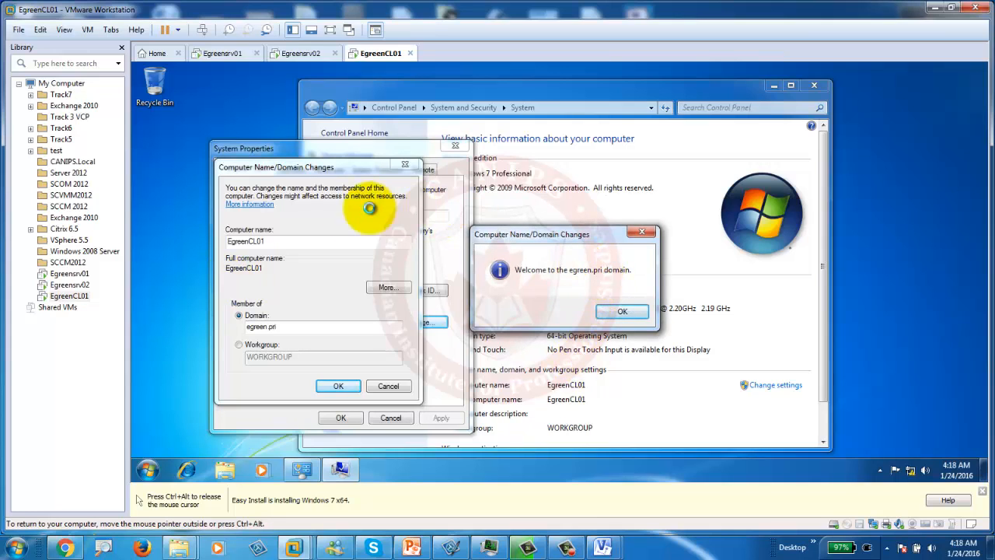
# Step: Acknowledge the welcome and restart notices, close System Properties, and restart EgreenCL01 now
pyautogui.click(628, 310)
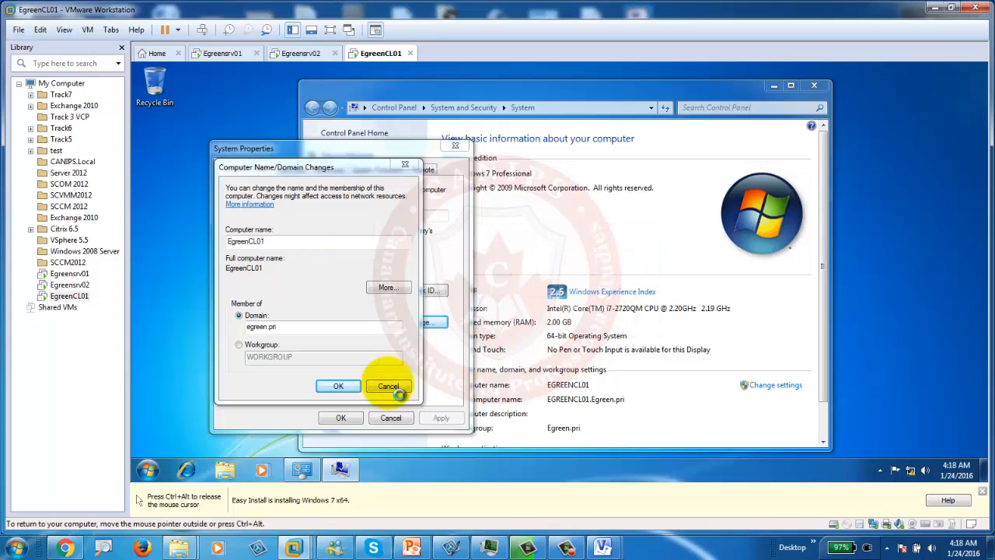
pyautogui.click(339, 386)
pyautogui.click(645, 282)
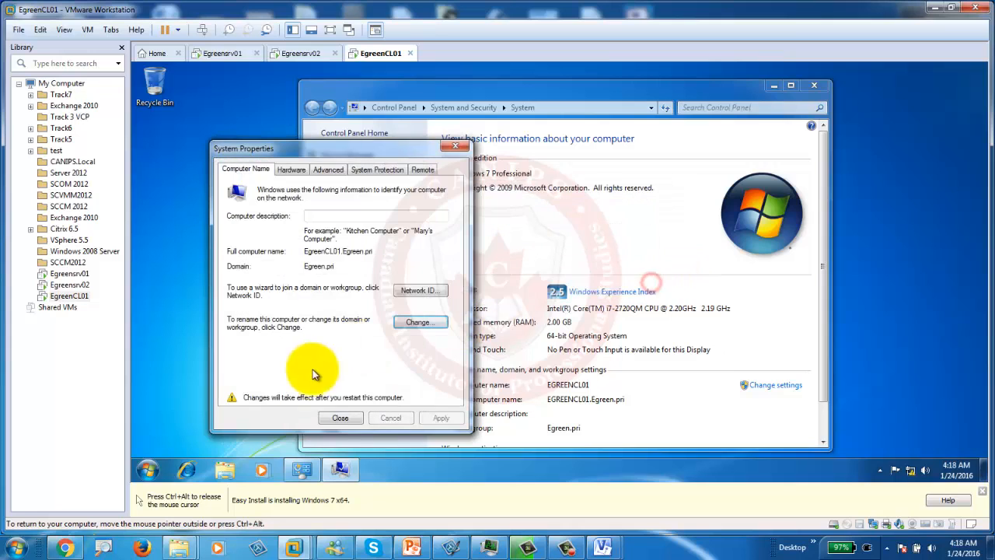
pyautogui.click(339, 418)
pyautogui.click(561, 278)
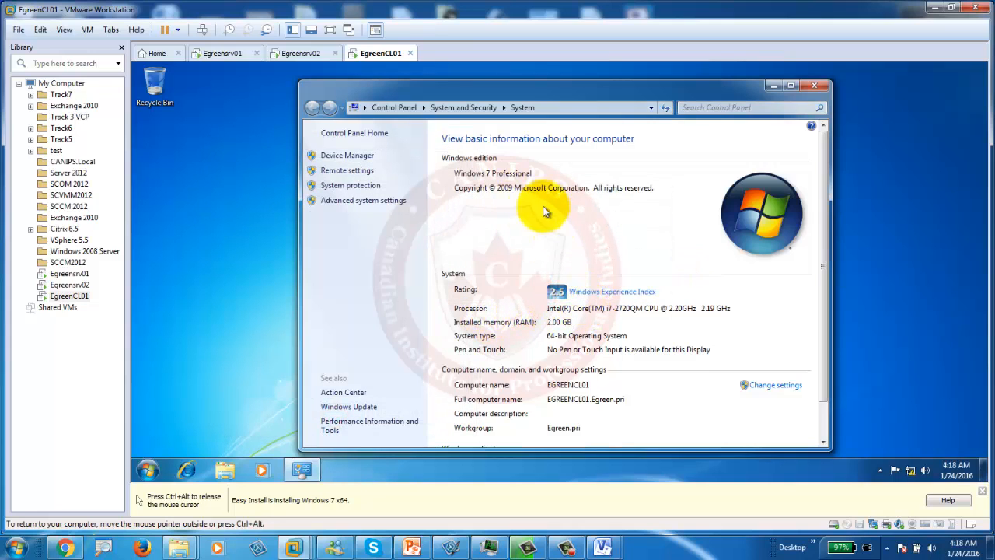
pyautogui.click(301, 53)
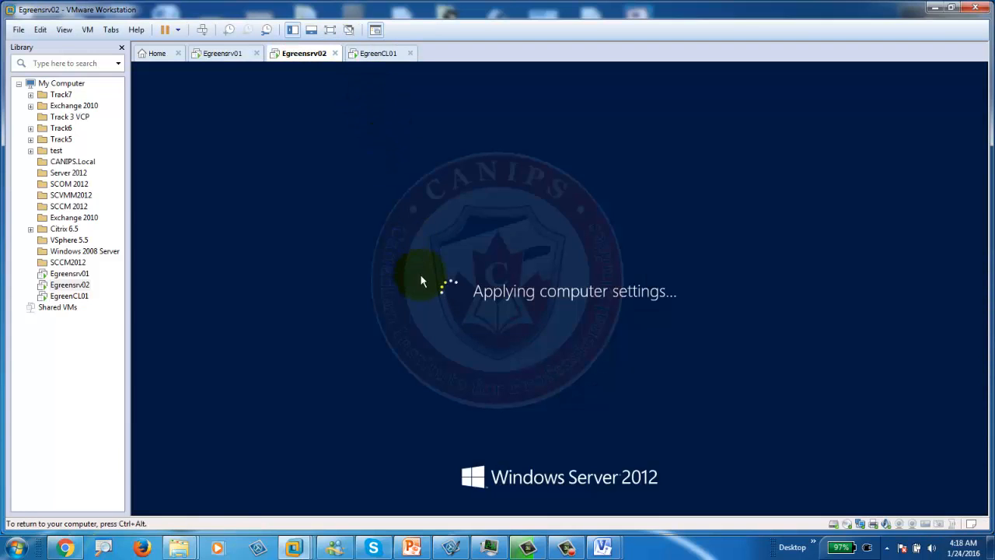
# Step: Check the EgreenCL01, Egreensrv01 and Egreensrv02 consoles, then switch to the lab plan slideshow
pyautogui.click(376, 54)
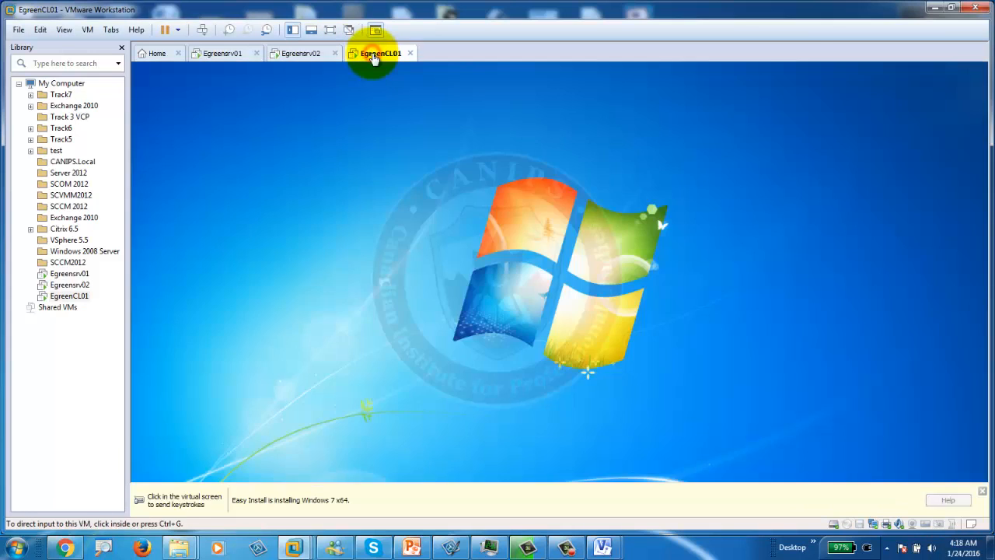
pyautogui.click(502, 301)
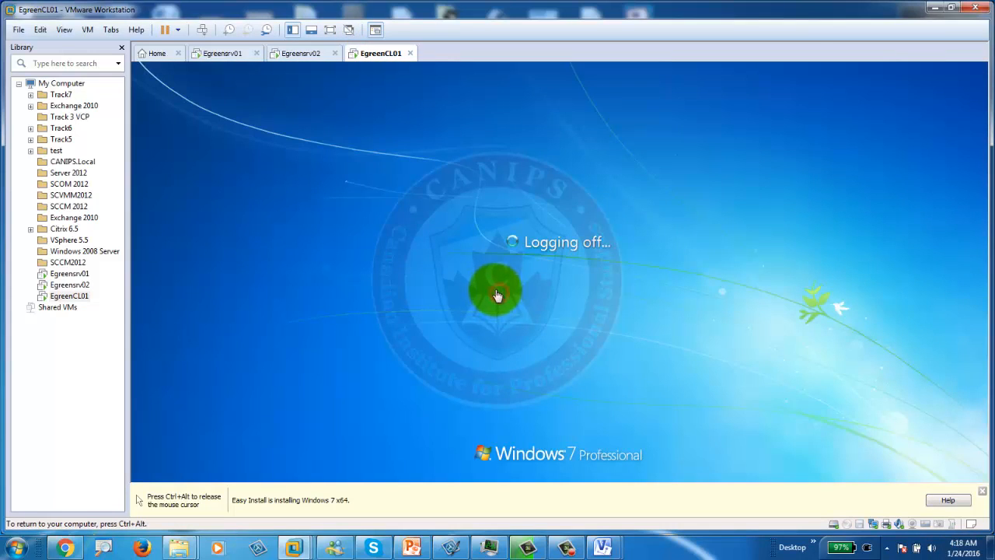
pyautogui.hotkey('ctrl', 'alt')
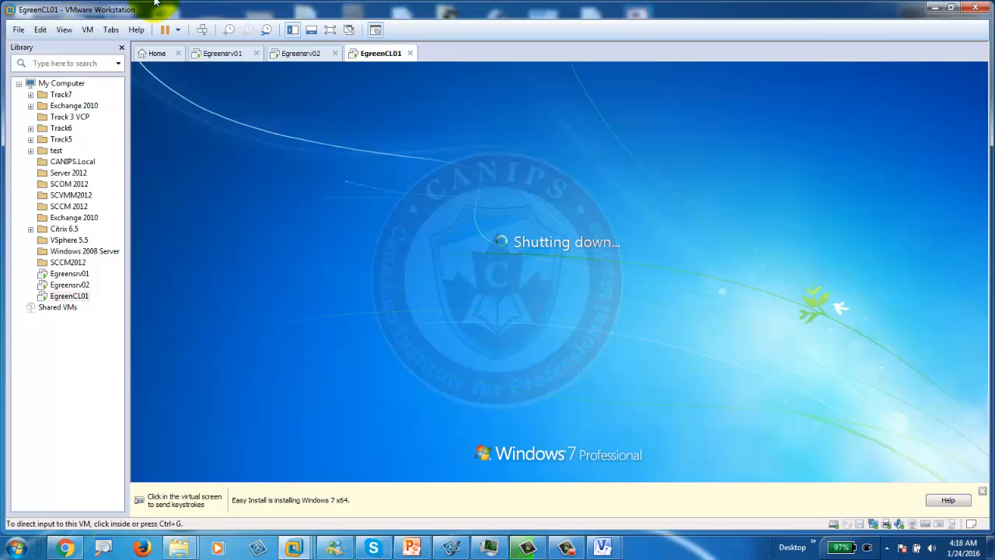
pyautogui.click(218, 54)
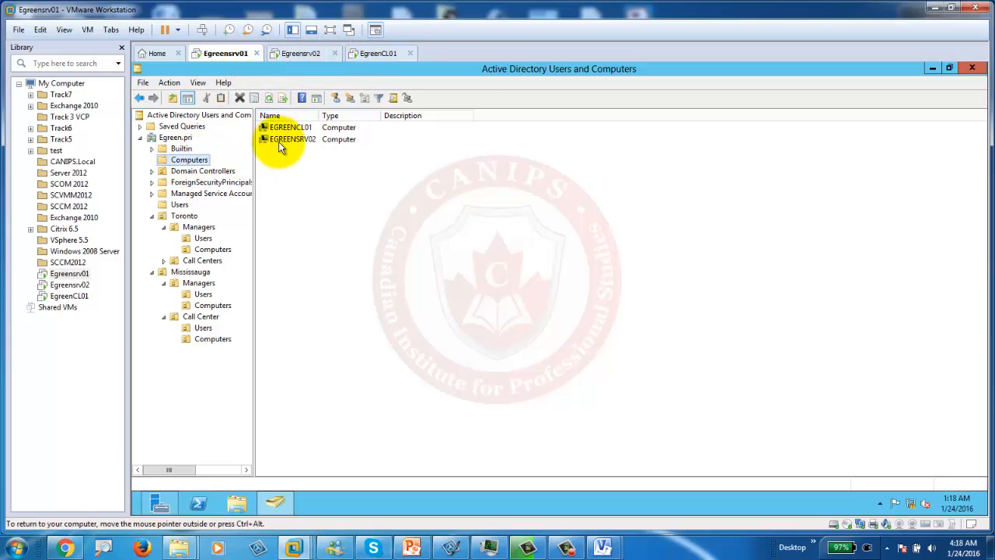
pyautogui.click(377, 54)
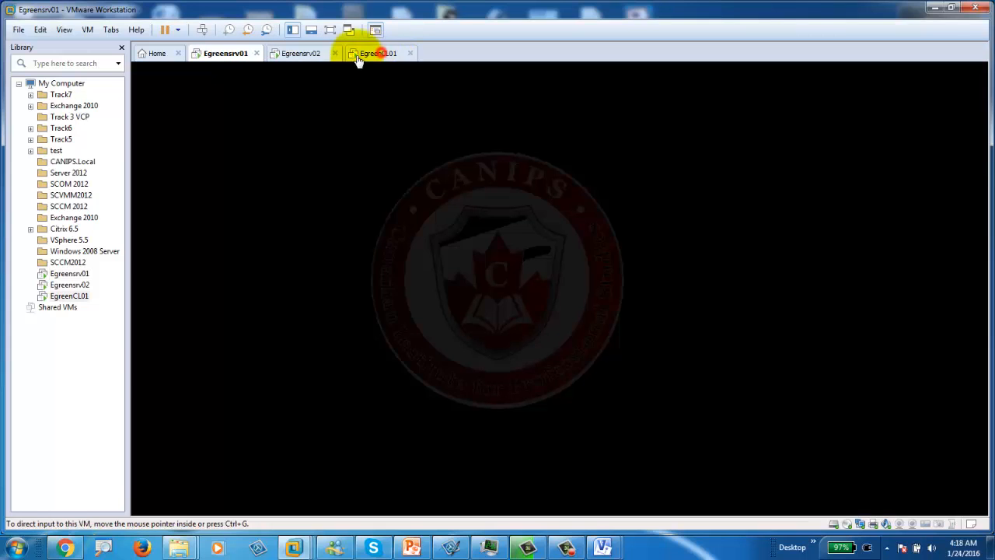
pyautogui.click(309, 56)
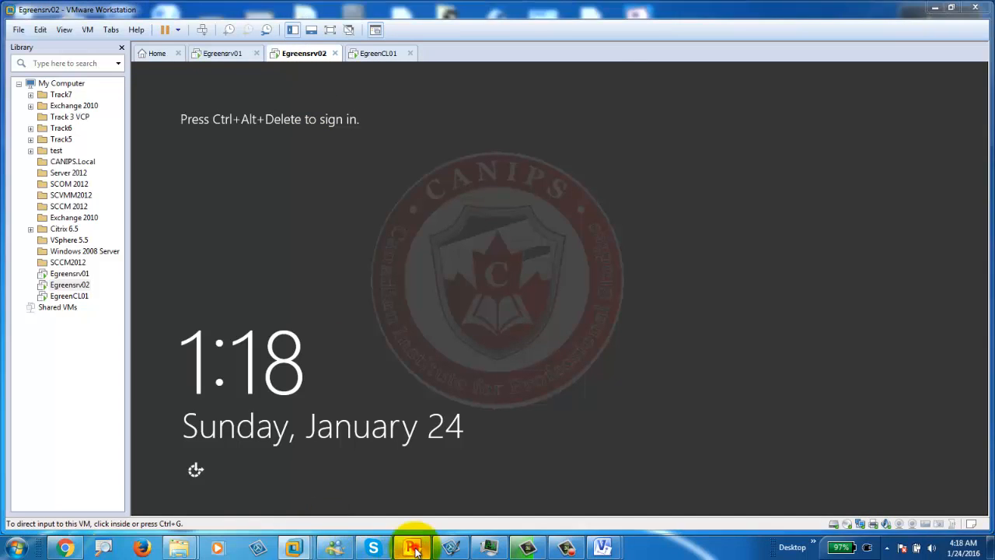
pyautogui.click(411, 548)
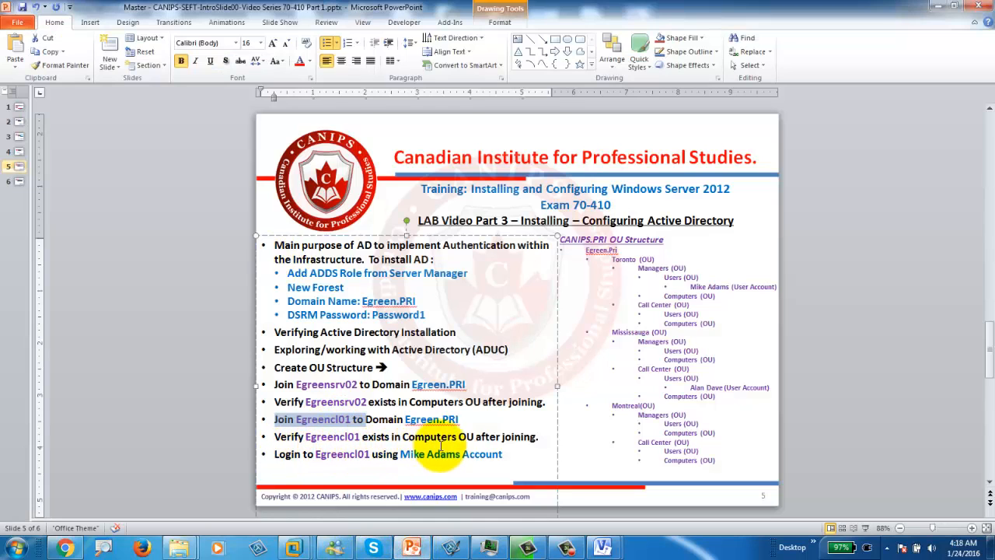
# Step: Highlight slide 5's verification items (Computers OU, Egreencl01, Egreensrv02, user account), then return to EgreenCL01
pyautogui.moveTo(402, 437); pyautogui.dragTo(475, 437)
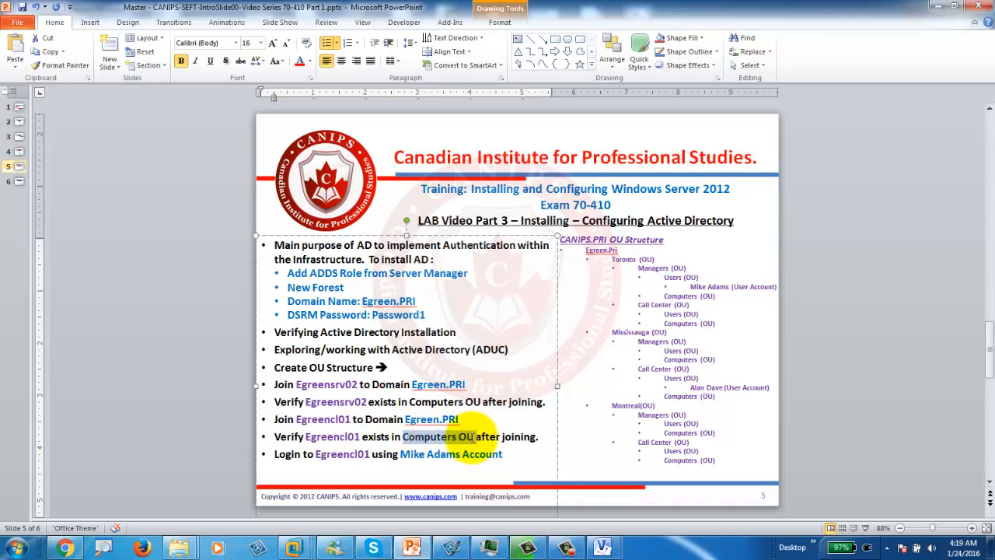
pyautogui.doubleClick(330, 437)
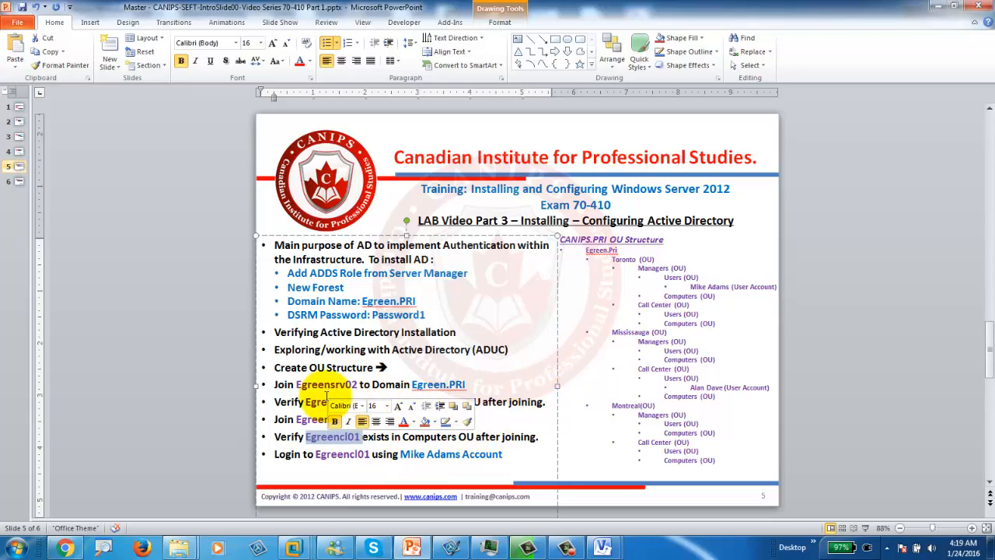
pyautogui.moveTo(280, 402); pyautogui.dragTo(449, 409)
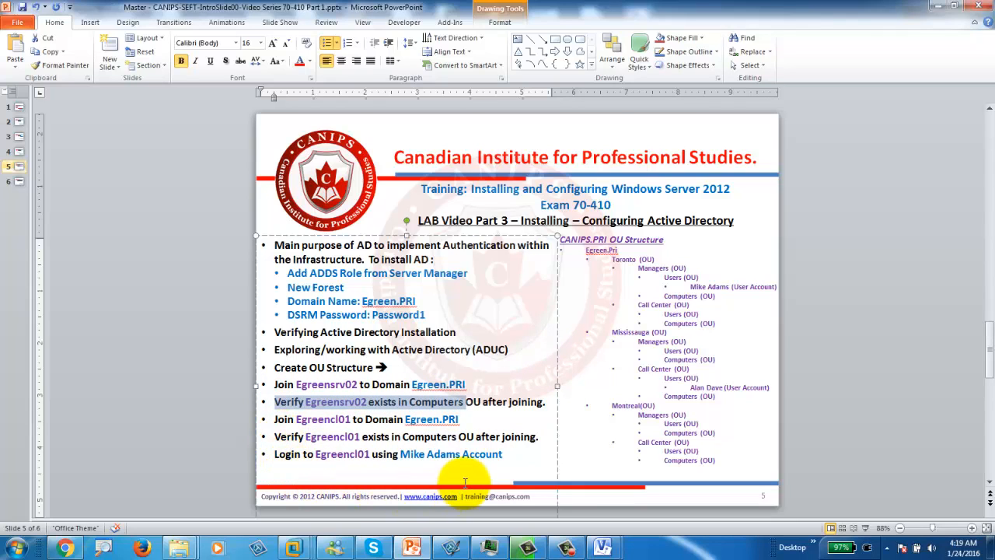
pyautogui.moveTo(400, 455); pyautogui.dragTo(462, 456)
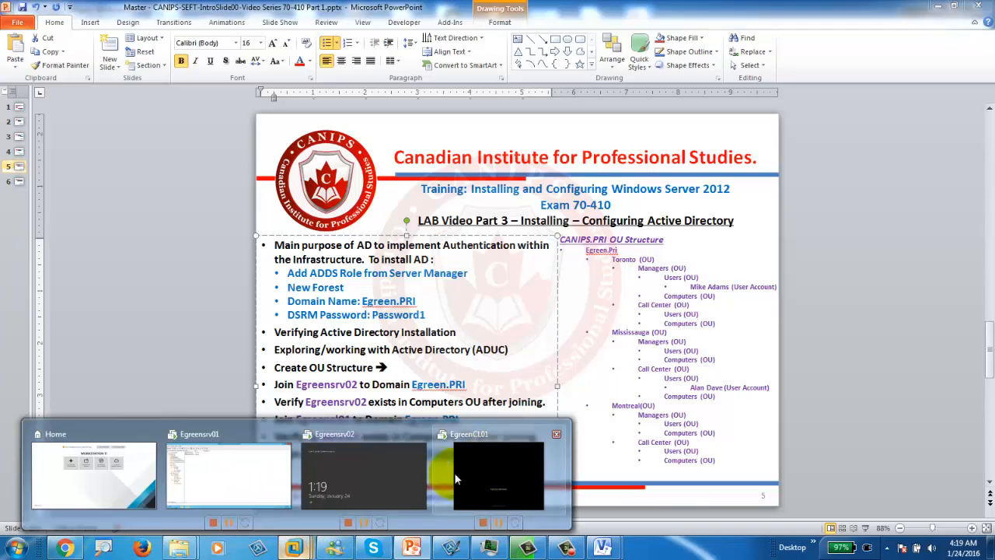
pyautogui.click(485, 466)
pyautogui.click(373, 53)
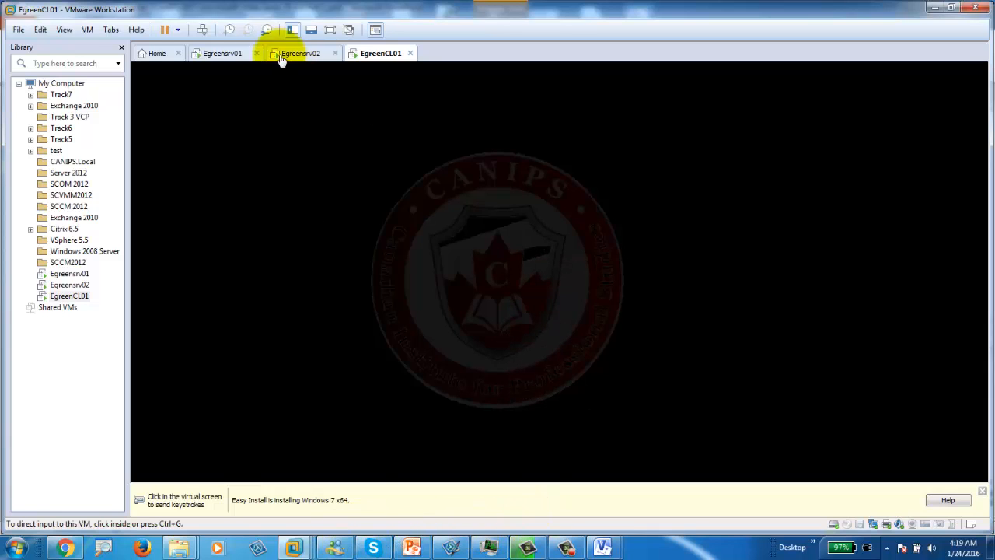
# Step: On Egreensrv01, check the Toronto Managers user's logon name on the Account tab, then return to EgreenCL01
pyautogui.click(227, 53)
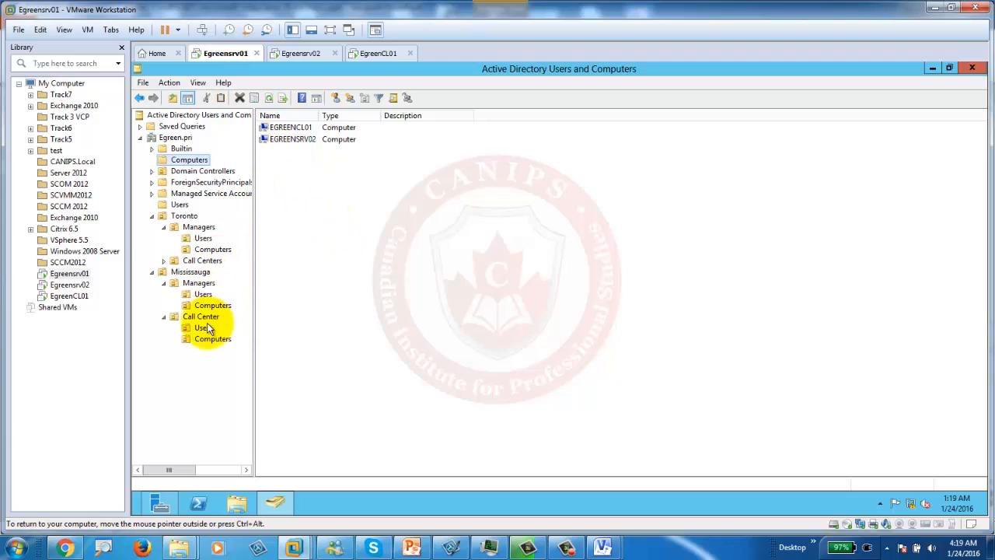
pyautogui.click(201, 238)
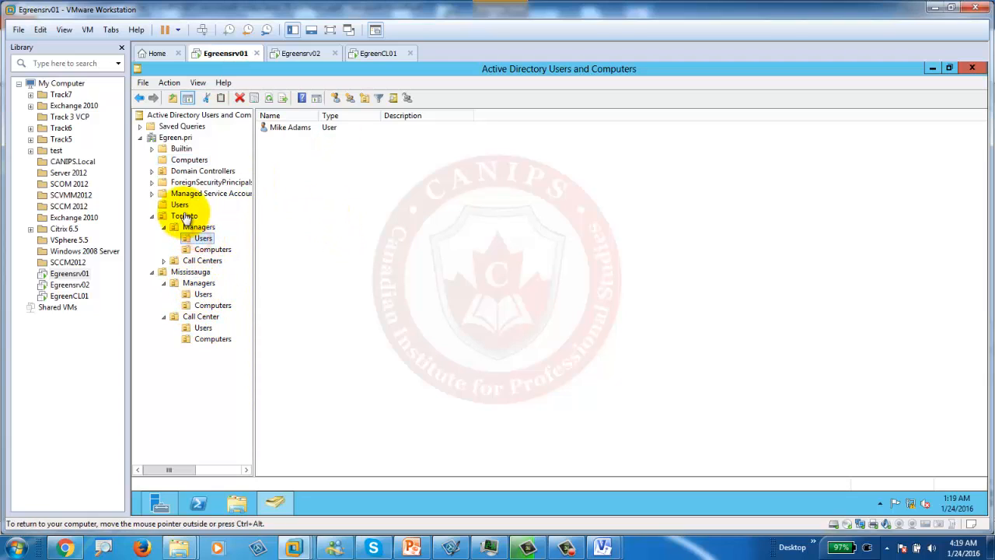
pyautogui.click(285, 126)
pyautogui.doubleClick(286, 126)
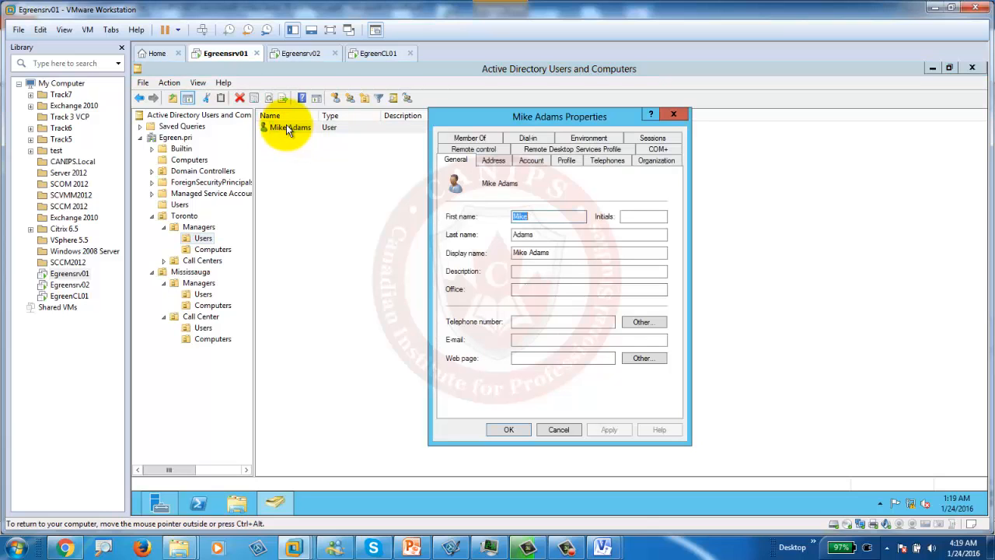
pyautogui.click(531, 160)
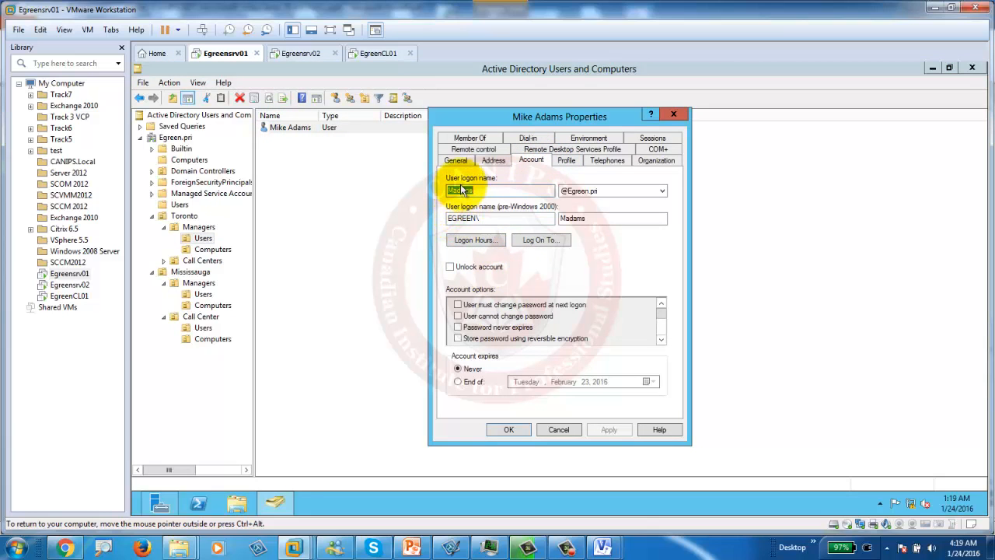
pyautogui.moveTo(481, 189); pyautogui.dragTo(425, 189)
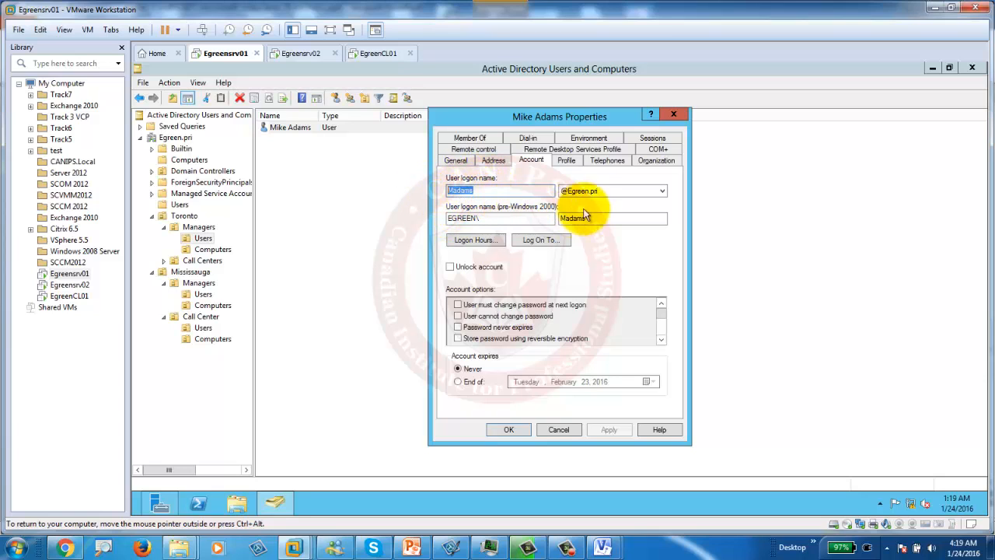
pyautogui.click(675, 115)
pyautogui.click(377, 53)
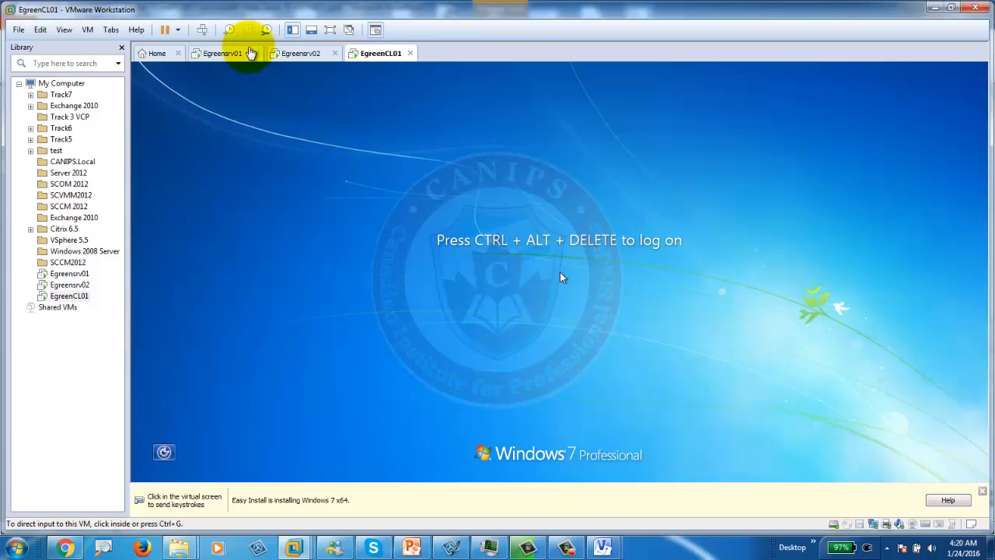
# Step: Log on to EgreenCL01 as Other User with the egreen domain user's name and password
pyautogui.click(202, 30)
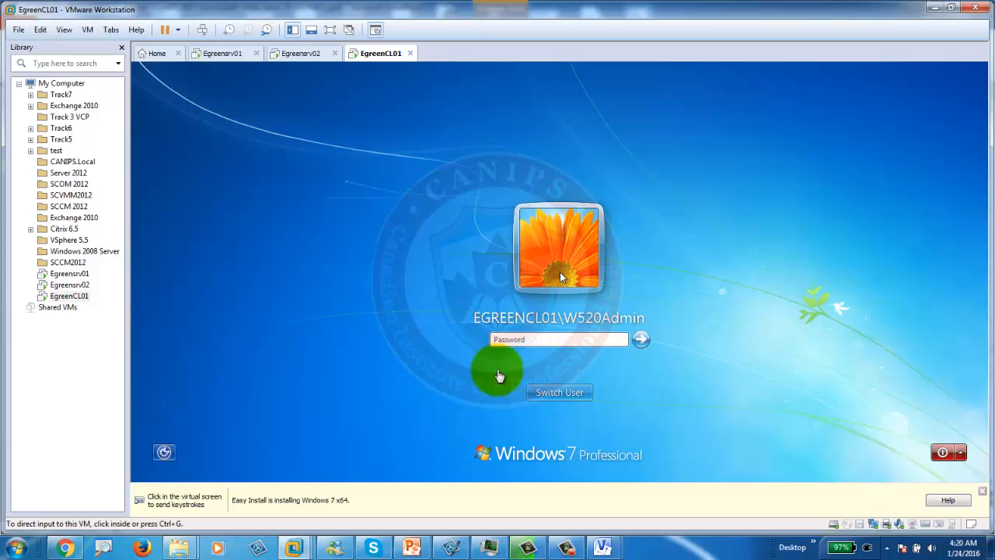
pyautogui.click(560, 334)
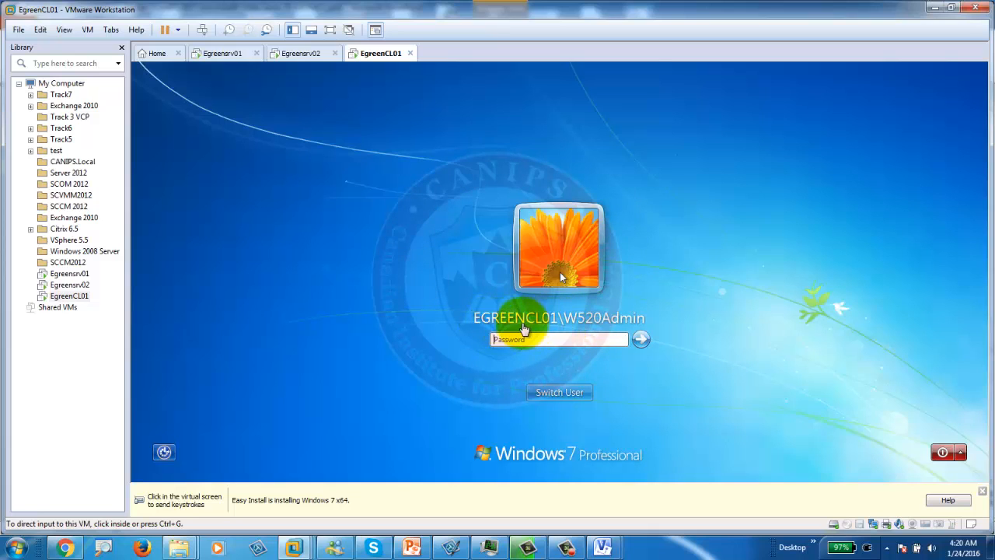
pyautogui.click(571, 394)
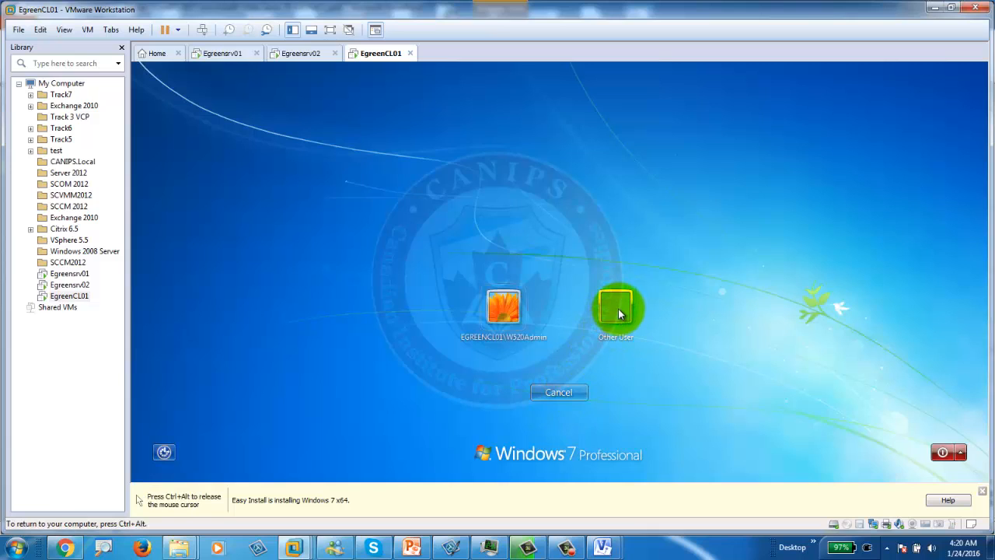
pyautogui.click(618, 311)
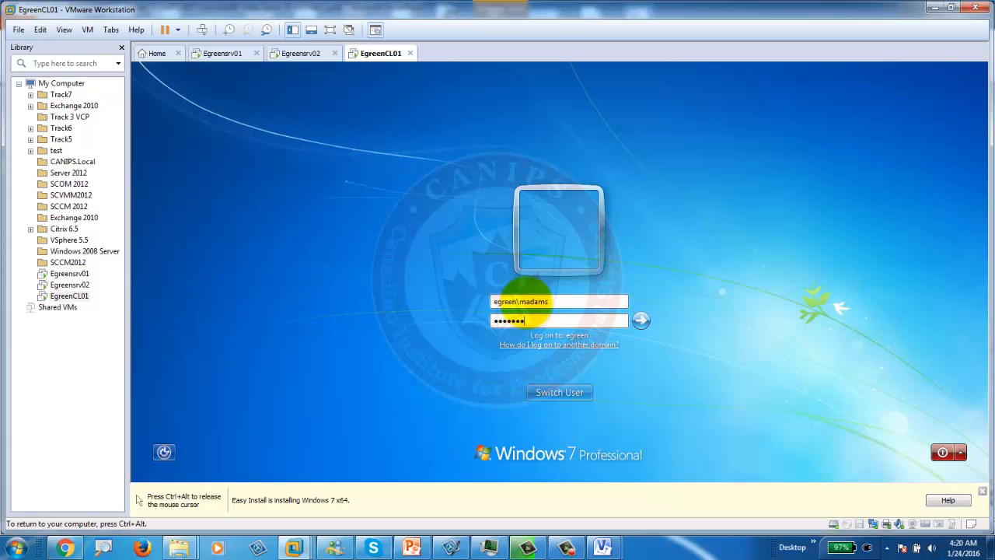
pyautogui.press('Return')
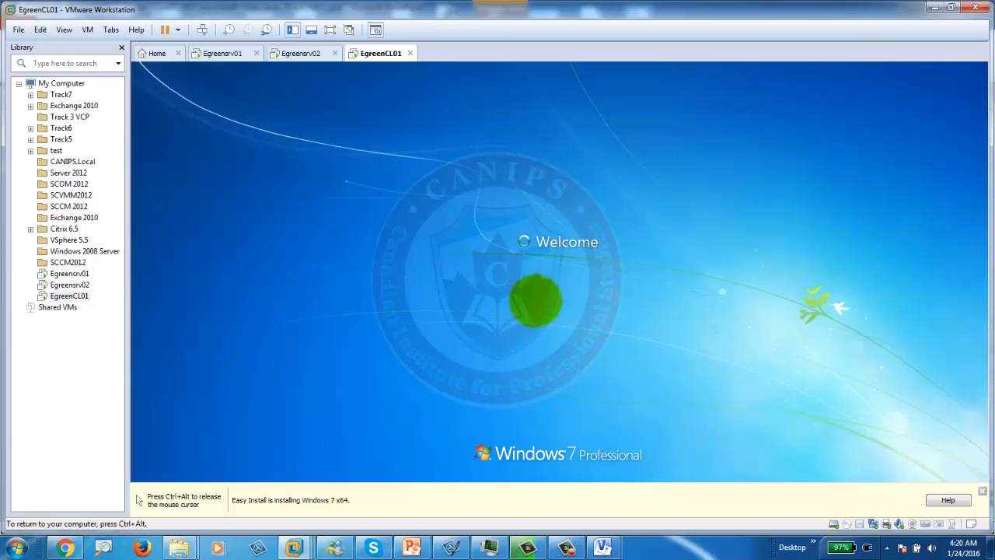
pyautogui.hotkey('ctrl', 'alt')
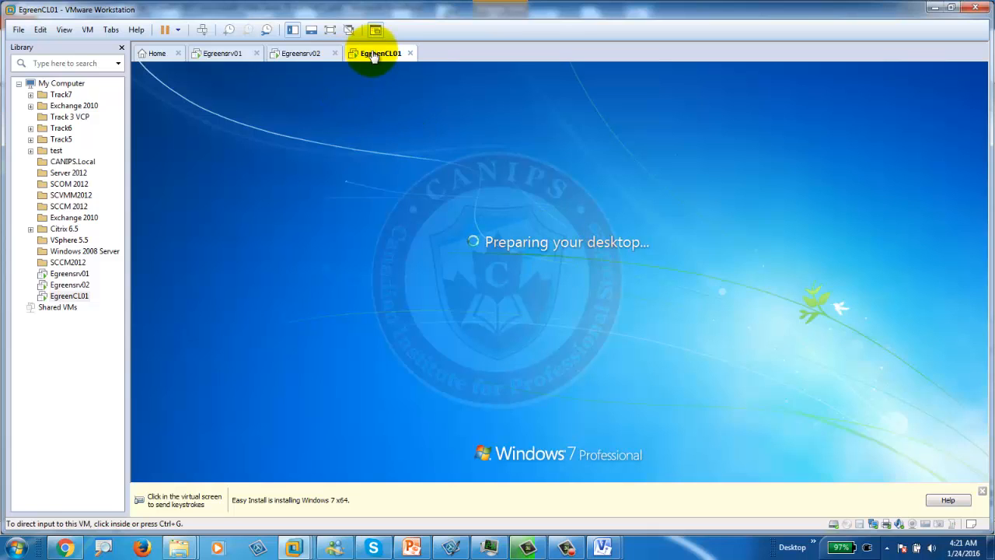
# Step: Glance at Active Directory Users and Computers on Egreensrv01, then return to EgreenCL01's sign-in progress
pyautogui.click(222, 54)
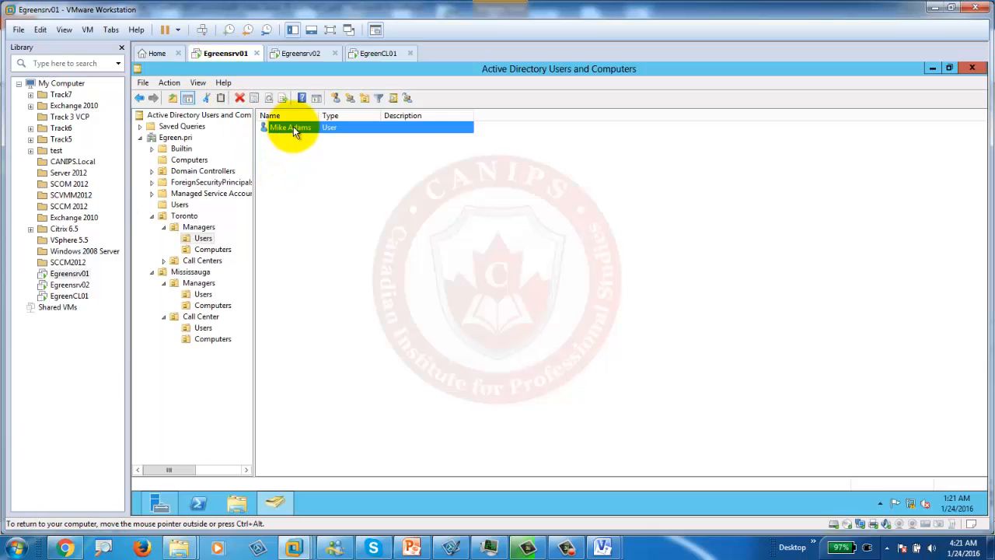
pyautogui.click(379, 55)
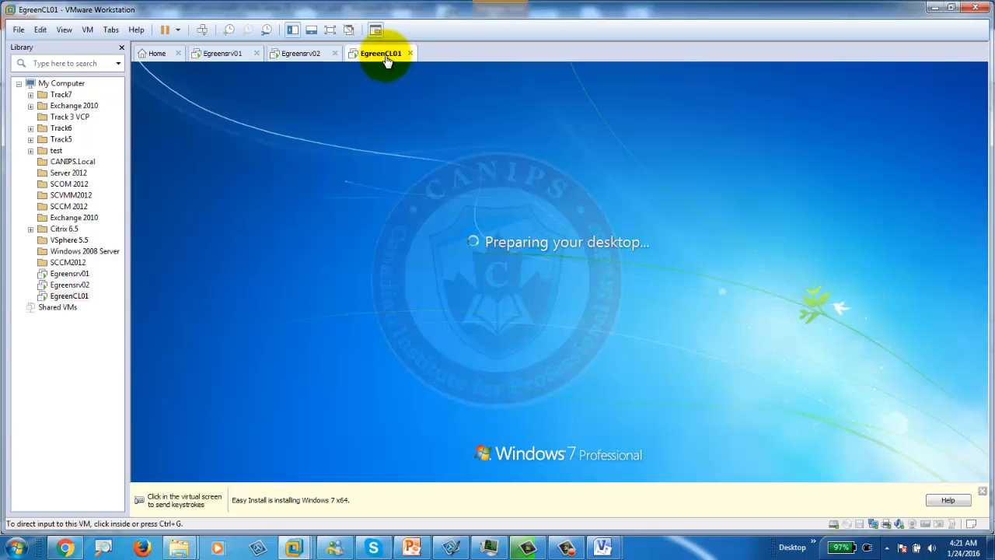
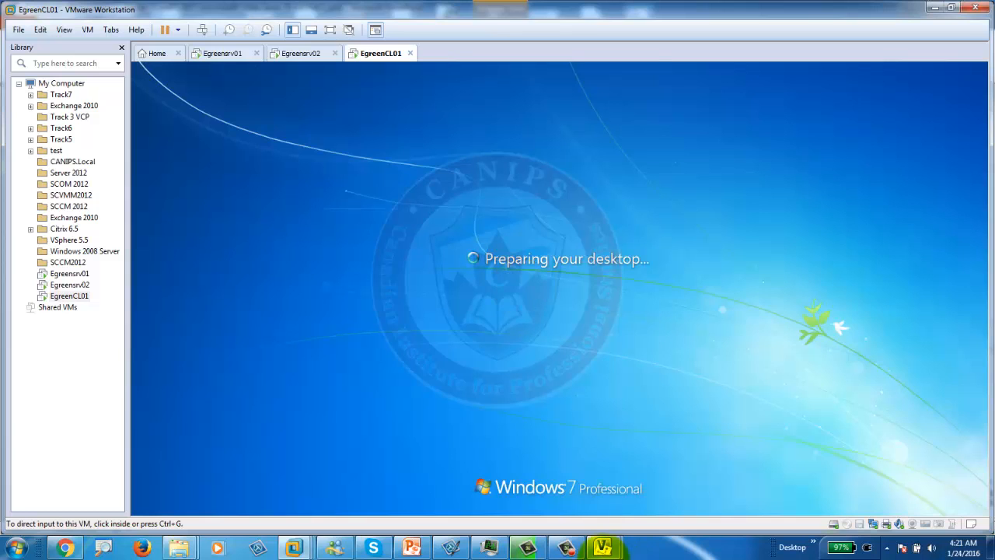
# Step: Wait for EgreenCL01 to finish preparing the domain user's desktop, then focus the VM for input
pyautogui.click(566, 547)
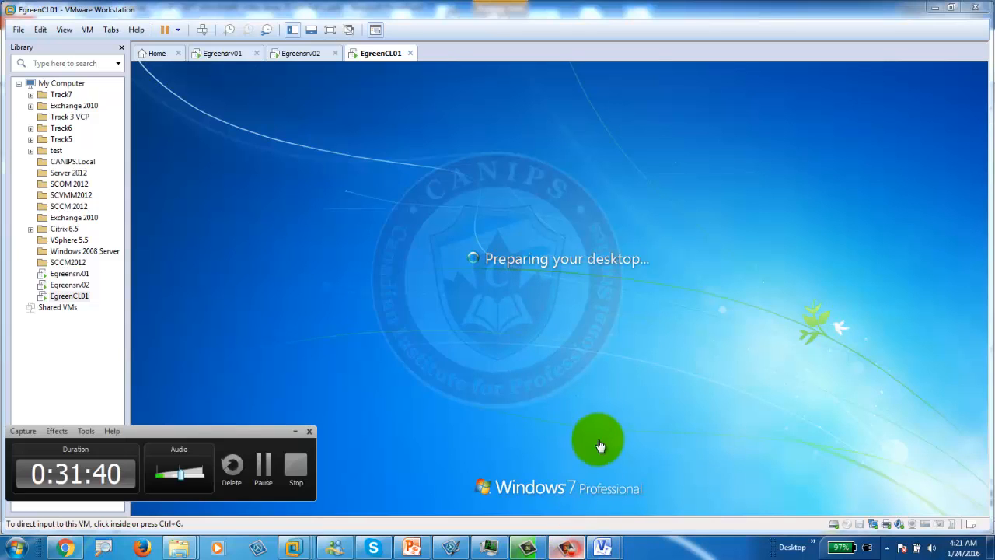
pyautogui.click(263, 465)
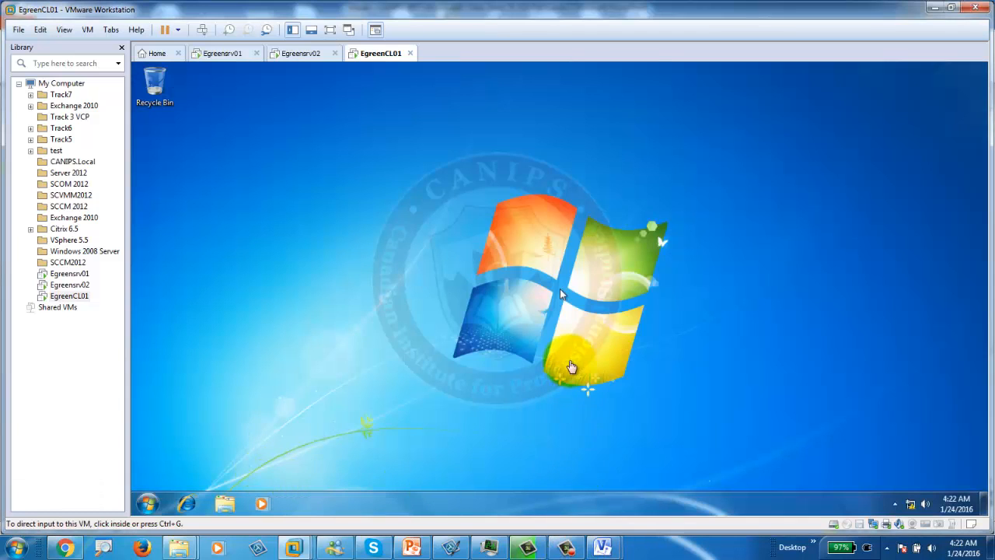
pyautogui.click(567, 547)
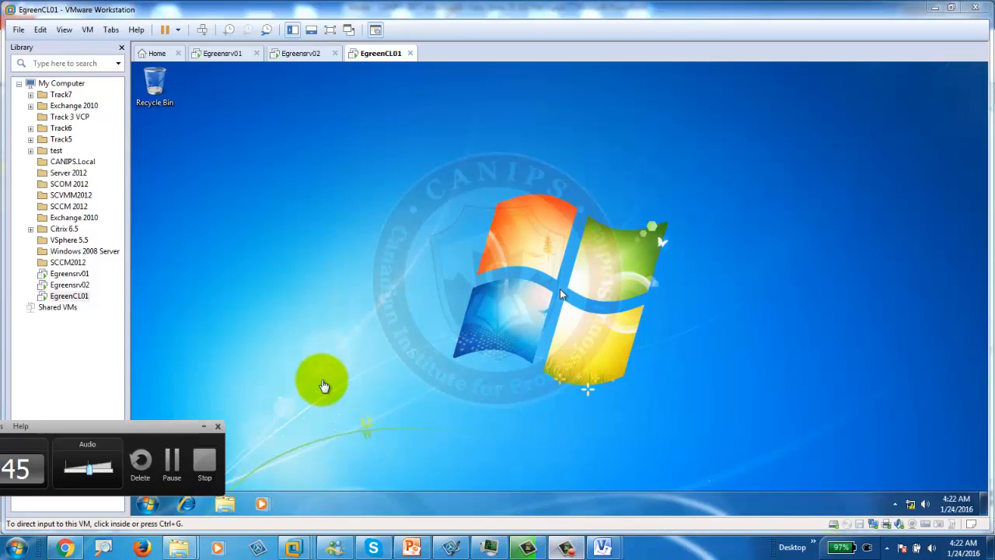
pyautogui.click(304, 367)
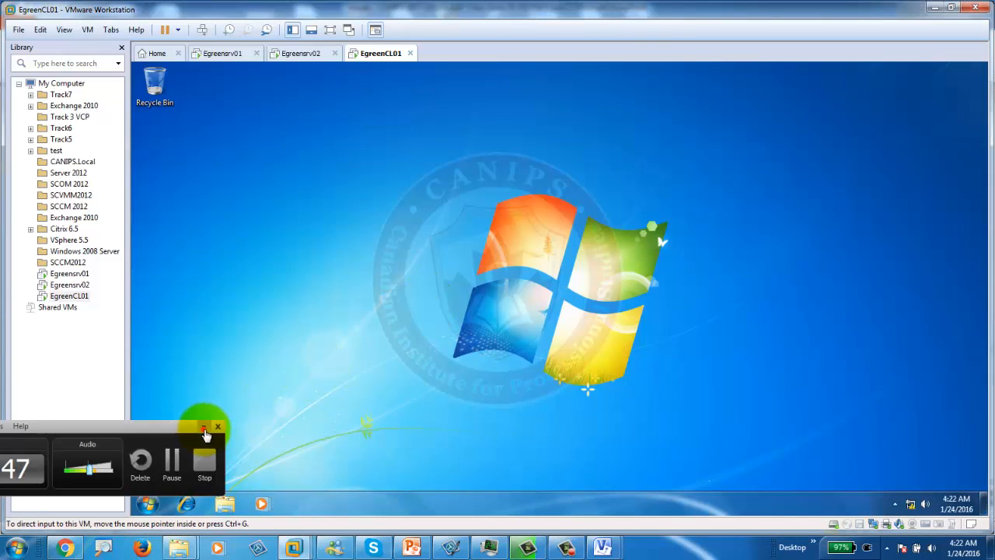
pyautogui.click(204, 426)
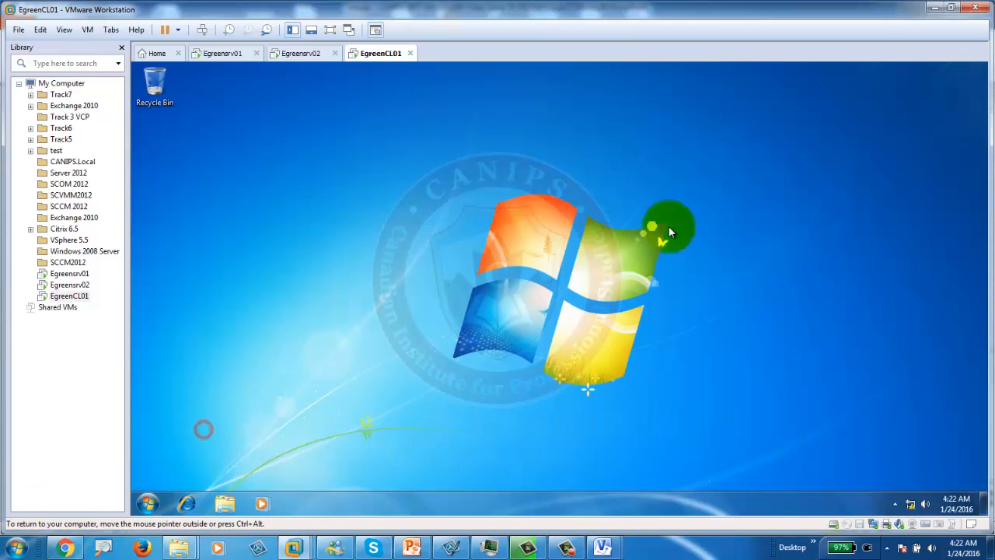
# Step: Open EgreenCL01's Start menu to confirm the signed-in domain user's account name
pyautogui.click(147, 504)
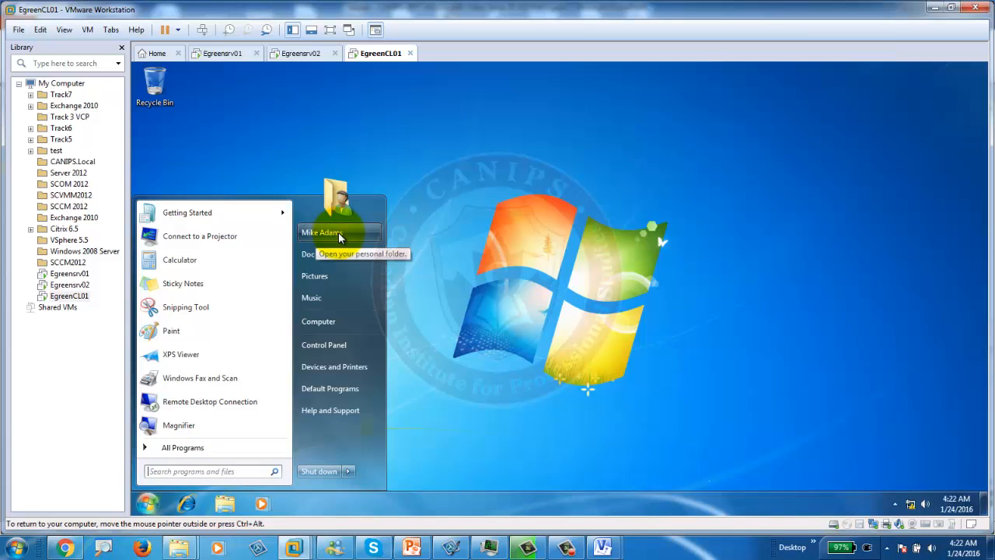
pyautogui.click(227, 56)
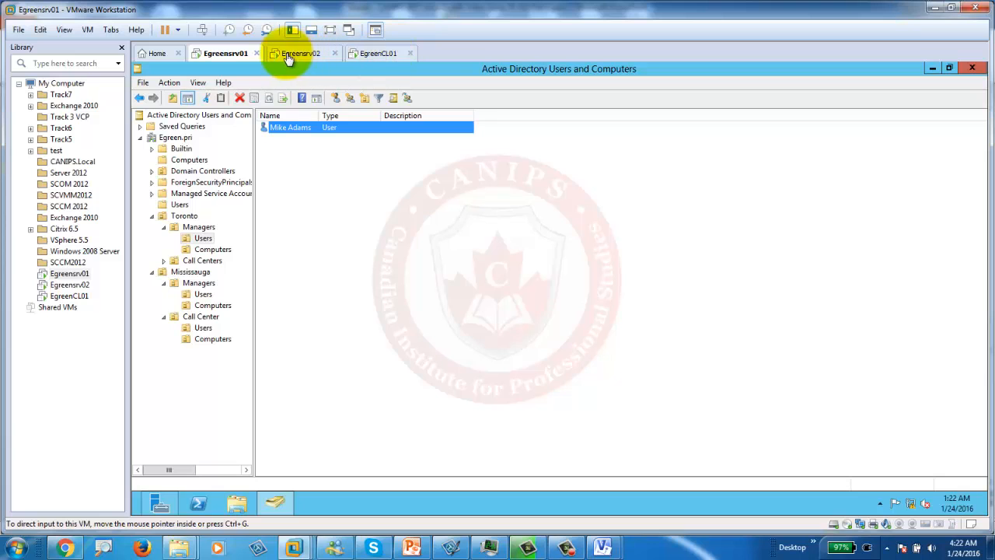
pyautogui.click(378, 54)
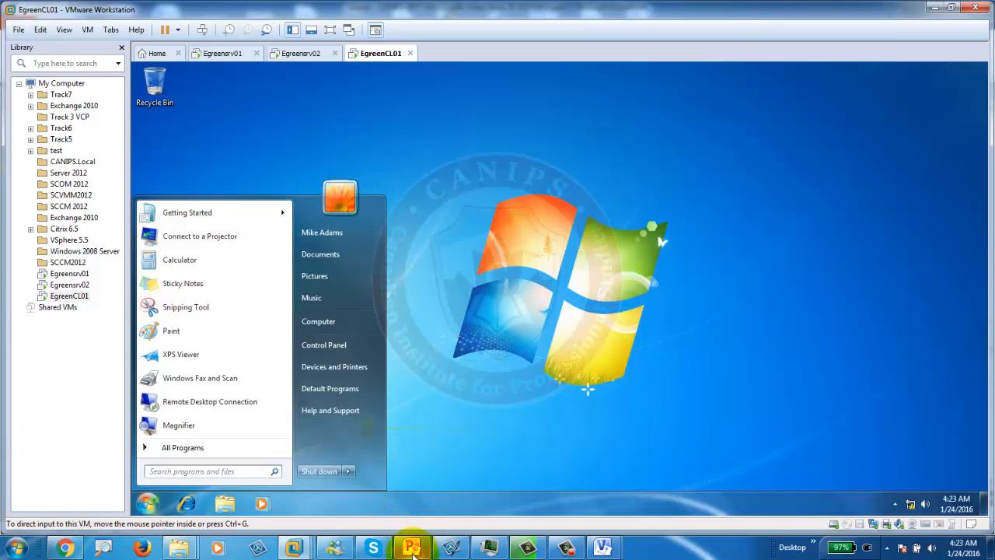
pyautogui.moveTo(412, 548)
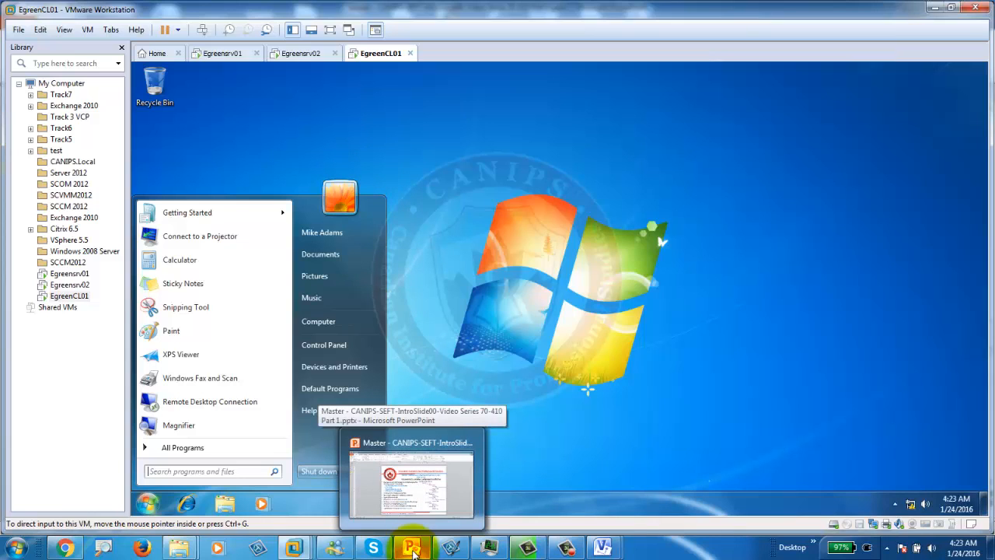
pyautogui.click(544, 542)
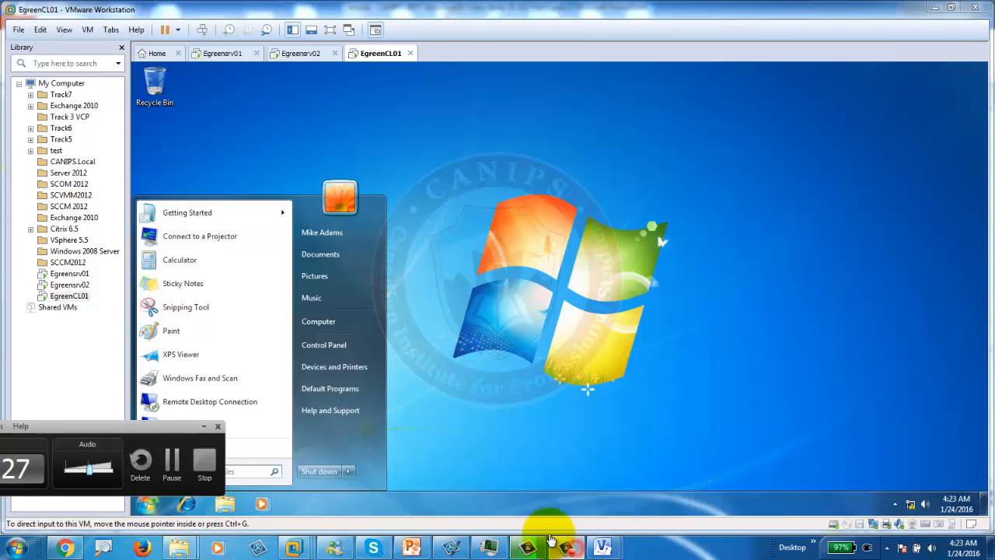
pyautogui.click(204, 465)
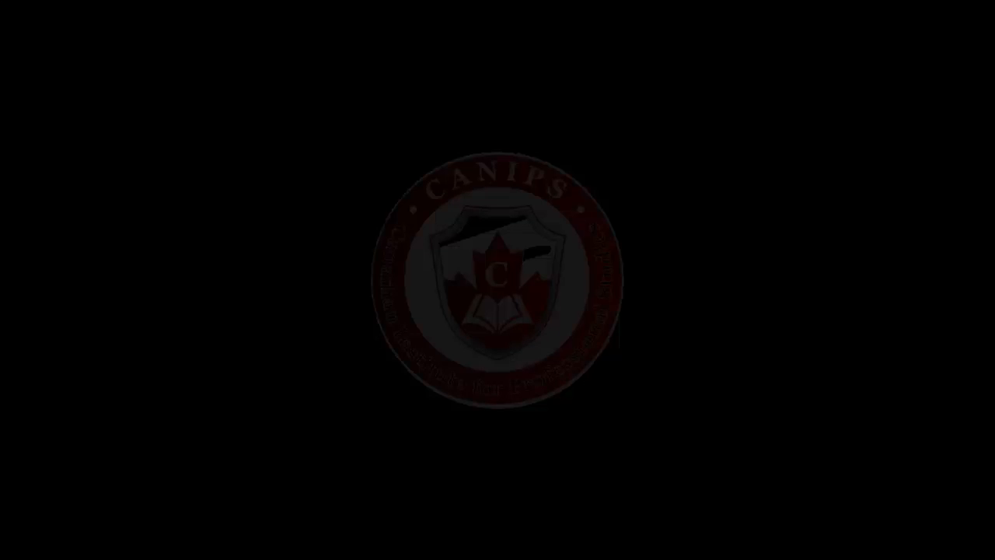